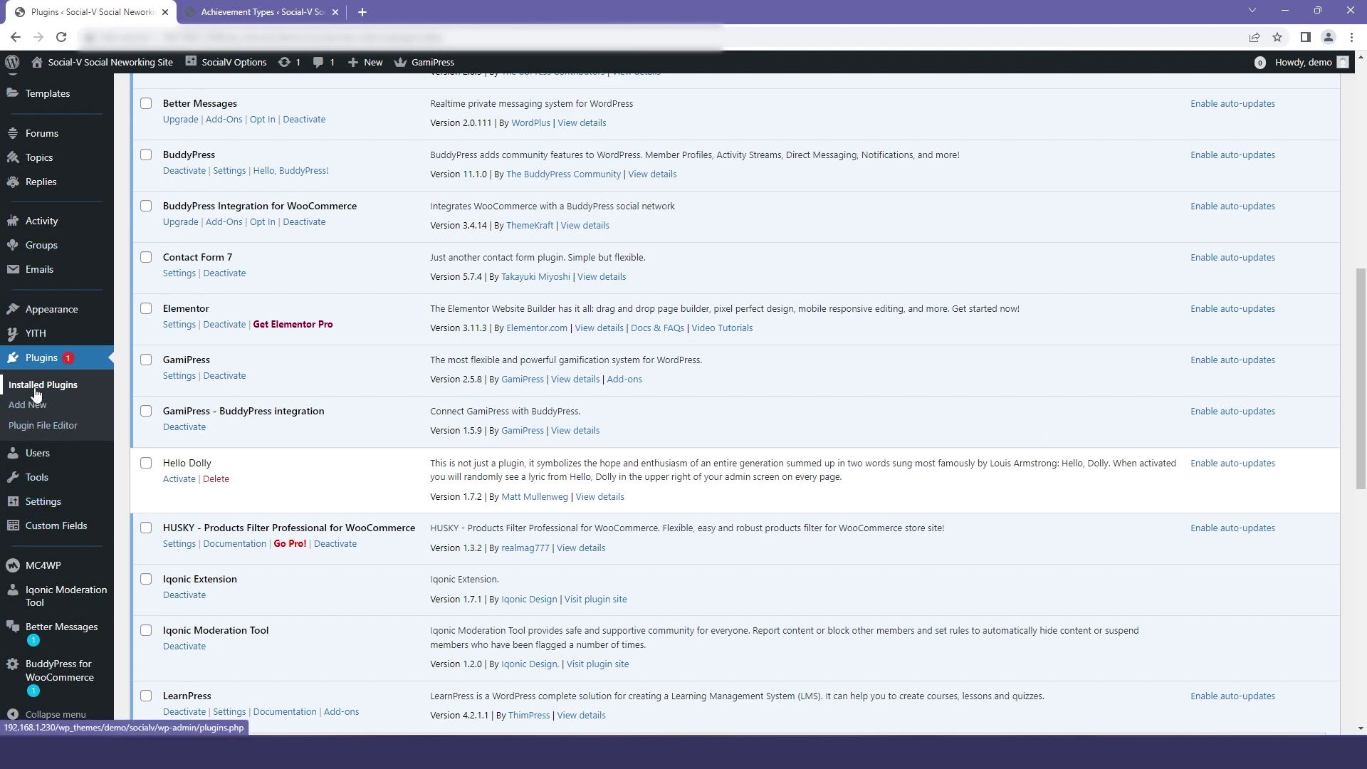
- Open GamiPress Settings on the Emails tab, keep Default Template, and review the sender settings
scroll(36, 394, "up", 2)
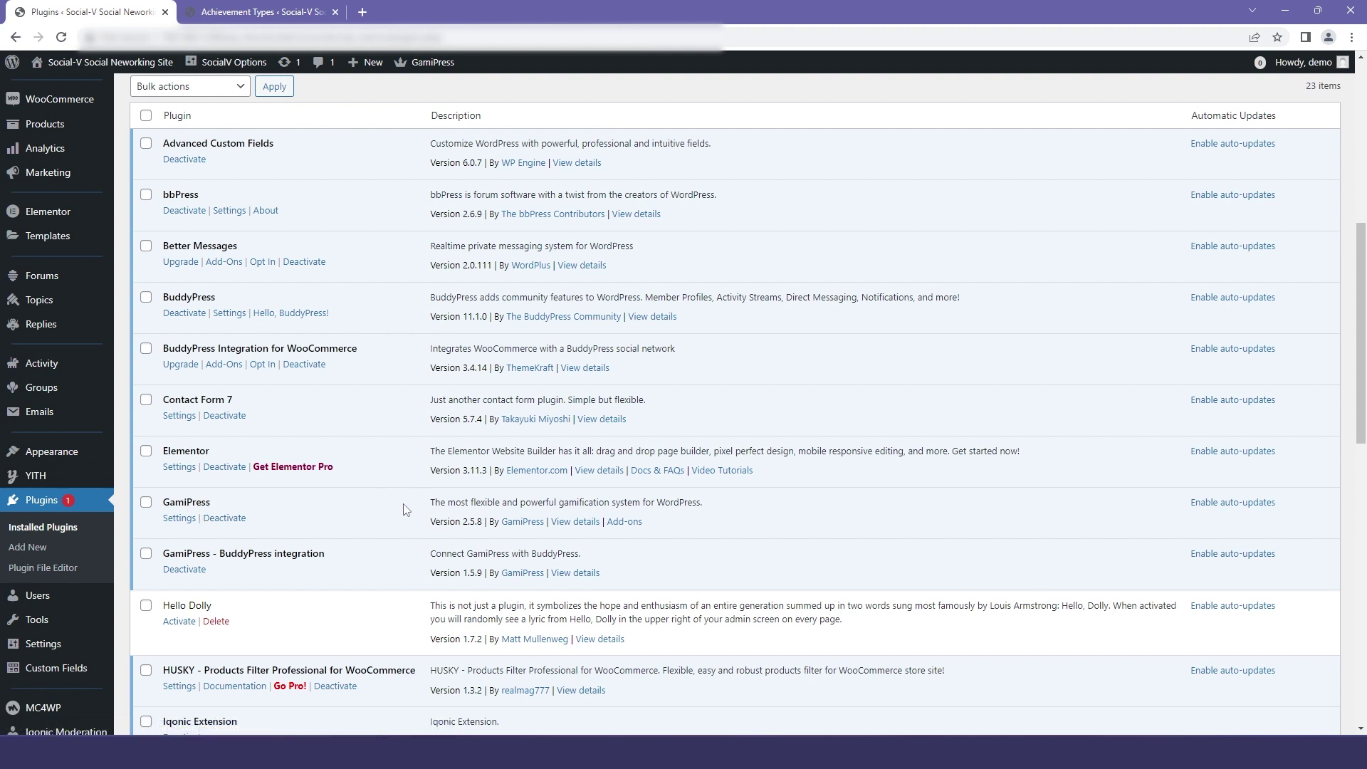
left_click(178, 518)
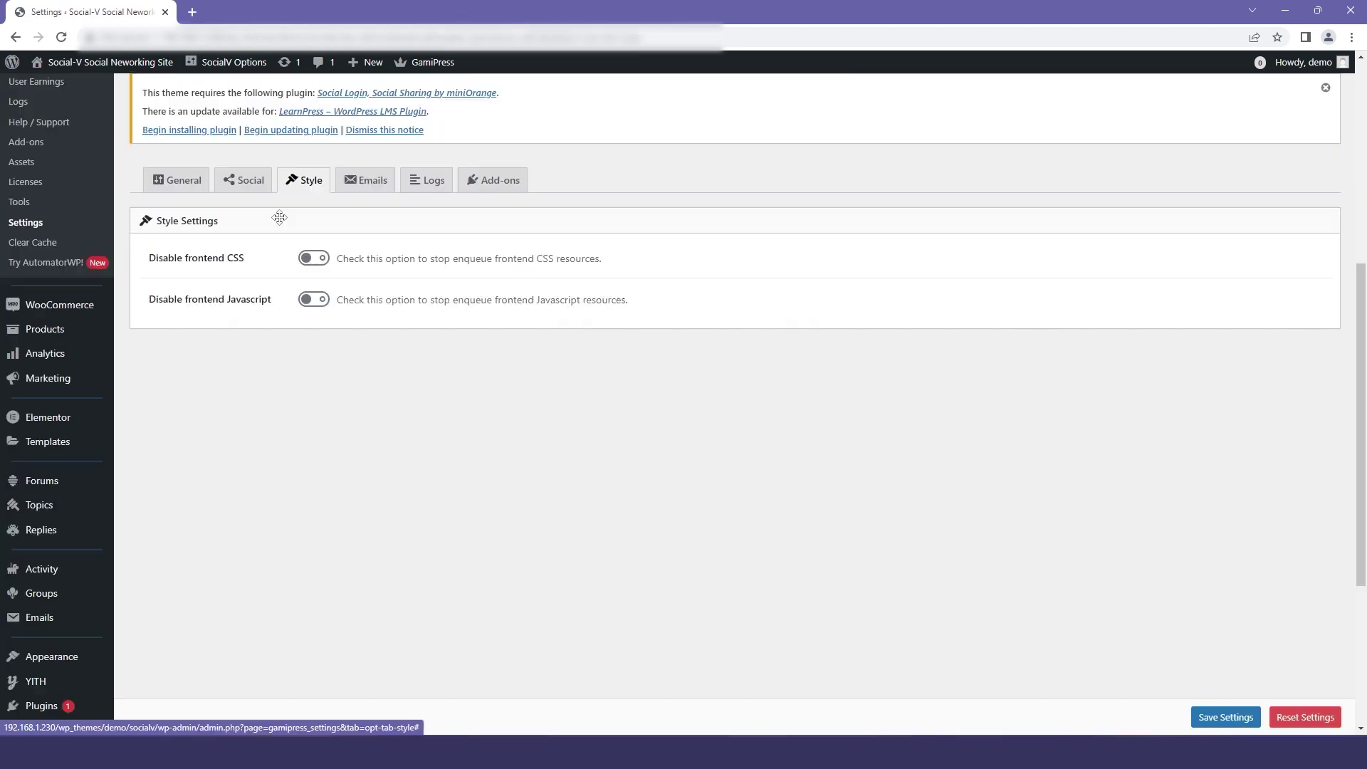
left_click(364, 182)
left_click(349, 260)
left_click(349, 260)
scroll(210, 286, "down", 2)
key("Tab")
key("Tab")
key("Tab")
key("Tab")
key("Tab")
scroll(196, 394, "down", 3)
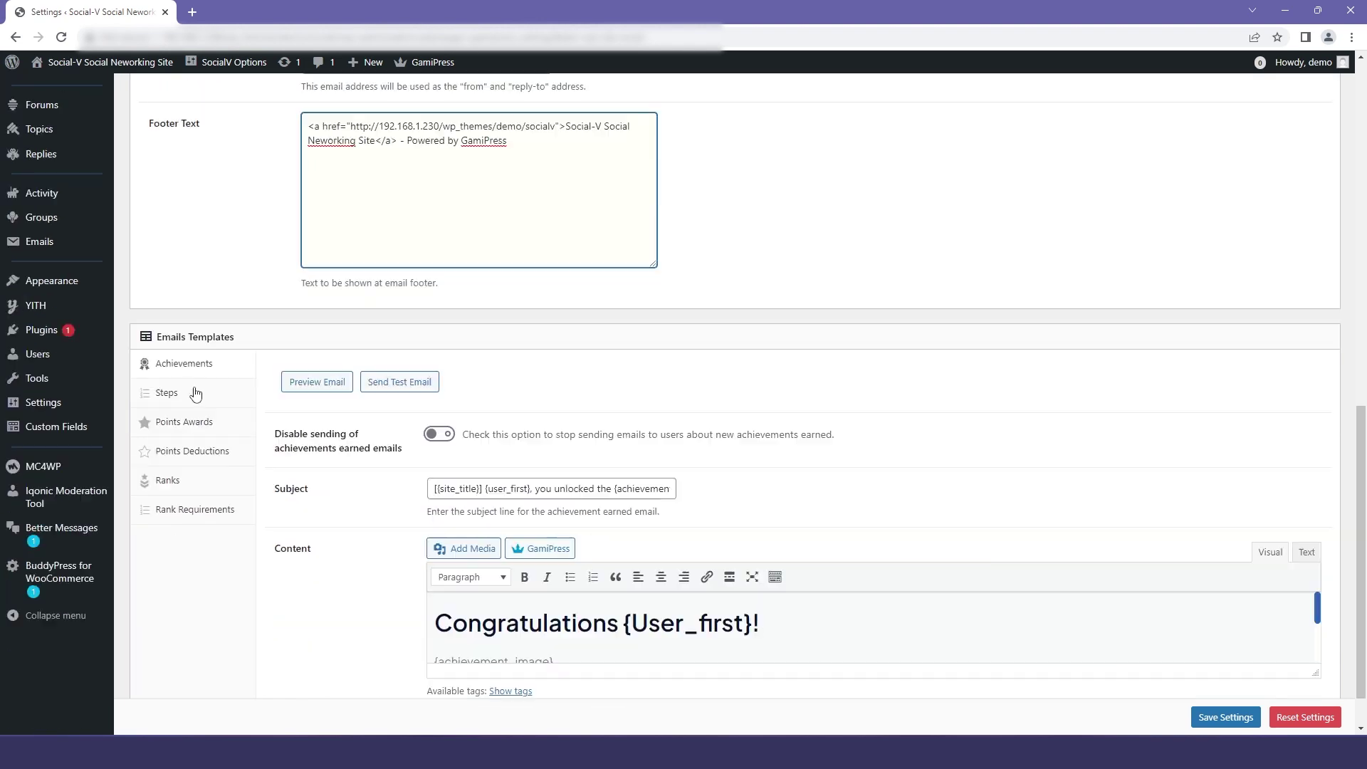
scroll(195, 393, "down", 1)
scroll(593, 519, "down", 1)
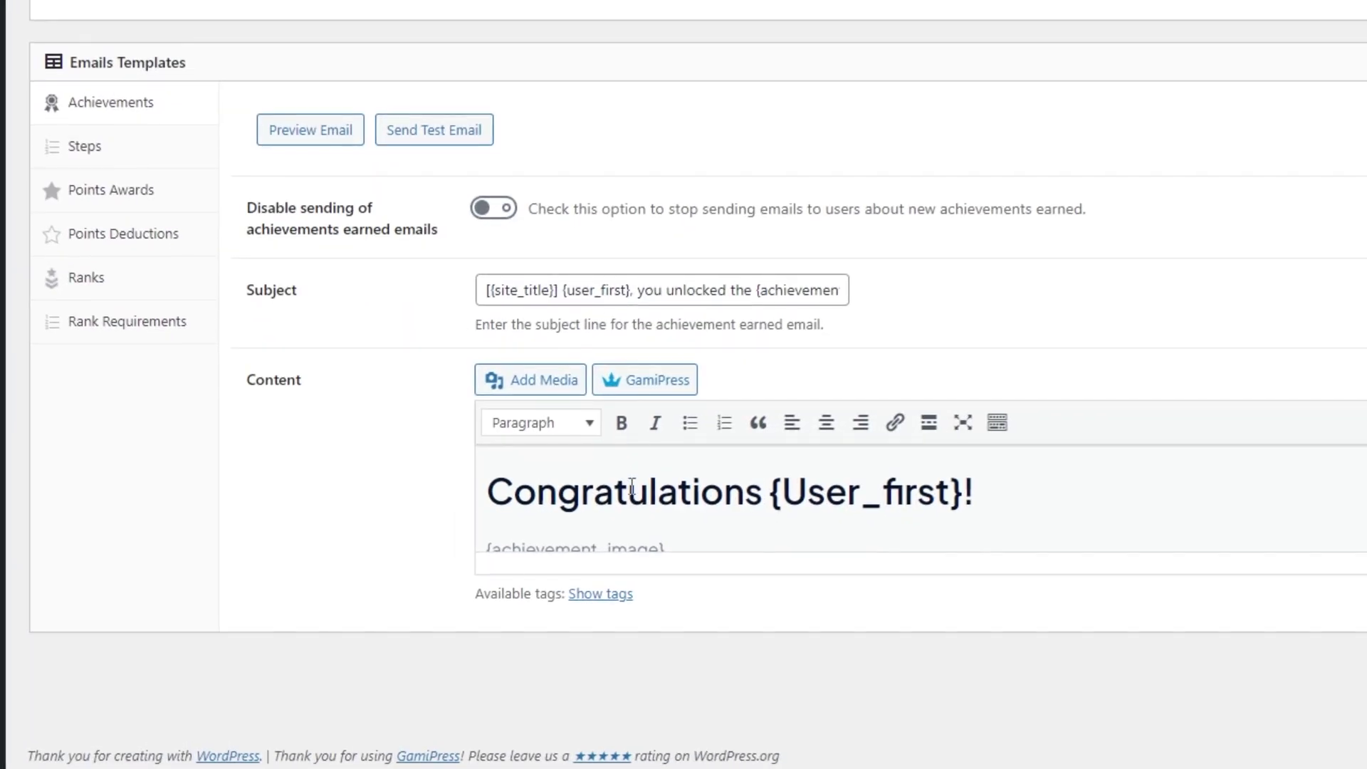
scroll(631, 490, "down", 5)
scroll(677, 488, "up", 5)
- Review the steps-completed, points awards and points deductions email templates
left_click(101, 148)
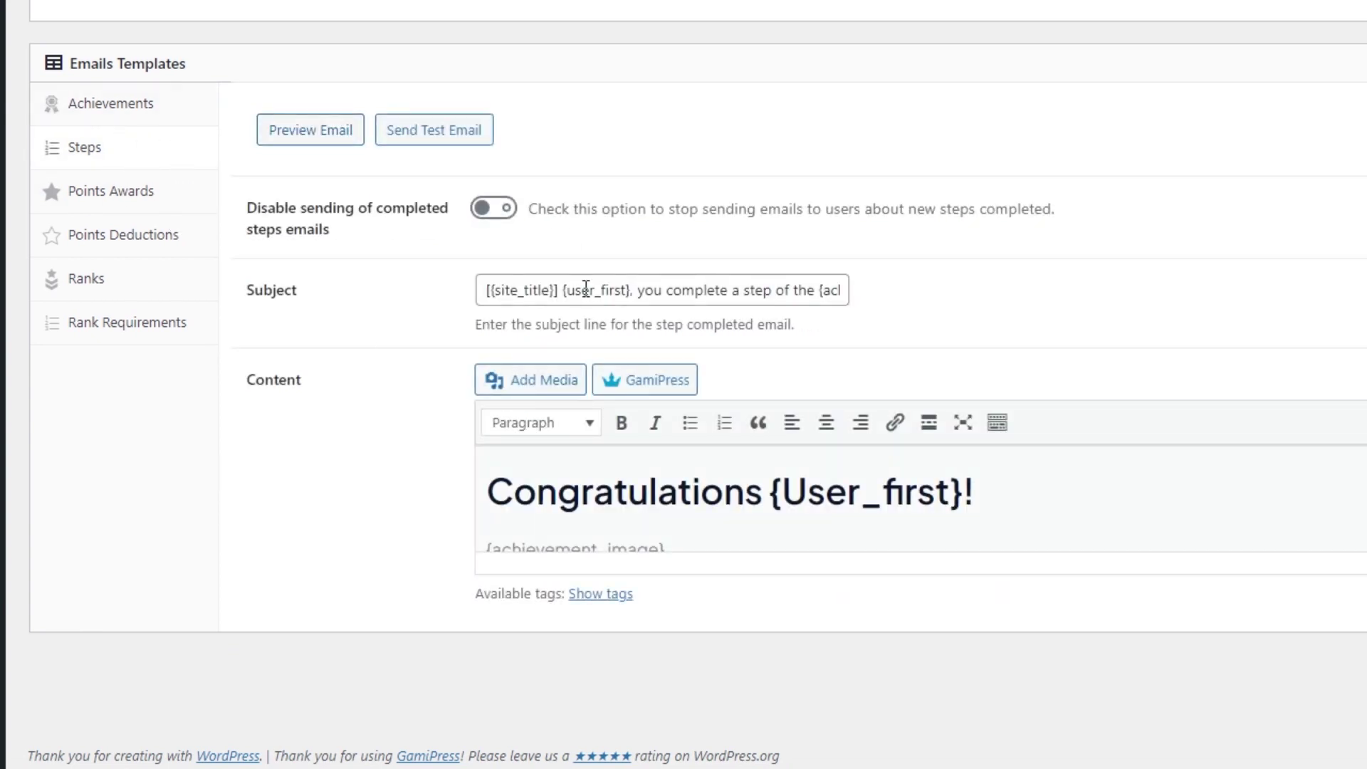
left_click(602, 488)
left_click(114, 194)
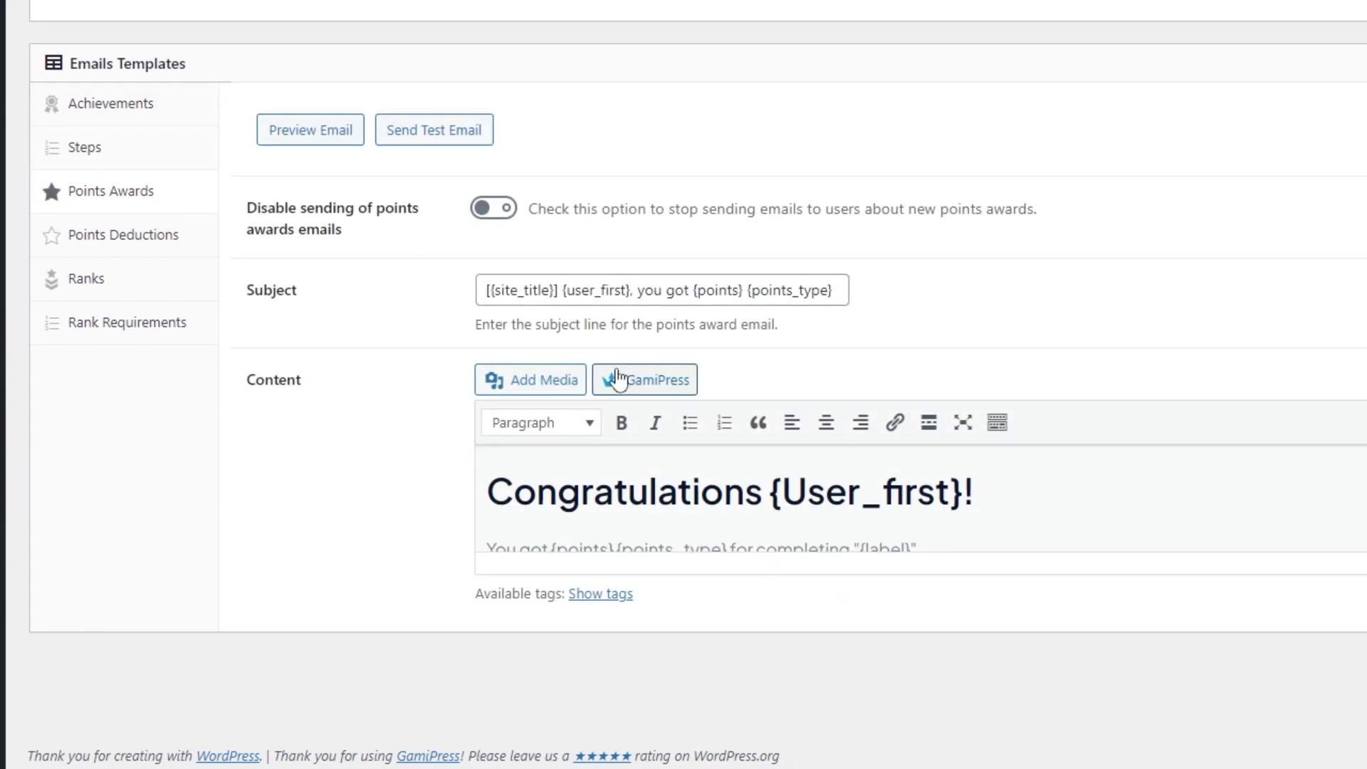
left_click(114, 241)
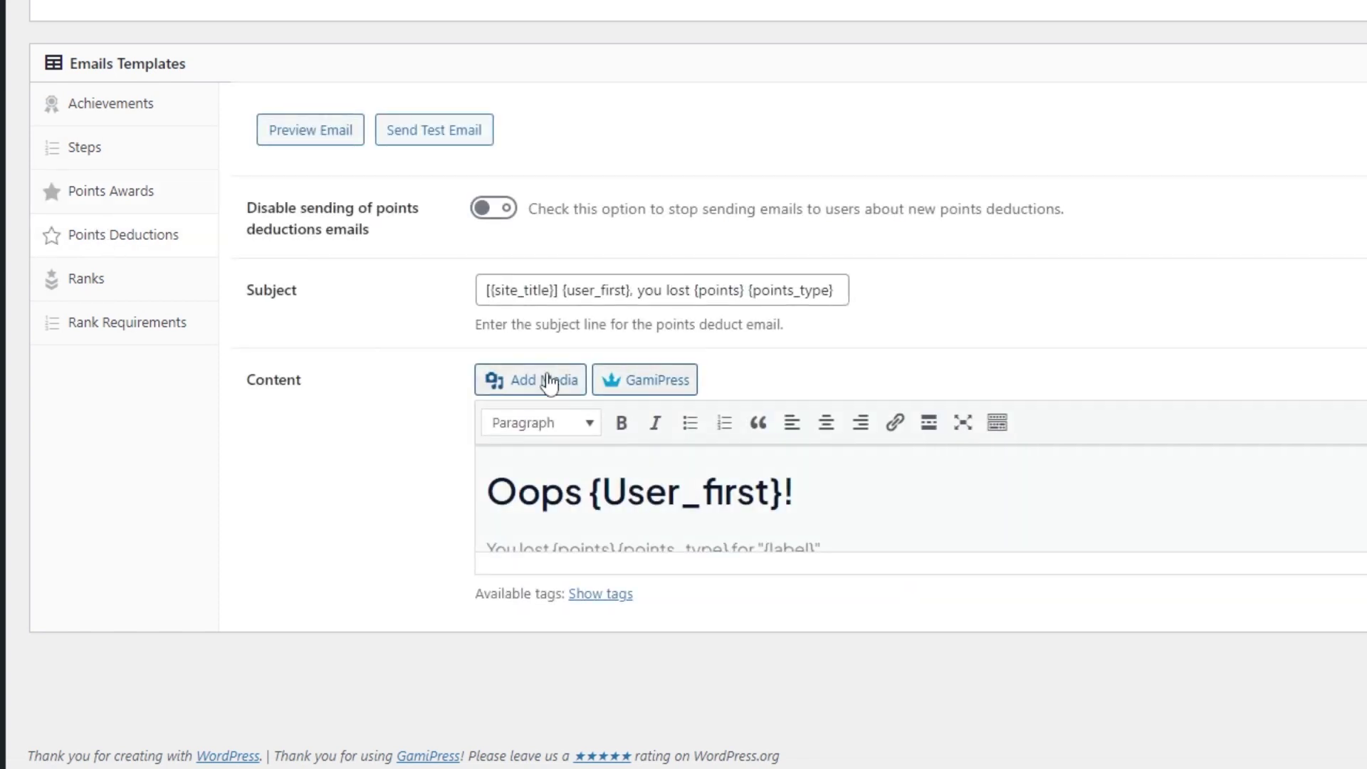
scroll(772, 469, "down", 2)
scroll(772, 470, "up", 5)
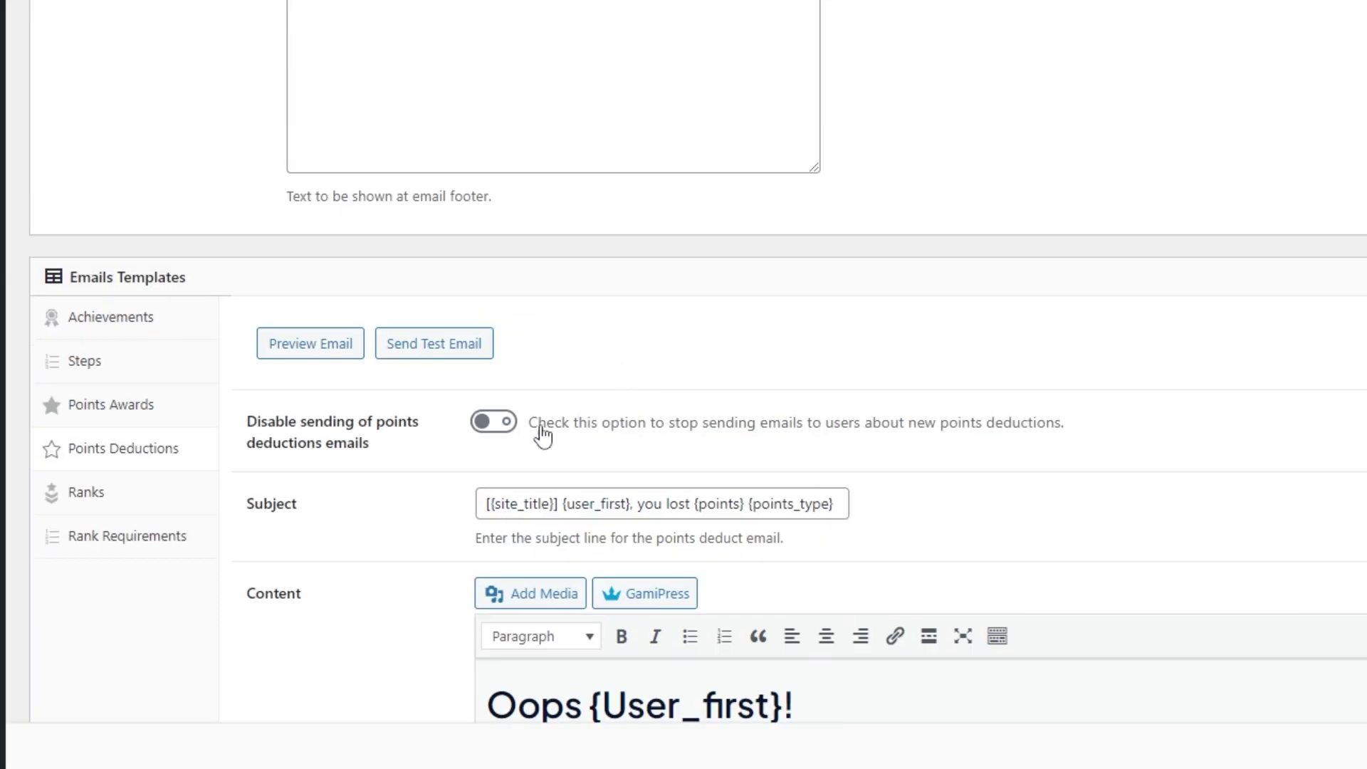
scroll(1182, 377, "down", 3)
- Review the rank-earned and rank requirements email templates
left_click(121, 279)
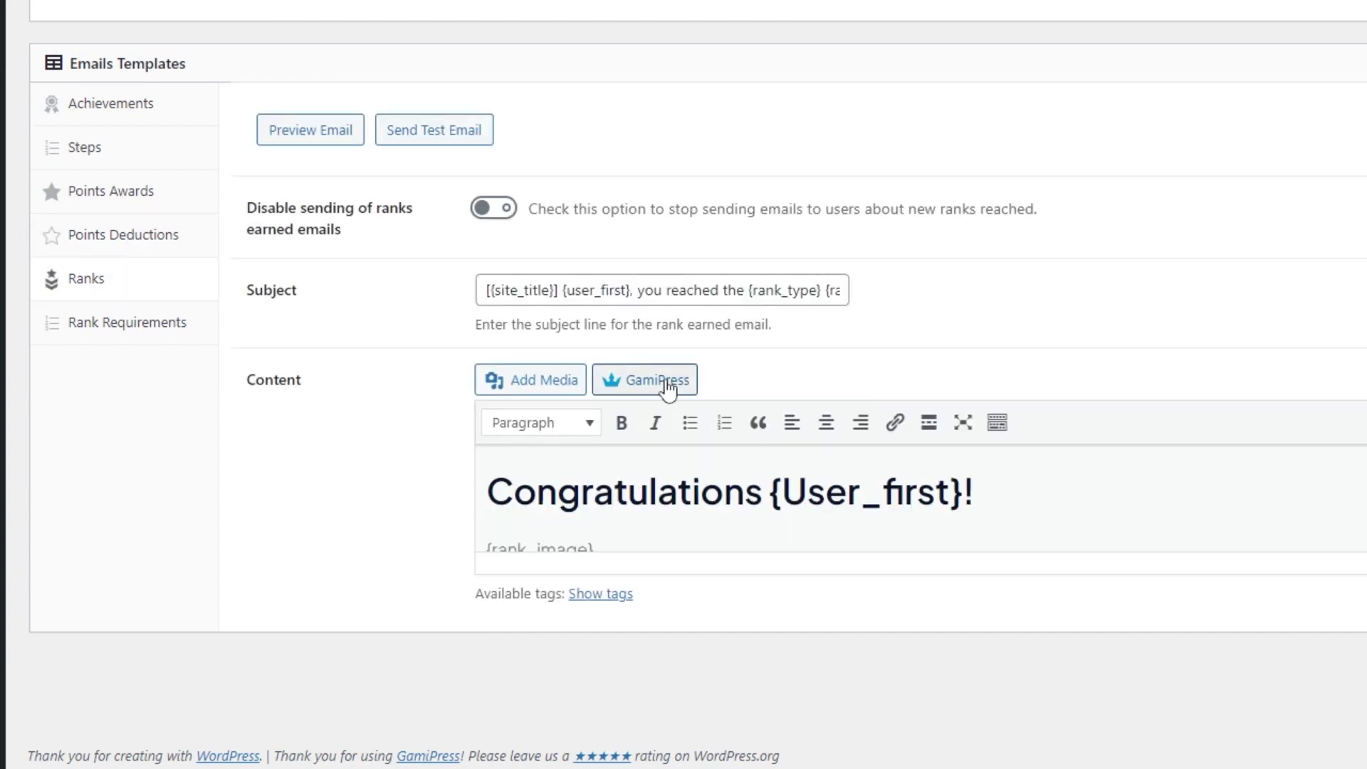
scroll(698, 484, "down", 3)
left_click(152, 334)
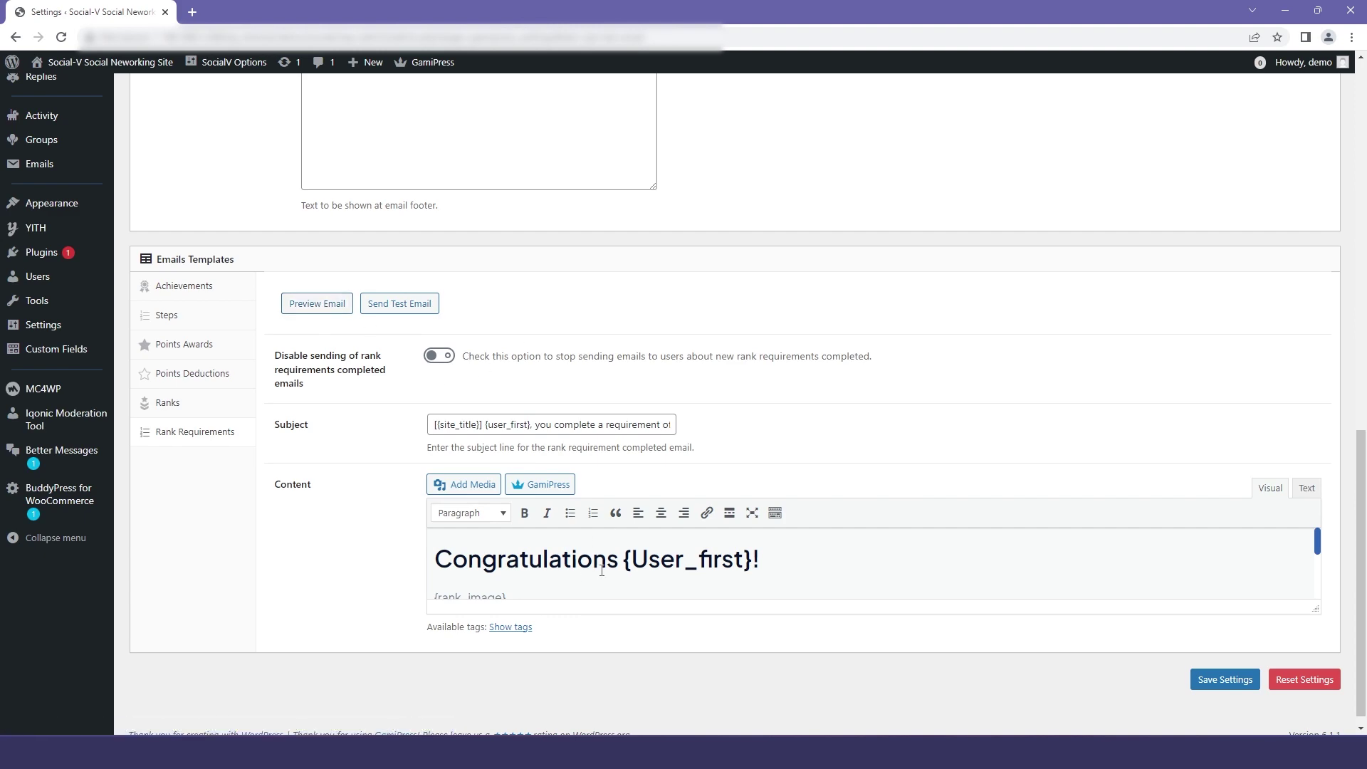
scroll(570, 399, "up", 20)
scroll(626, 330, "down", 4)
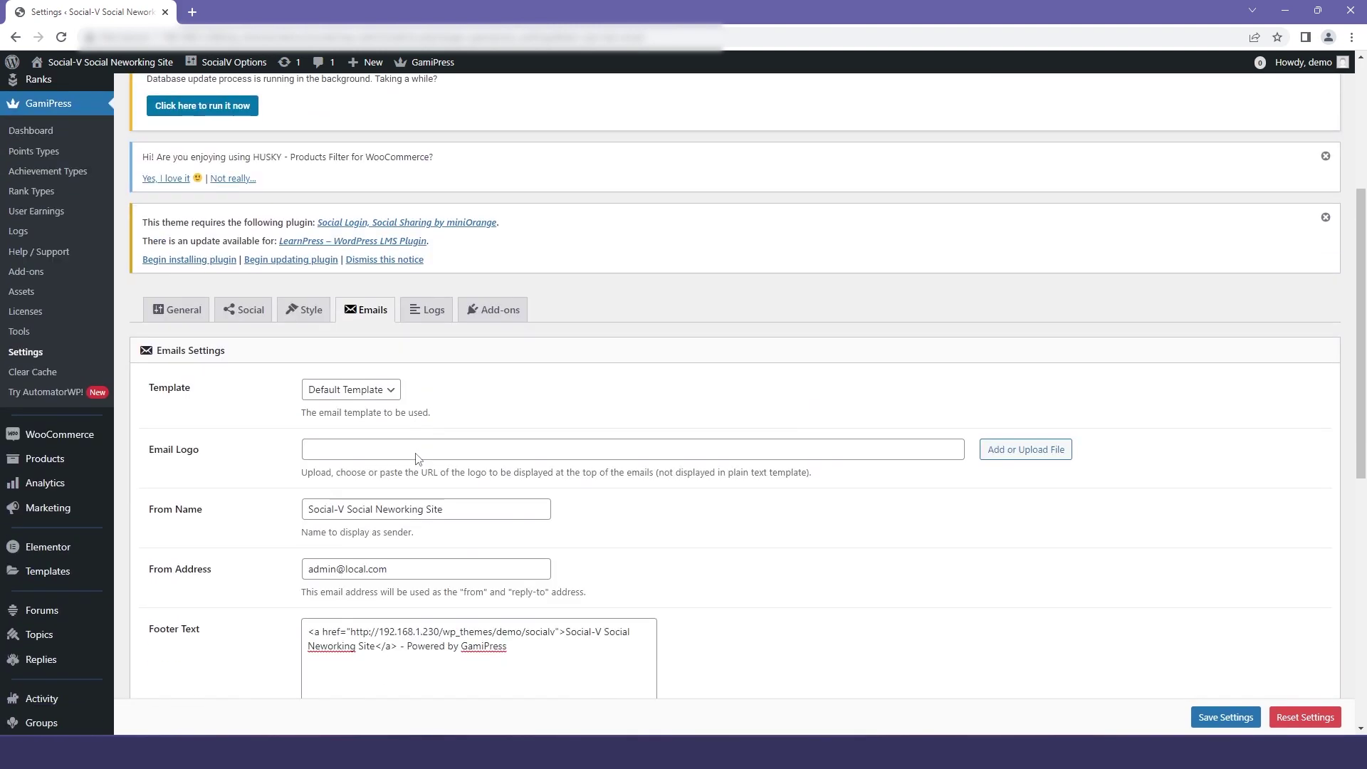
scroll(854, 441, "down", 10)
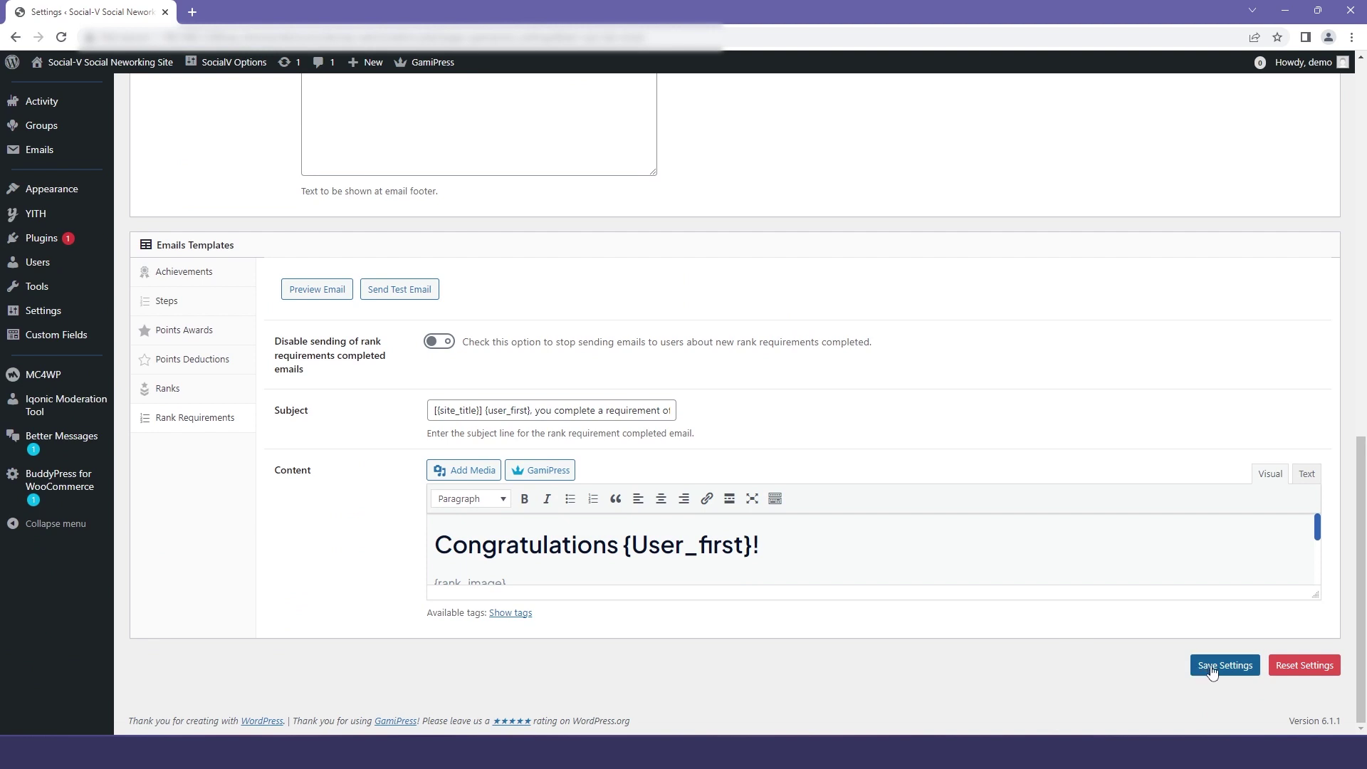
scroll(466, 478, "up", 15)
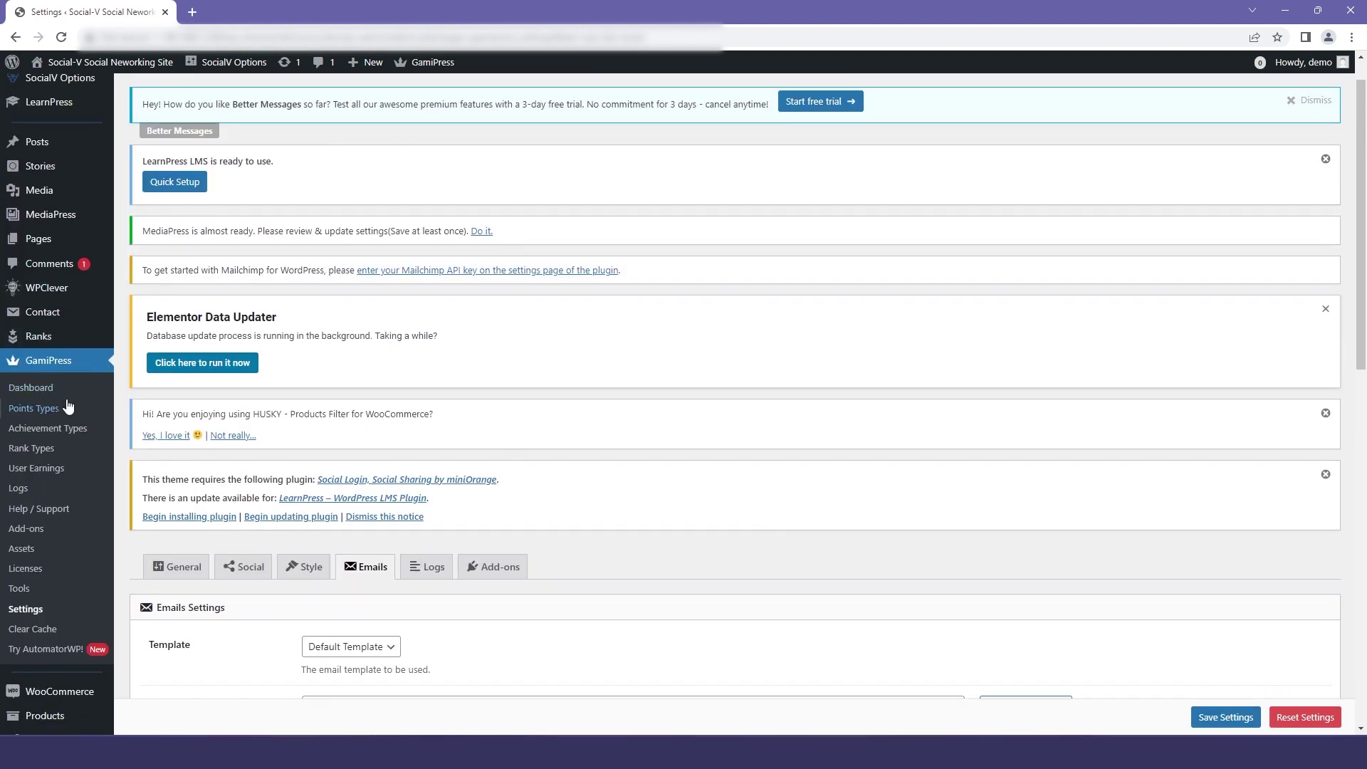
- Publish an achievement type with singular name badge, plural badges and slug badge
left_click(52, 435)
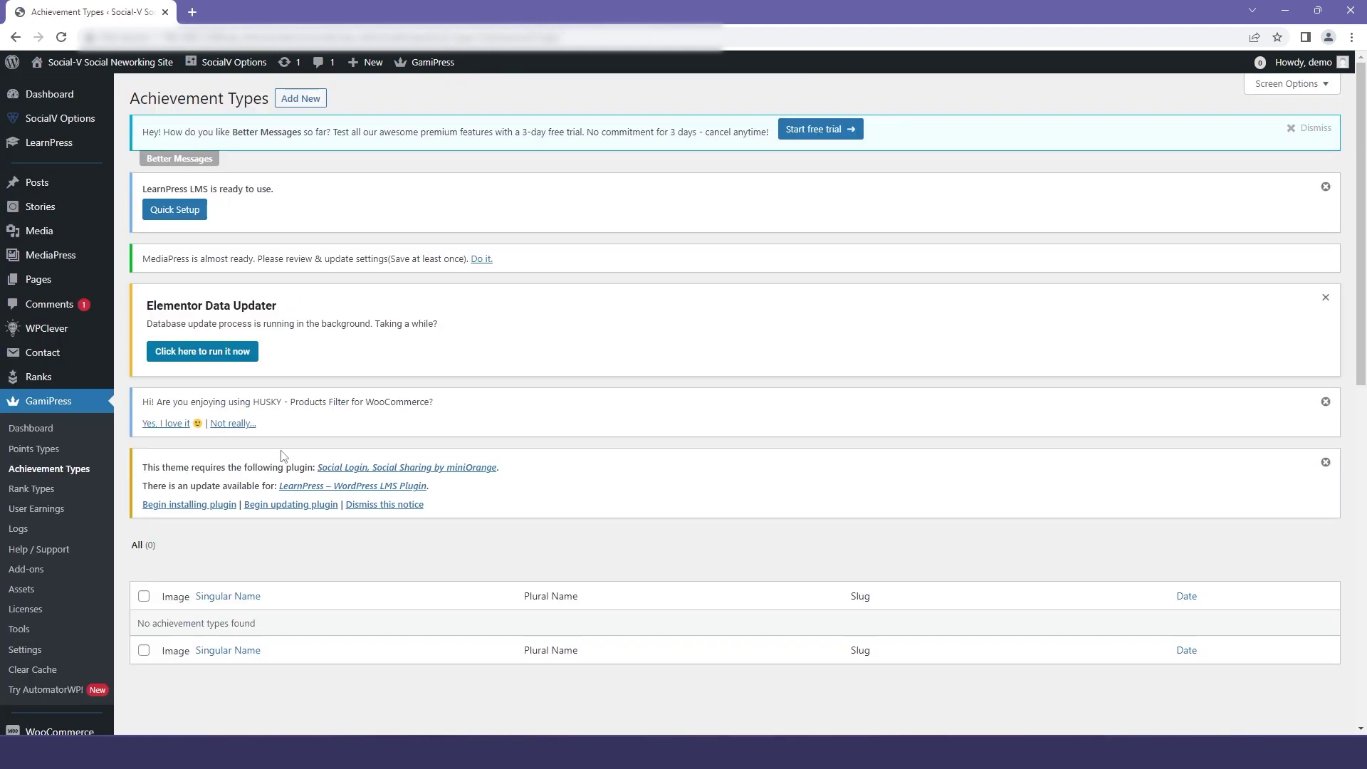
left_click(297, 100)
left_click(370, 229)
type("badge")
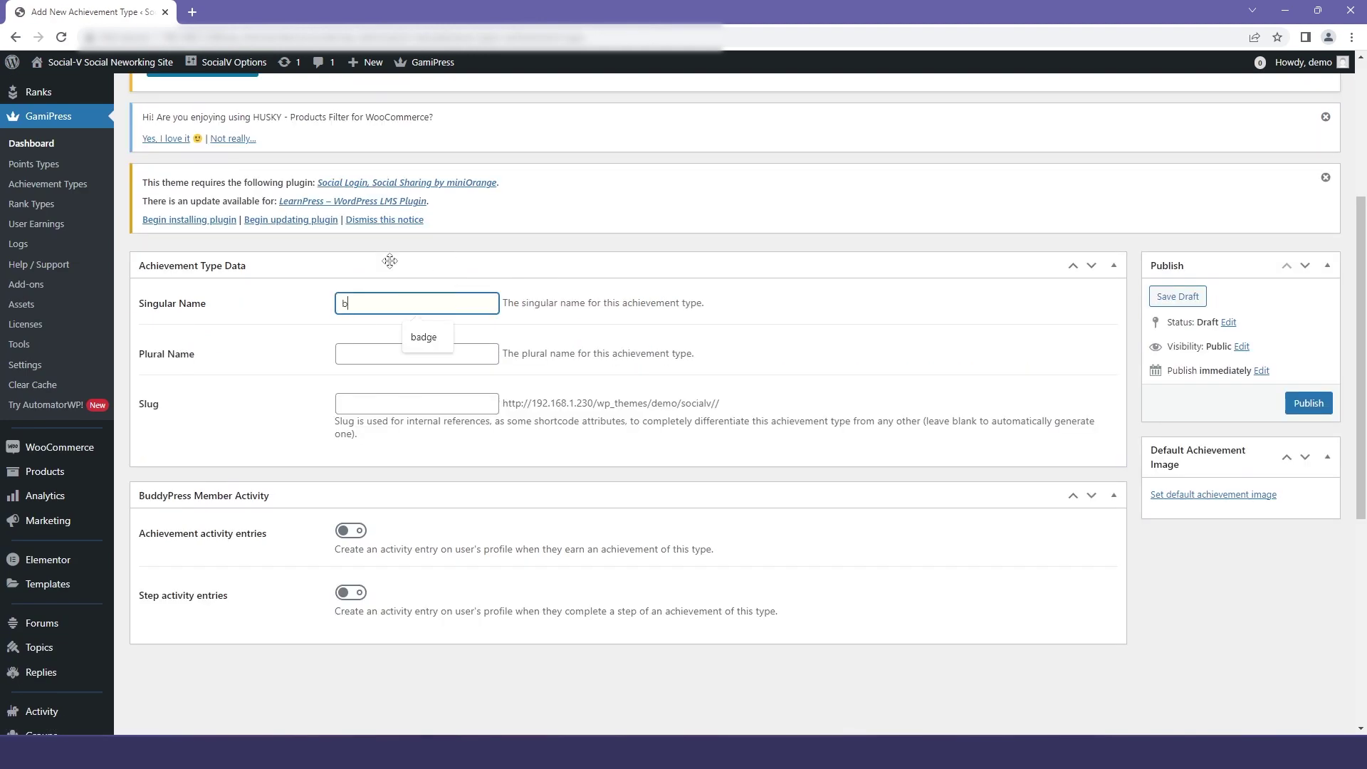
left_click(408, 350)
type("badges")
left_click(405, 403)
type("badge")
left_click(1308, 402)
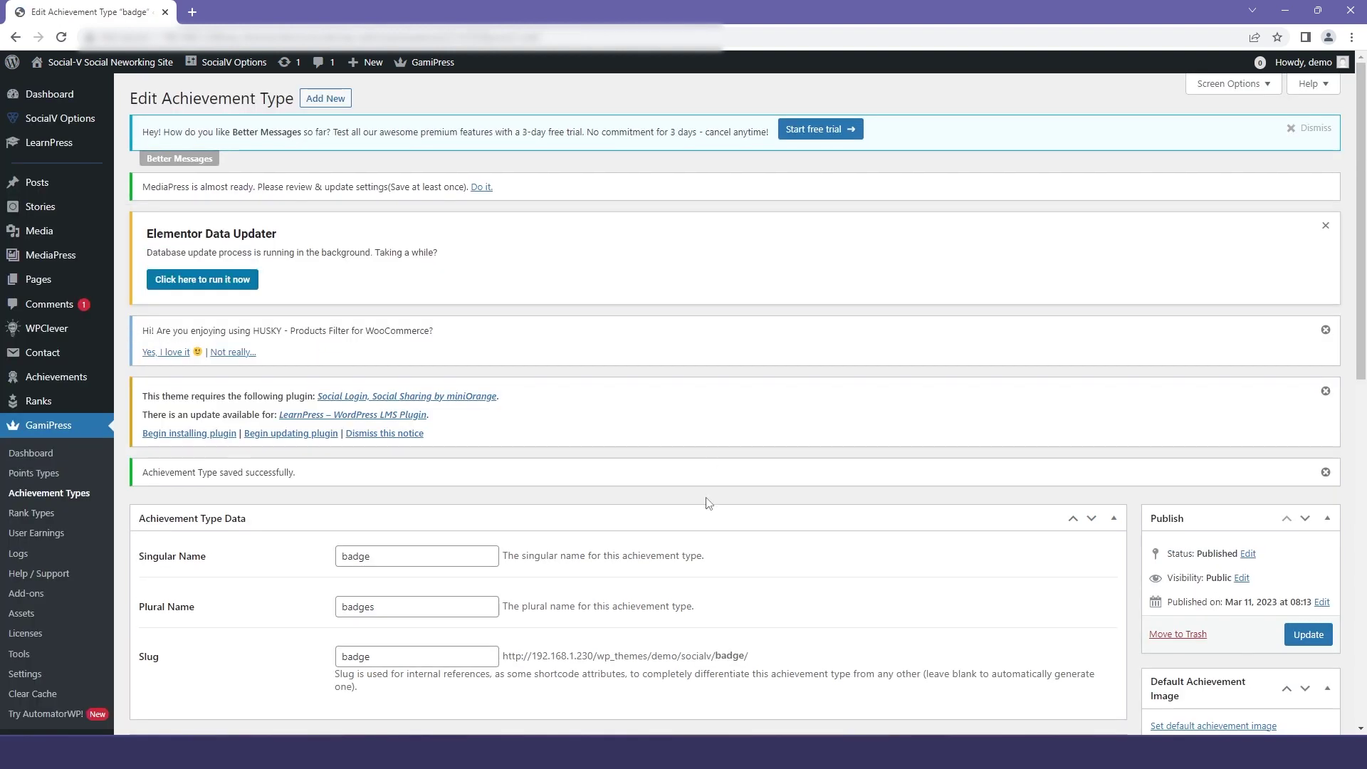
- Copy the badge archive URL into a new browser tab, then start a new badge
left_click_drag(748, 514, 500, 583)
right_click(695, 587)
left_click(719, 601)
left_click(191, 13)
right_click(242, 41)
left_click(291, 141)
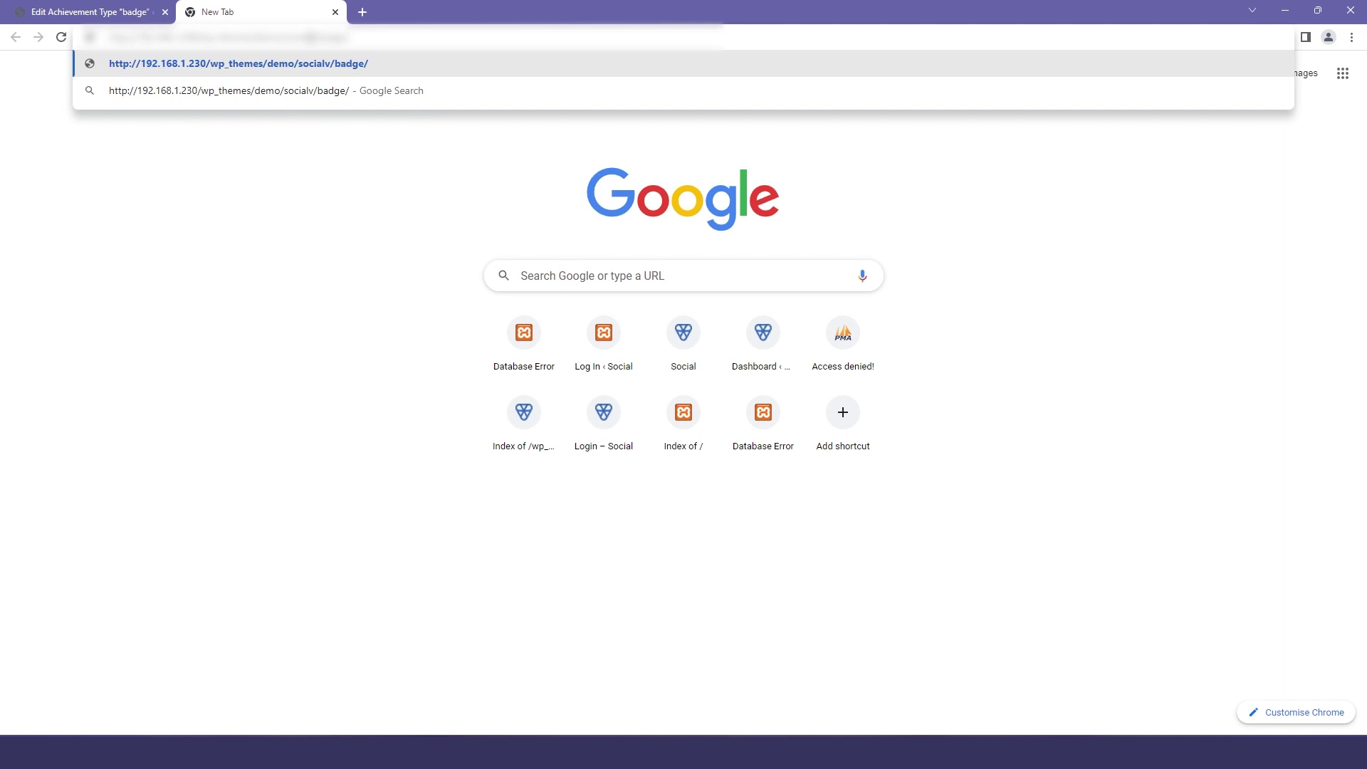
left_click(37, 13)
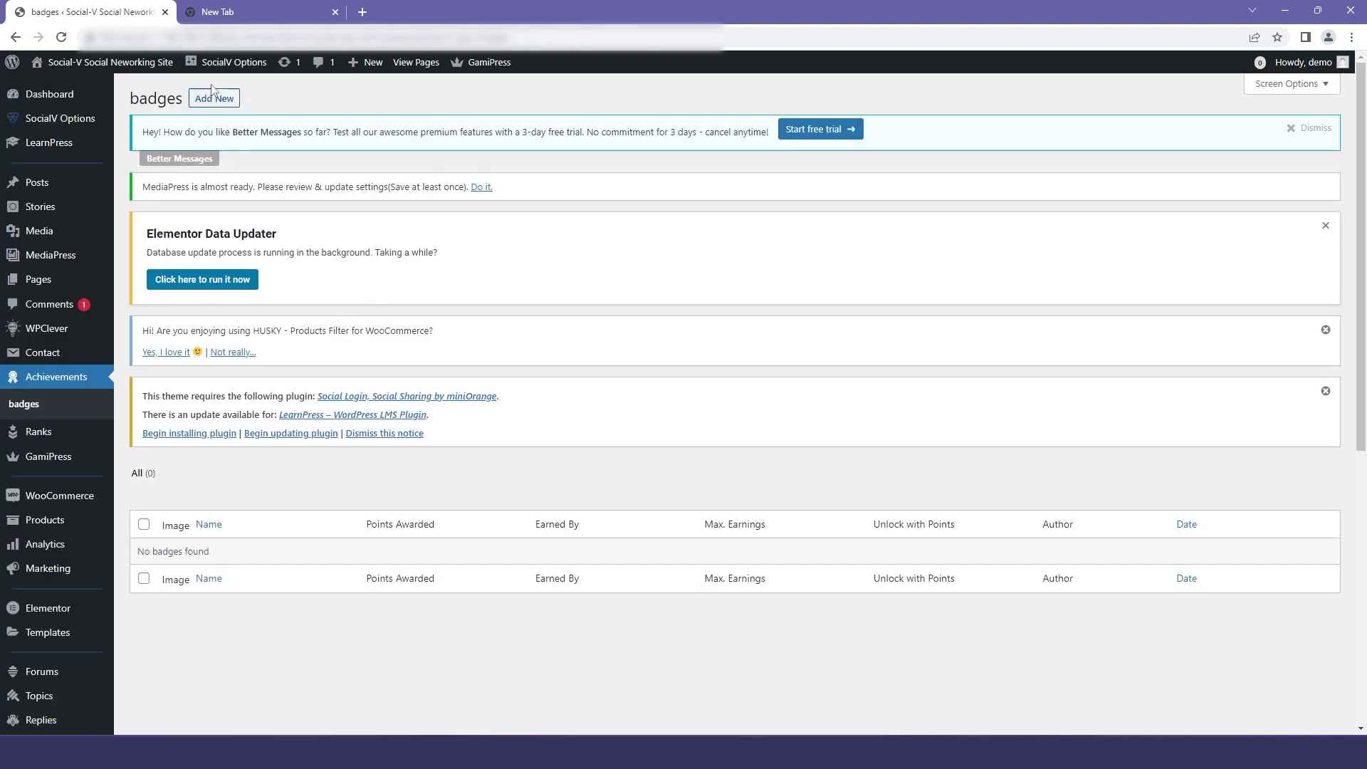
left_click(229, 91)
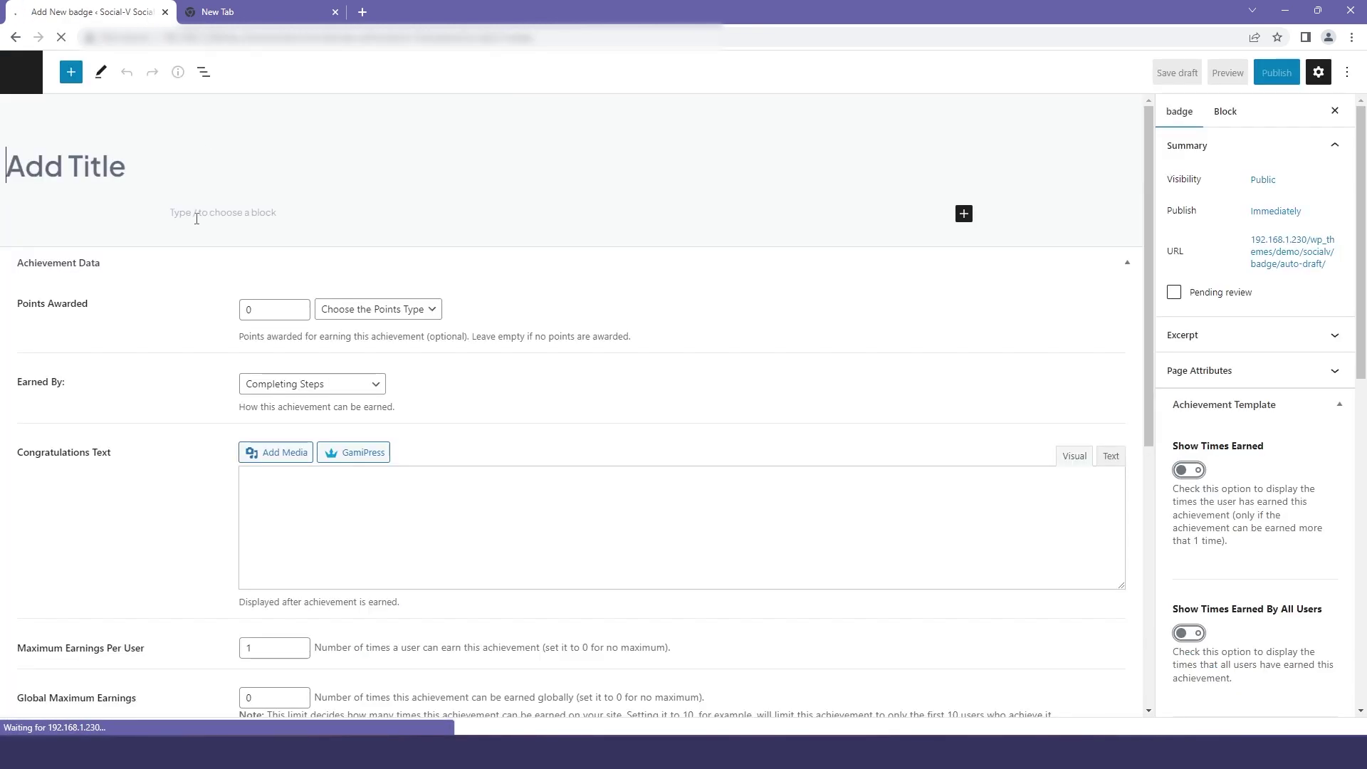
- Title the badge 'Dark Horns', leave points type unset, and keep Earned By as Completing Steps
type("Dark Horns")
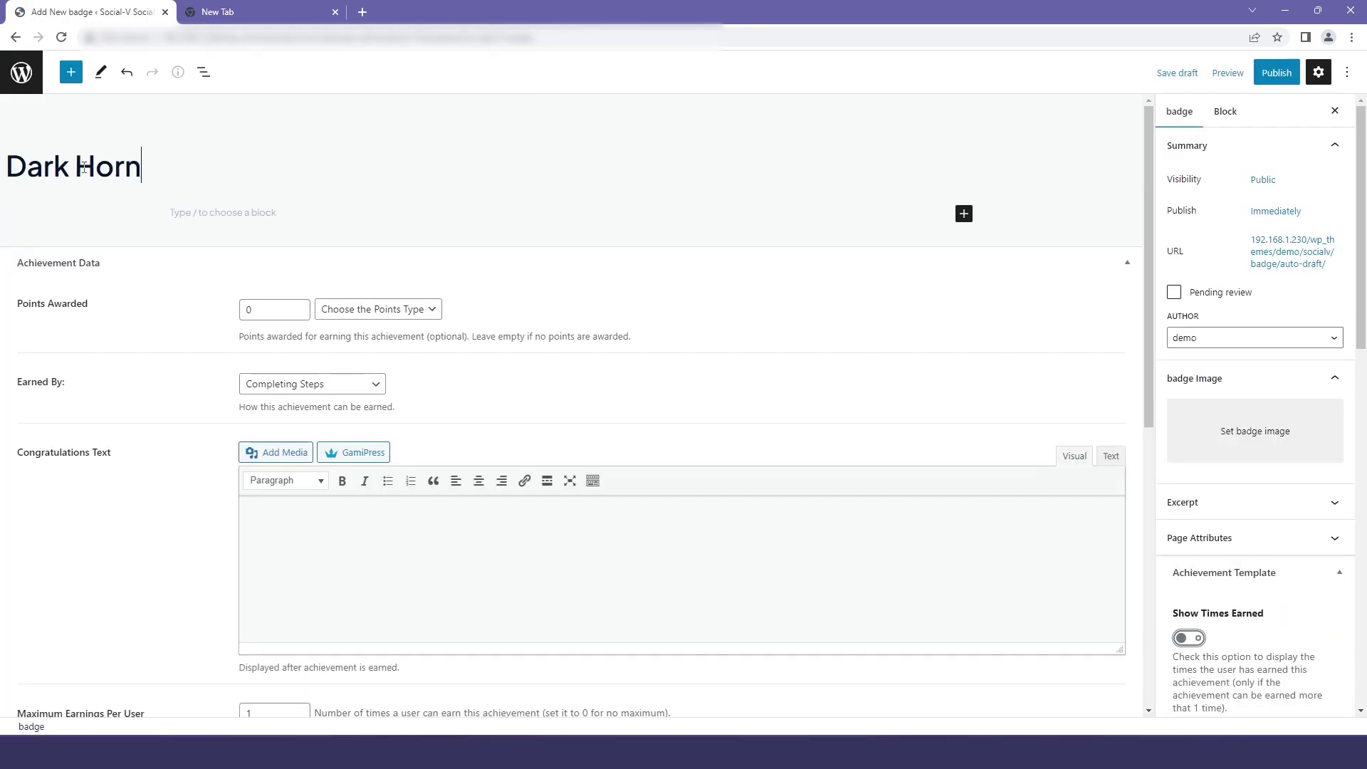
left_click(377, 308)
left_click(356, 325)
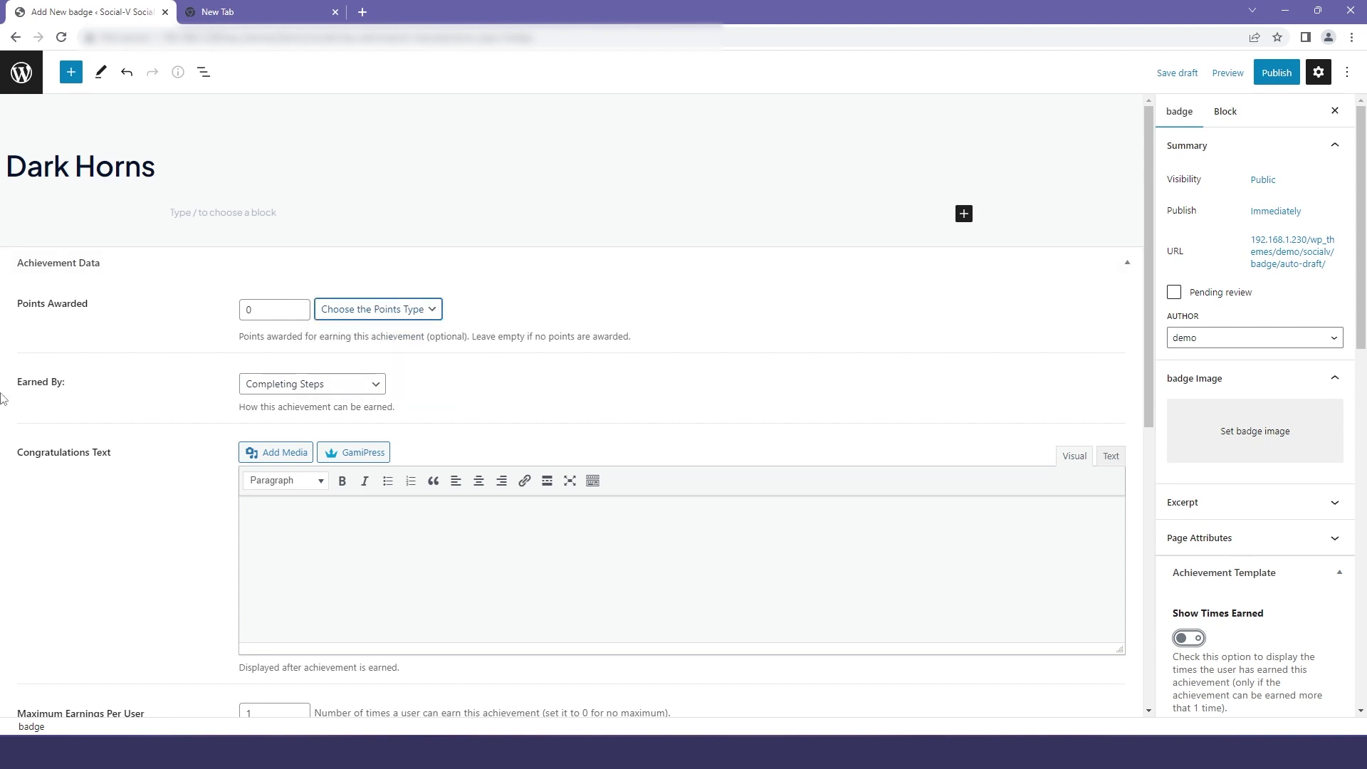
left_click(359, 385)
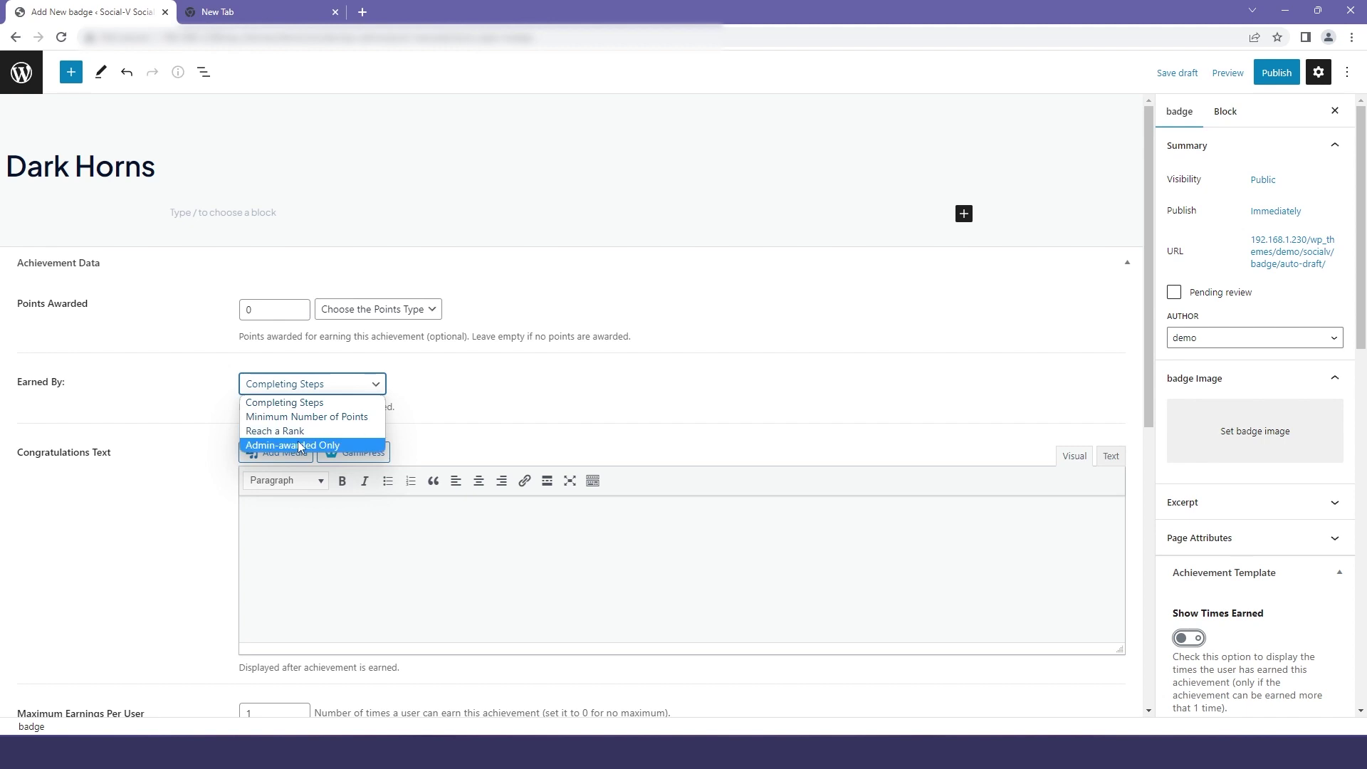
left_click(313, 403)
scroll(286, 415, "down", 2)
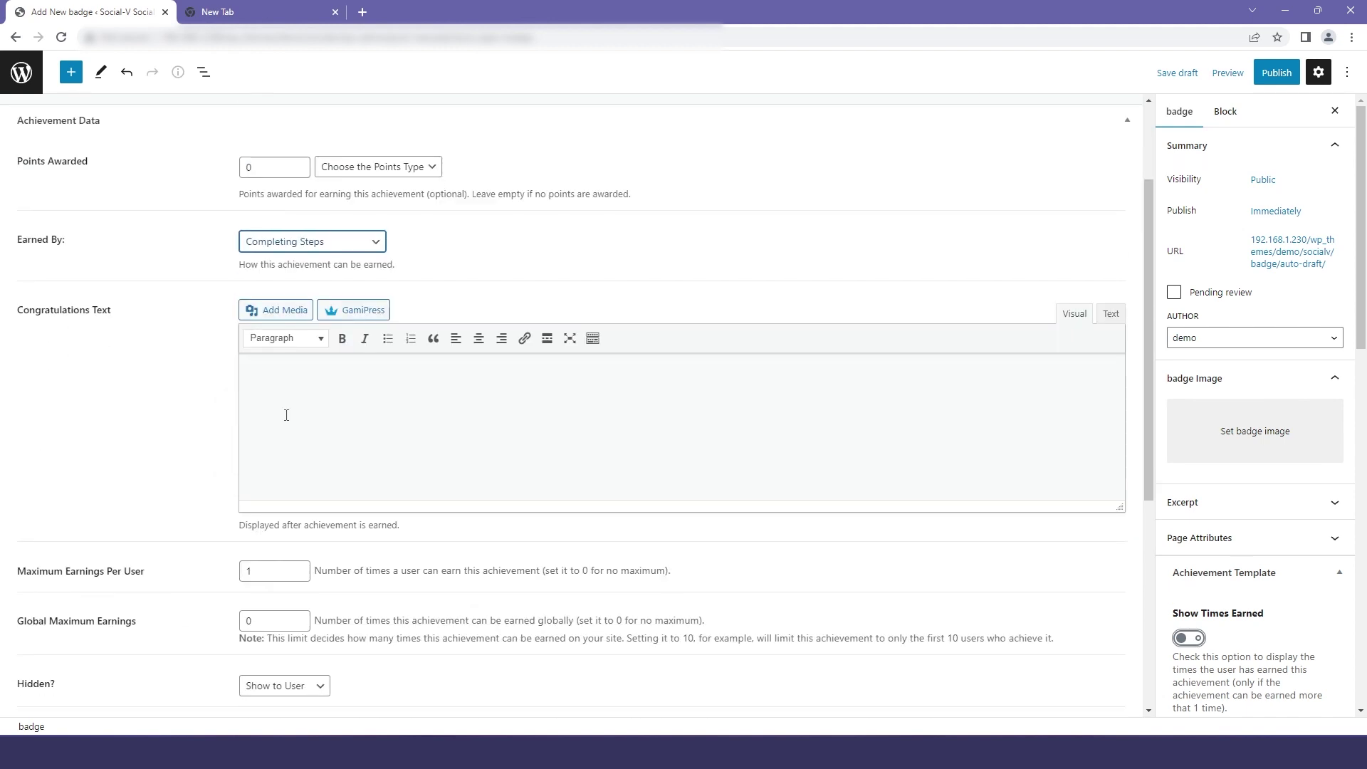
- Enter congratulations text 'Good', keeping max earnings 1 per user, 0 global, and the badge visible
left_click(309, 373)
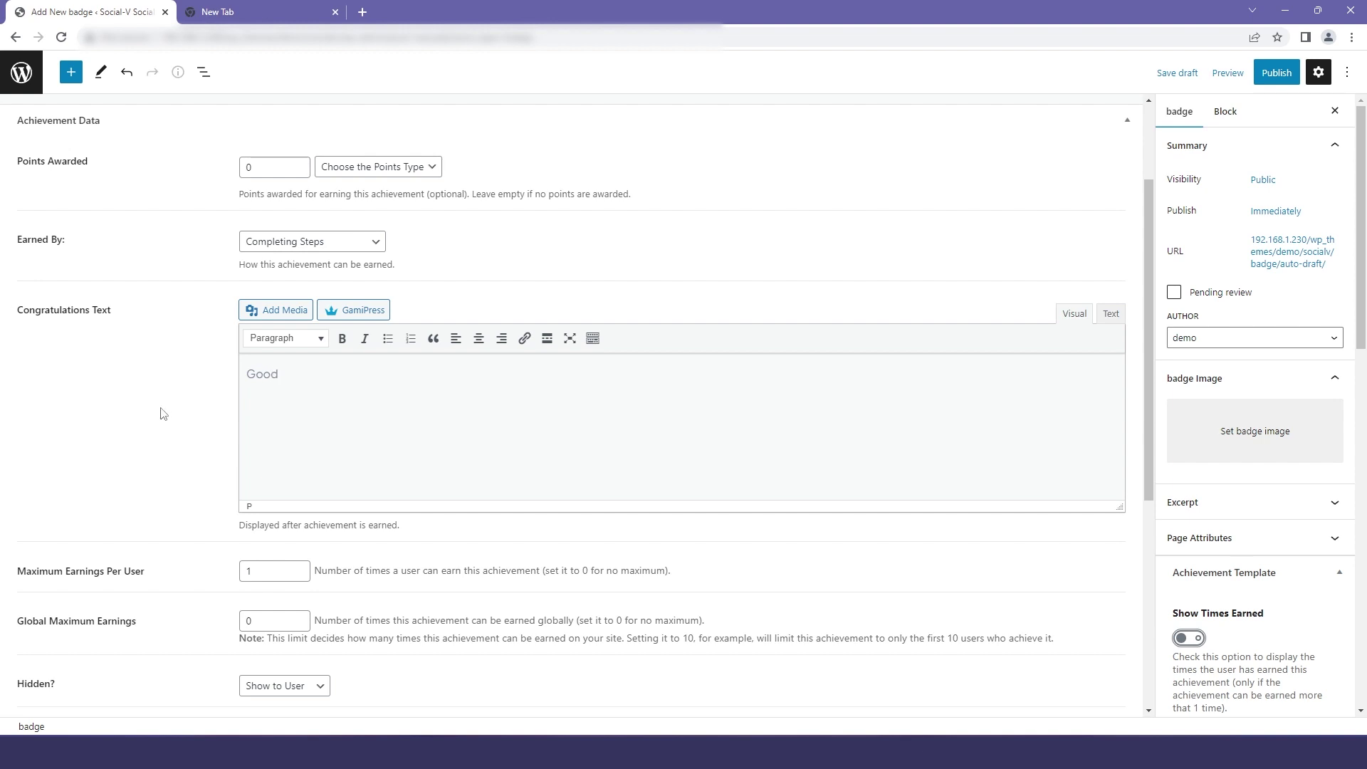
scroll(165, 413, "down", 2)
left_click_drag(17, 428, 507, 422)
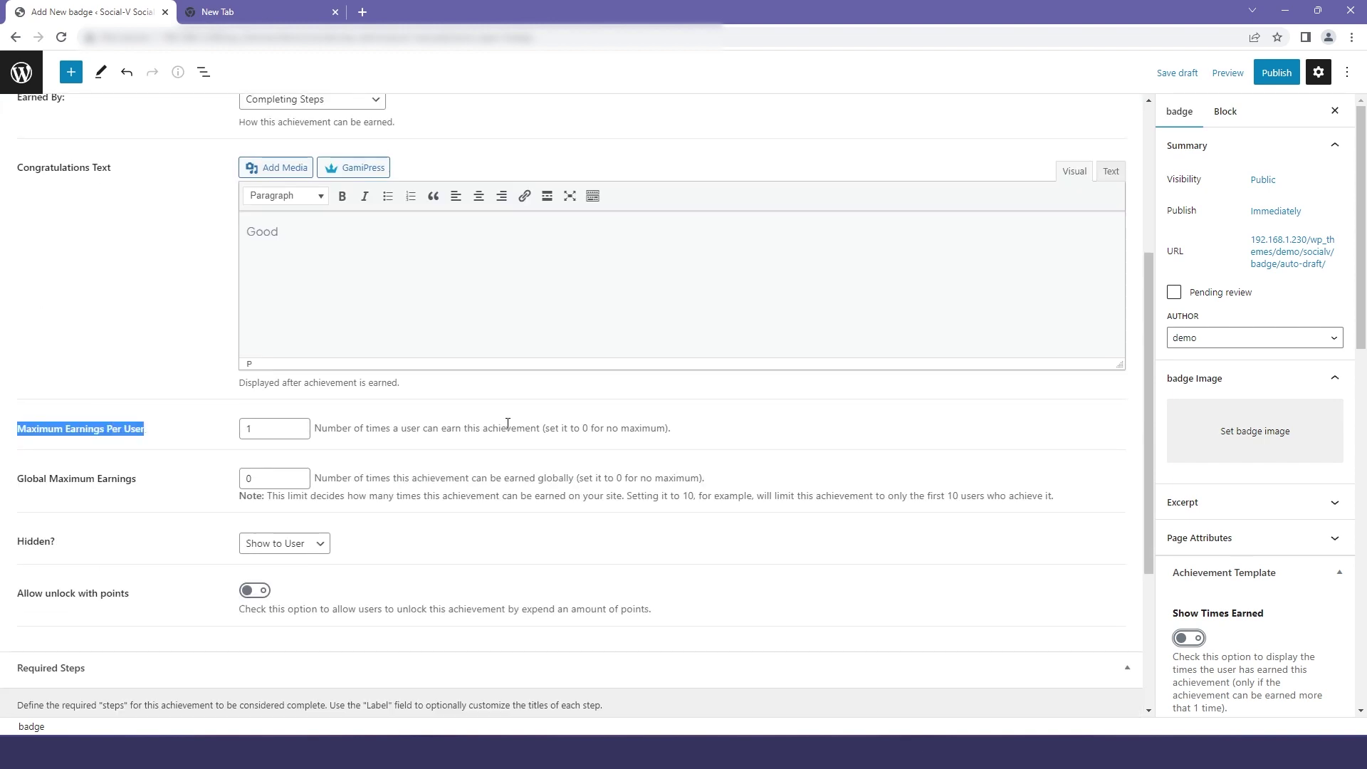
left_click(262, 431)
left_click(263, 475)
left_click_drag(445, 478, 552, 479)
scroll(265, 416, "down", 2)
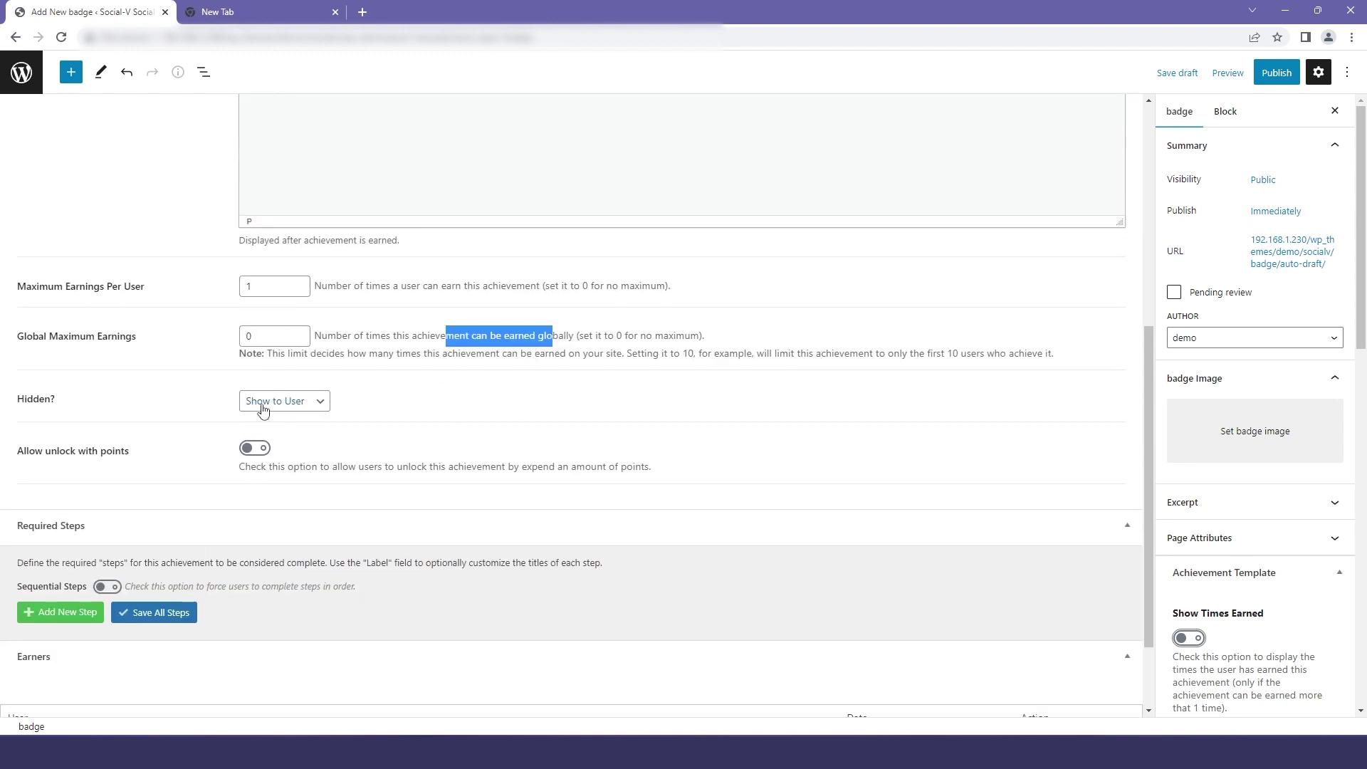
left_click(263, 410)
left_click(264, 415)
left_click_drag(666, 470, 258, 472)
- Allow unlocking the badge for 50 Credits and add a new required step
left_click(258, 496)
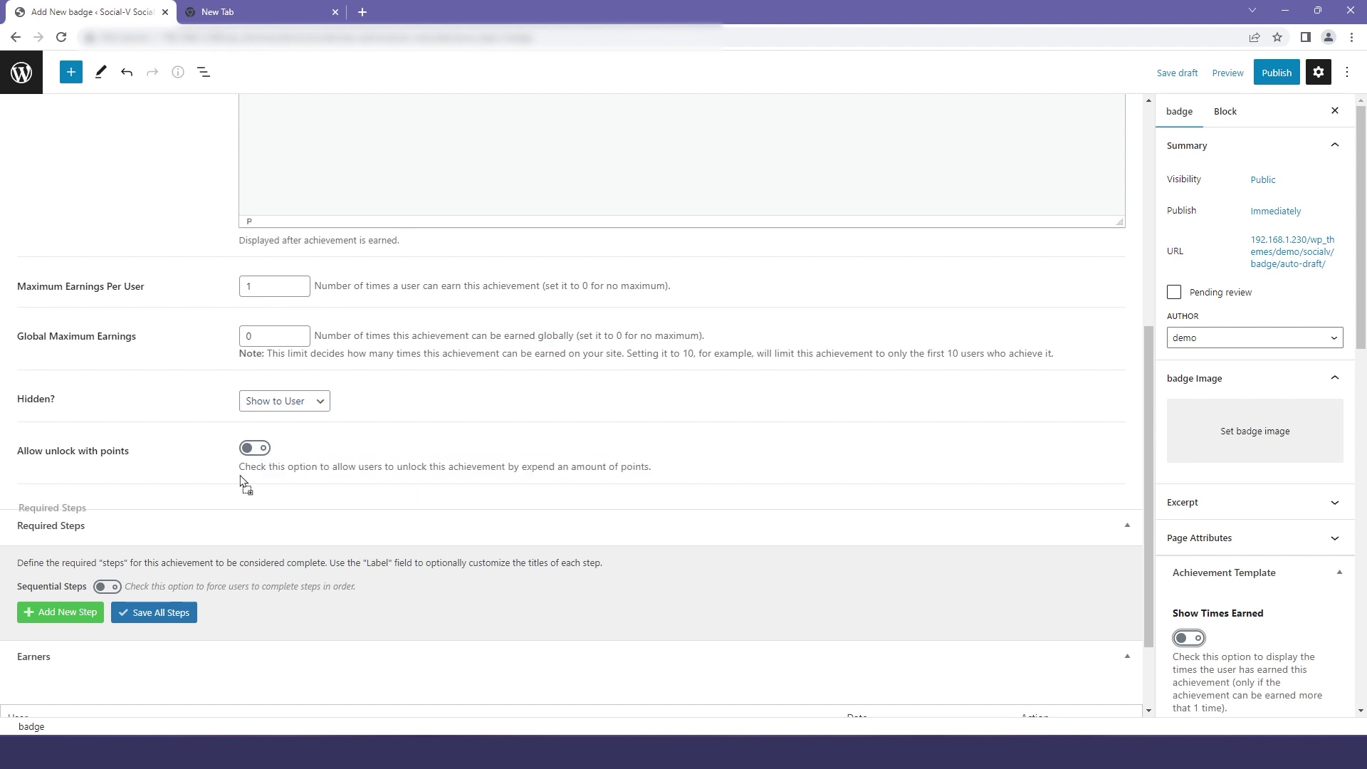
triple_click(279, 475)
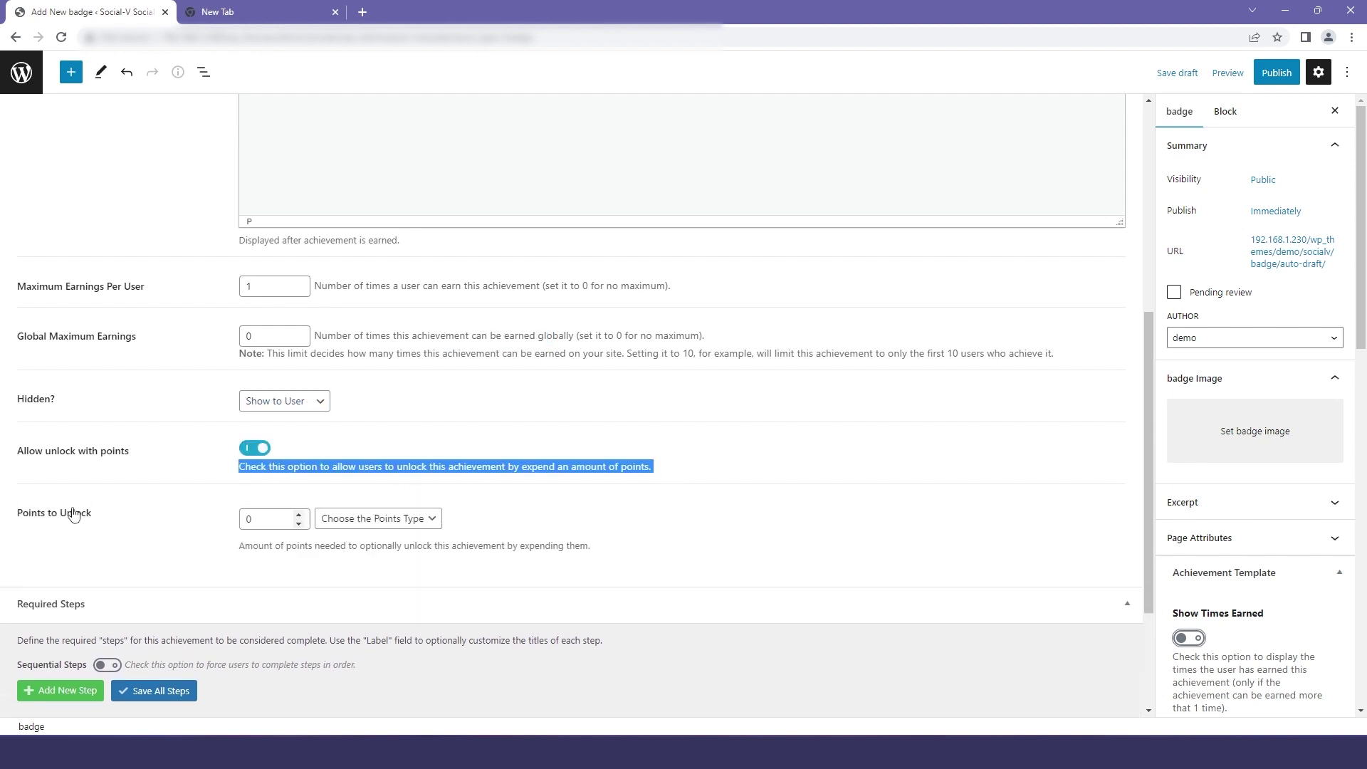
key("Tab")
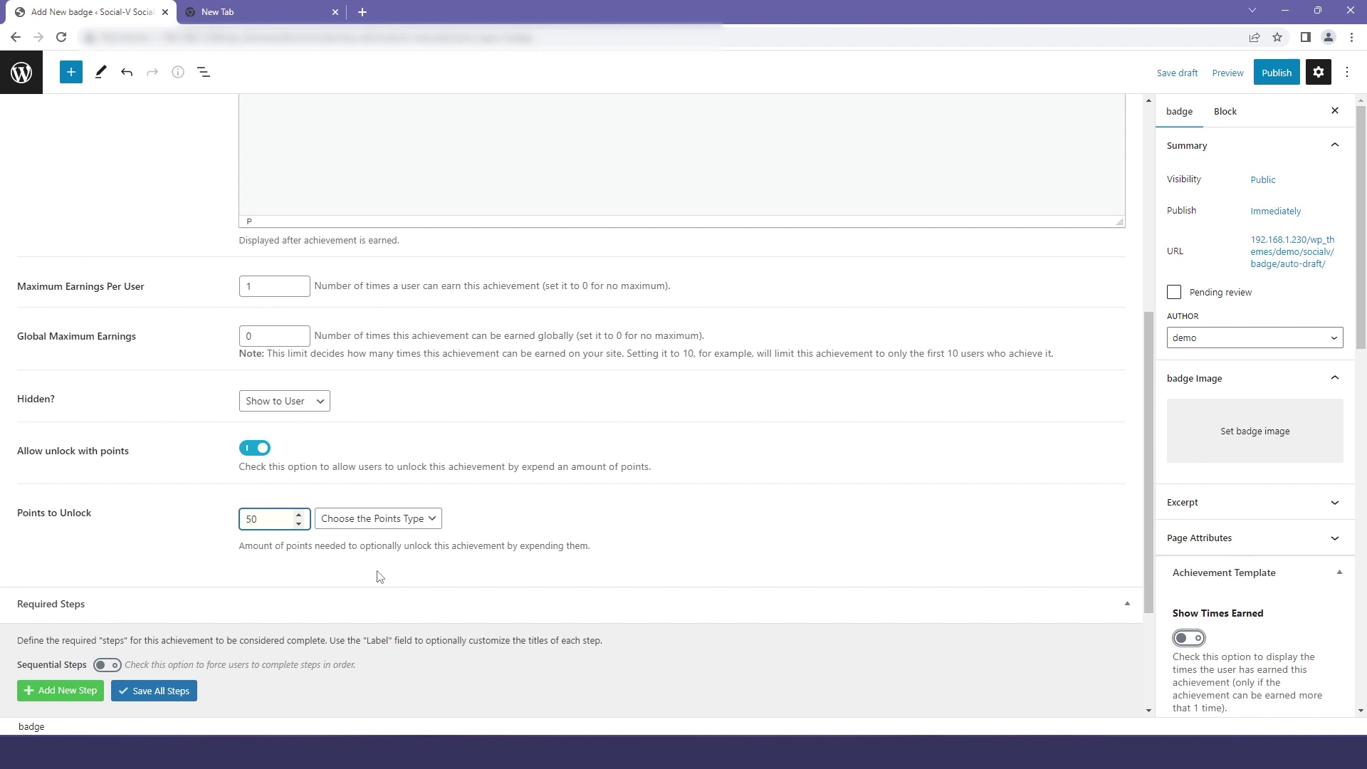
left_click(377, 523)
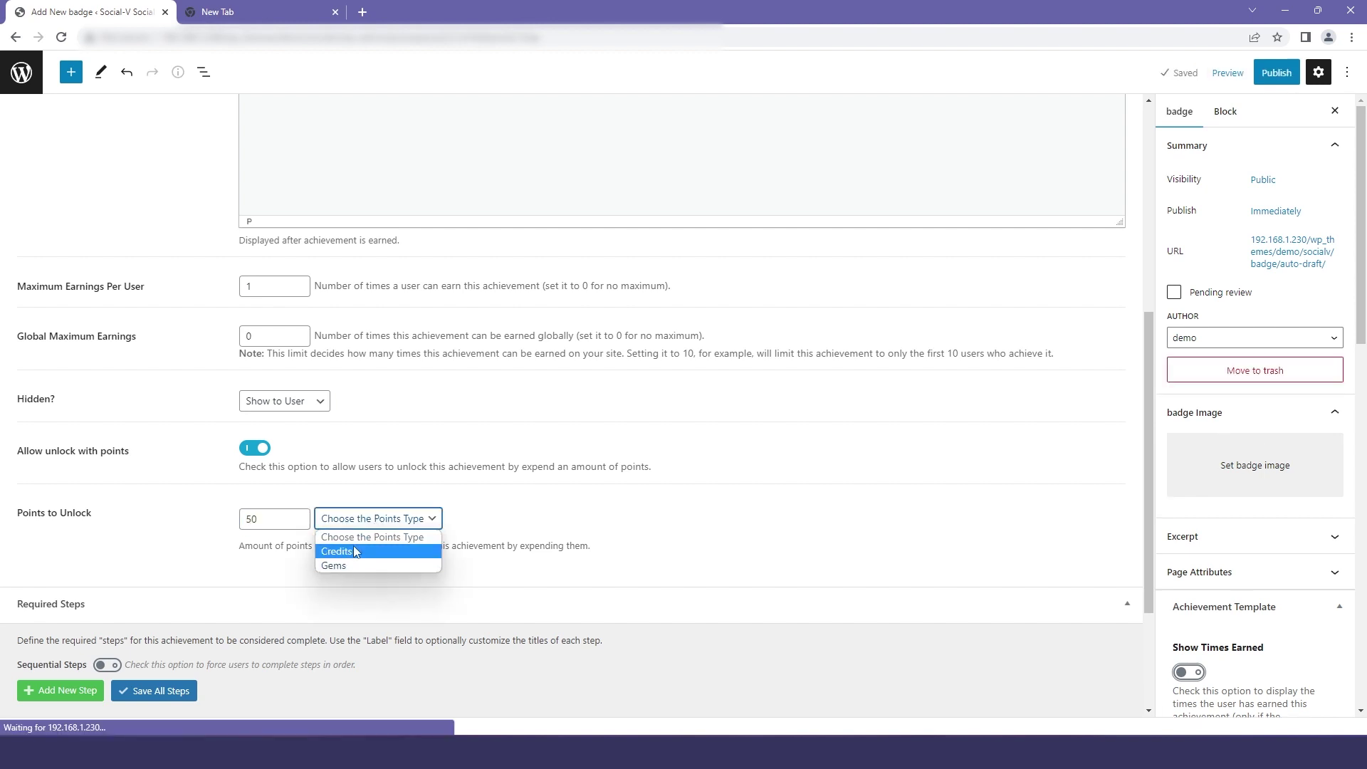
left_click(355, 552)
scroll(42, 477, "down", 2)
scroll(43, 477, "down", 1)
left_click(56, 506)
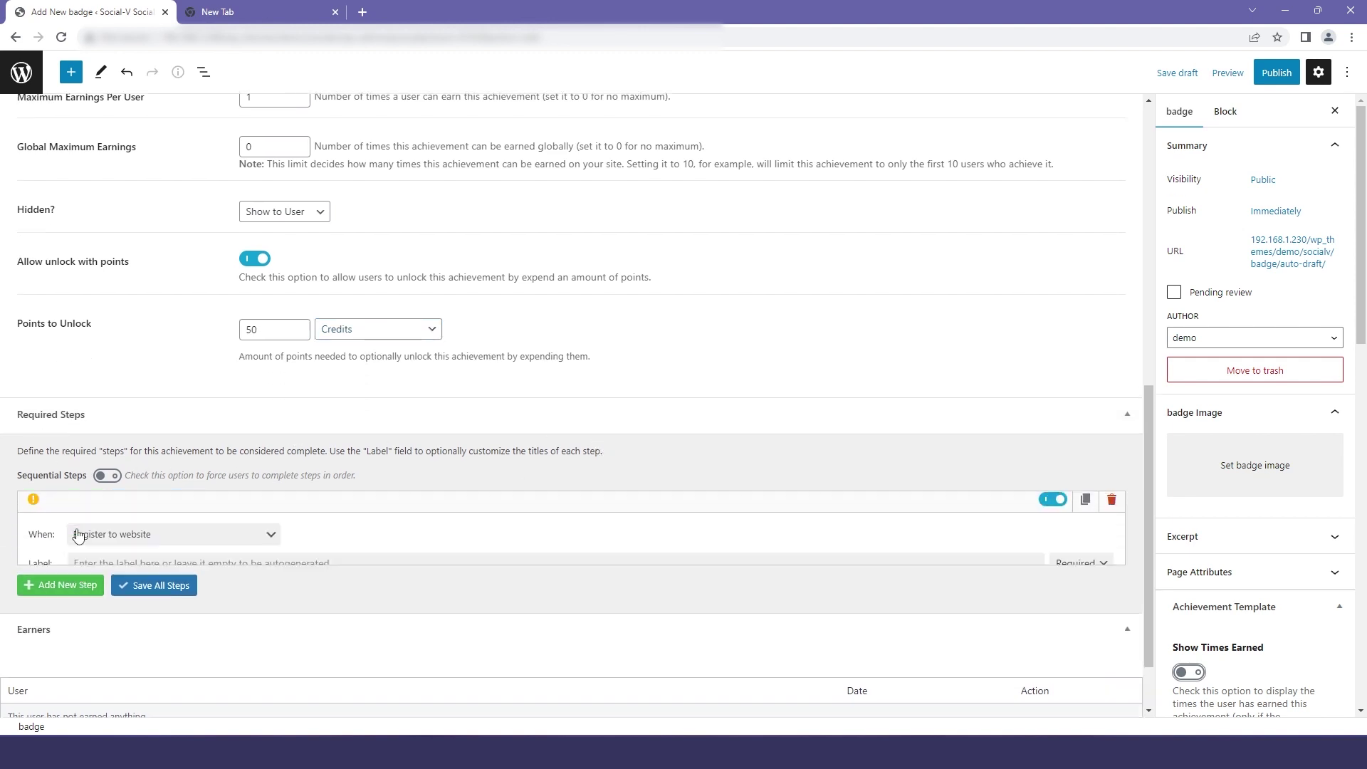
- Set the step trigger to 'Log in to website', label it '50 points for login users', and save
scroll(164, 416, "down", 2)
left_click(164, 399)
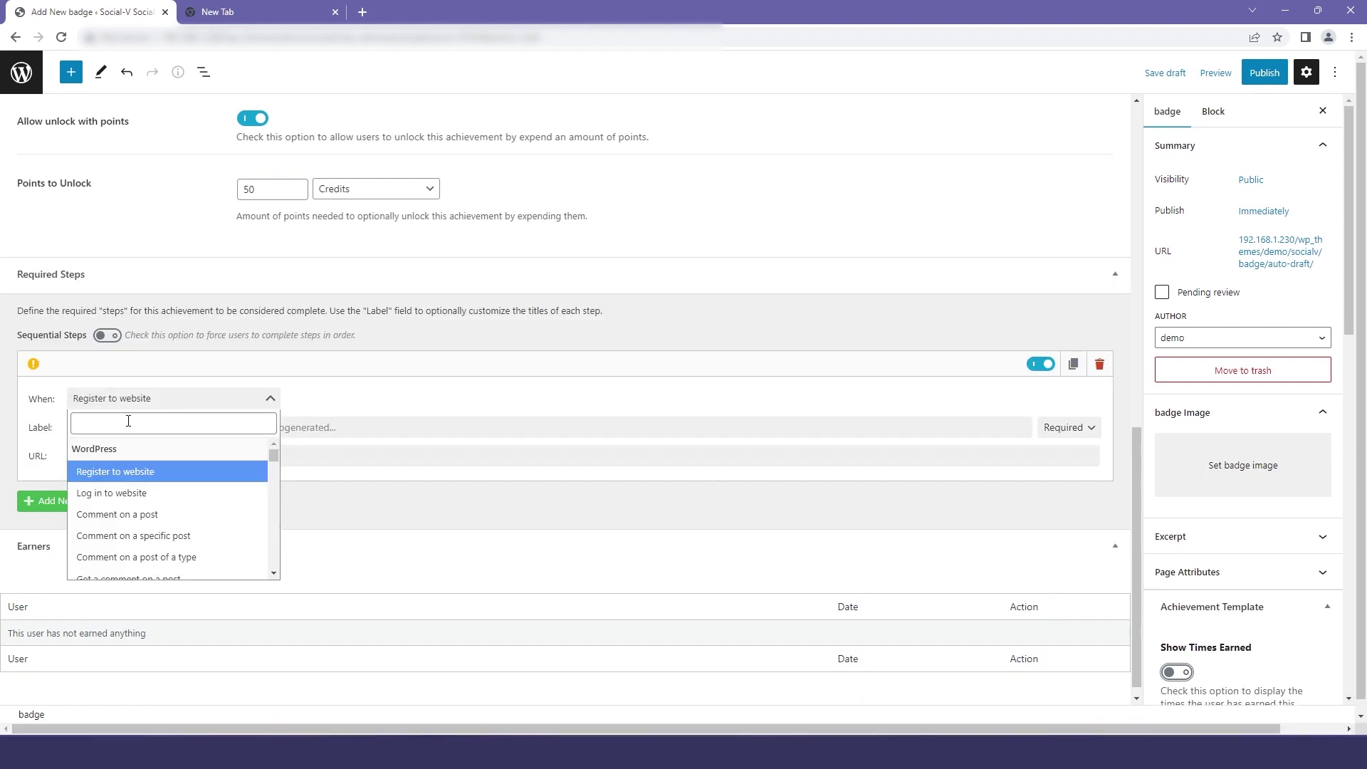
left_click(110, 493)
left_click(101, 430)
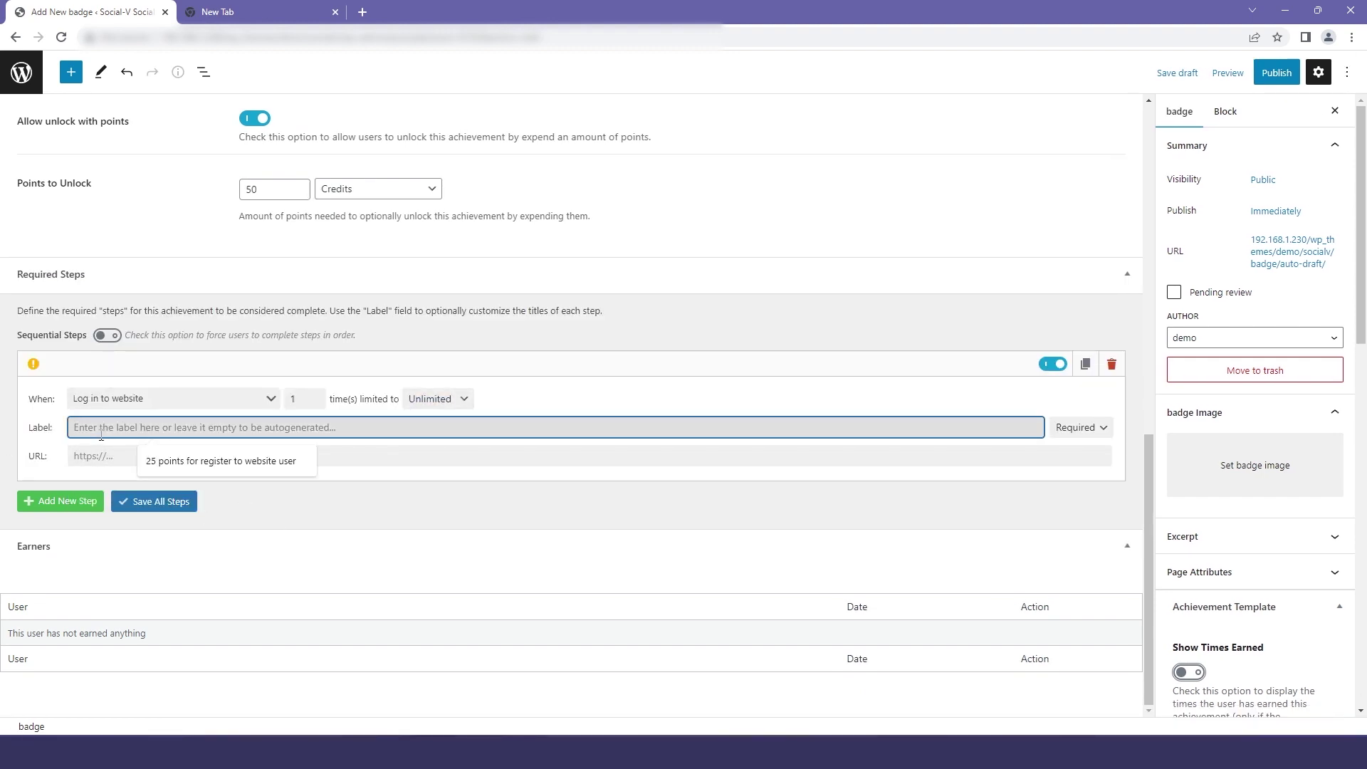
type("50 points for login users")
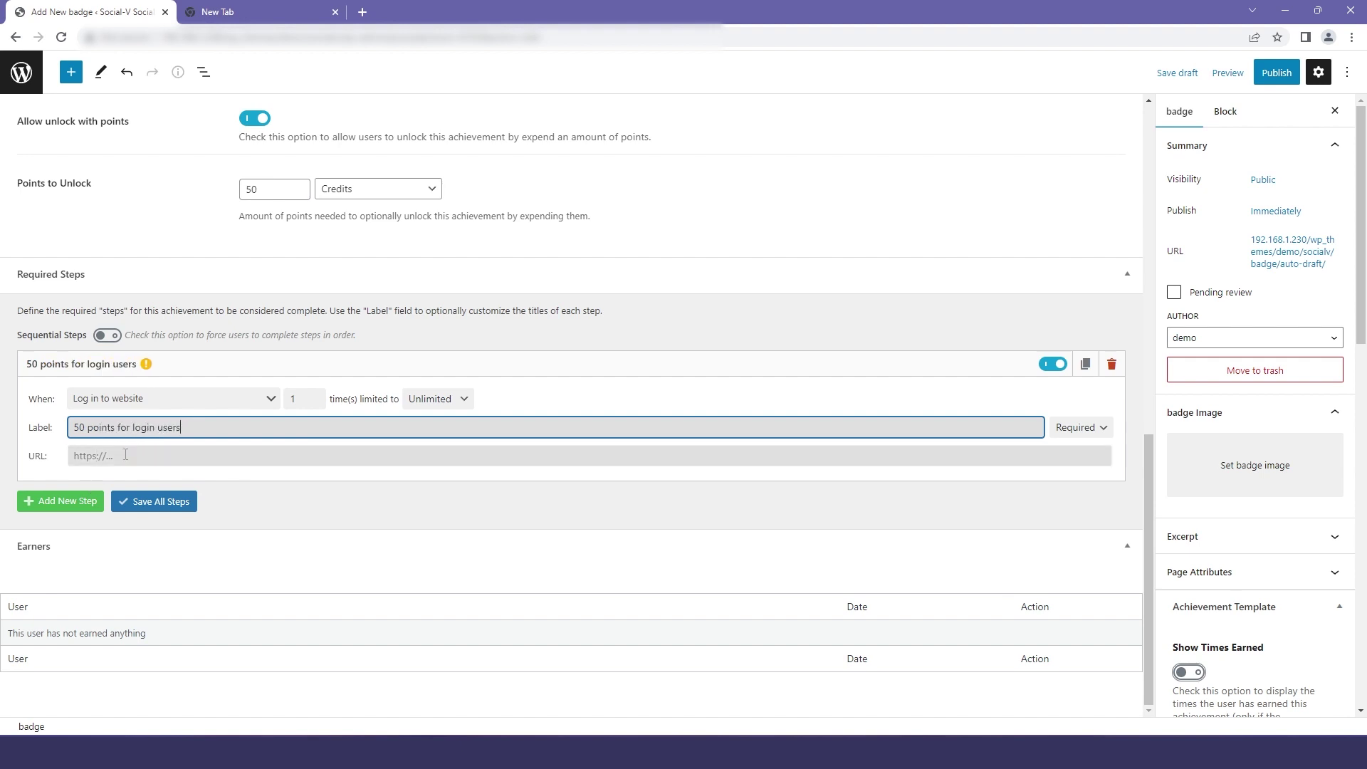
left_click(128, 456)
left_click(158, 501)
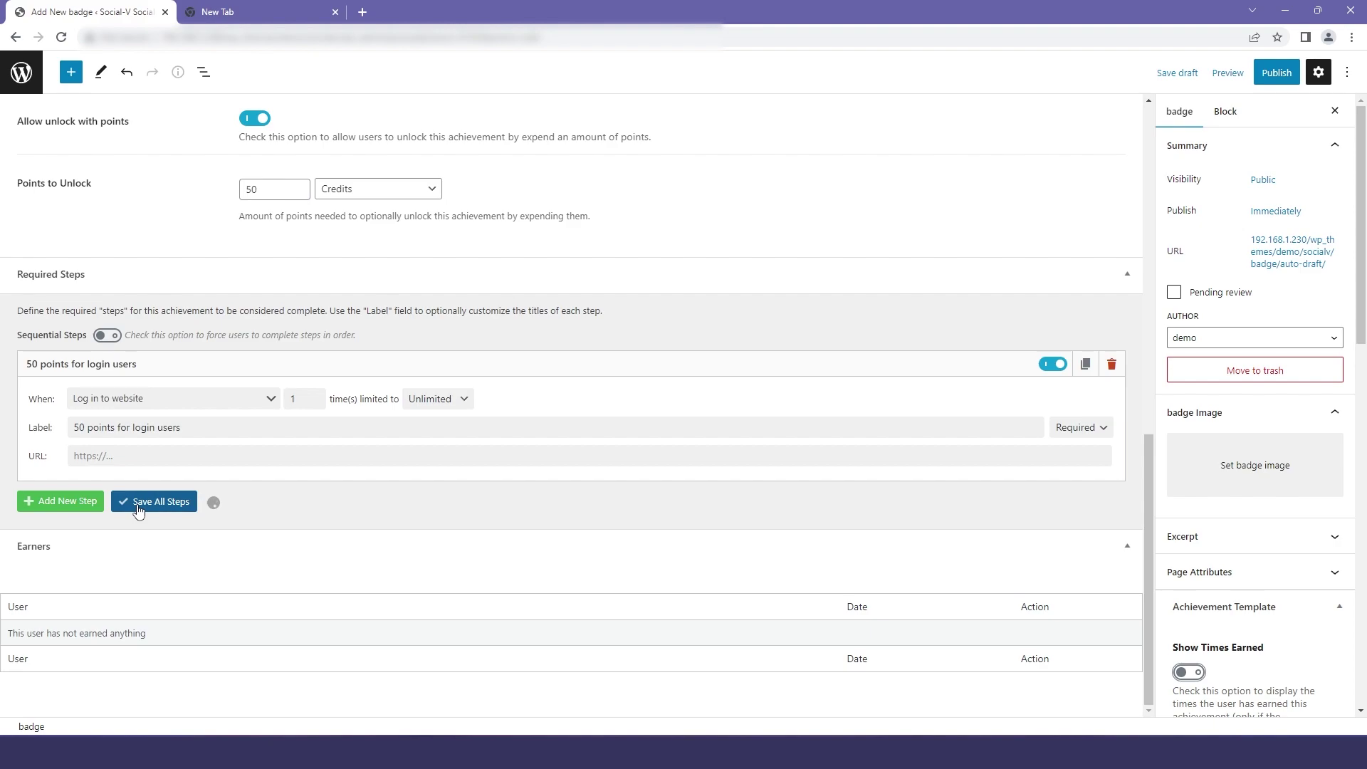
left_click(1053, 363)
- Set the red checkmark picture from the Media Library as the badge image
left_click(1053, 364)
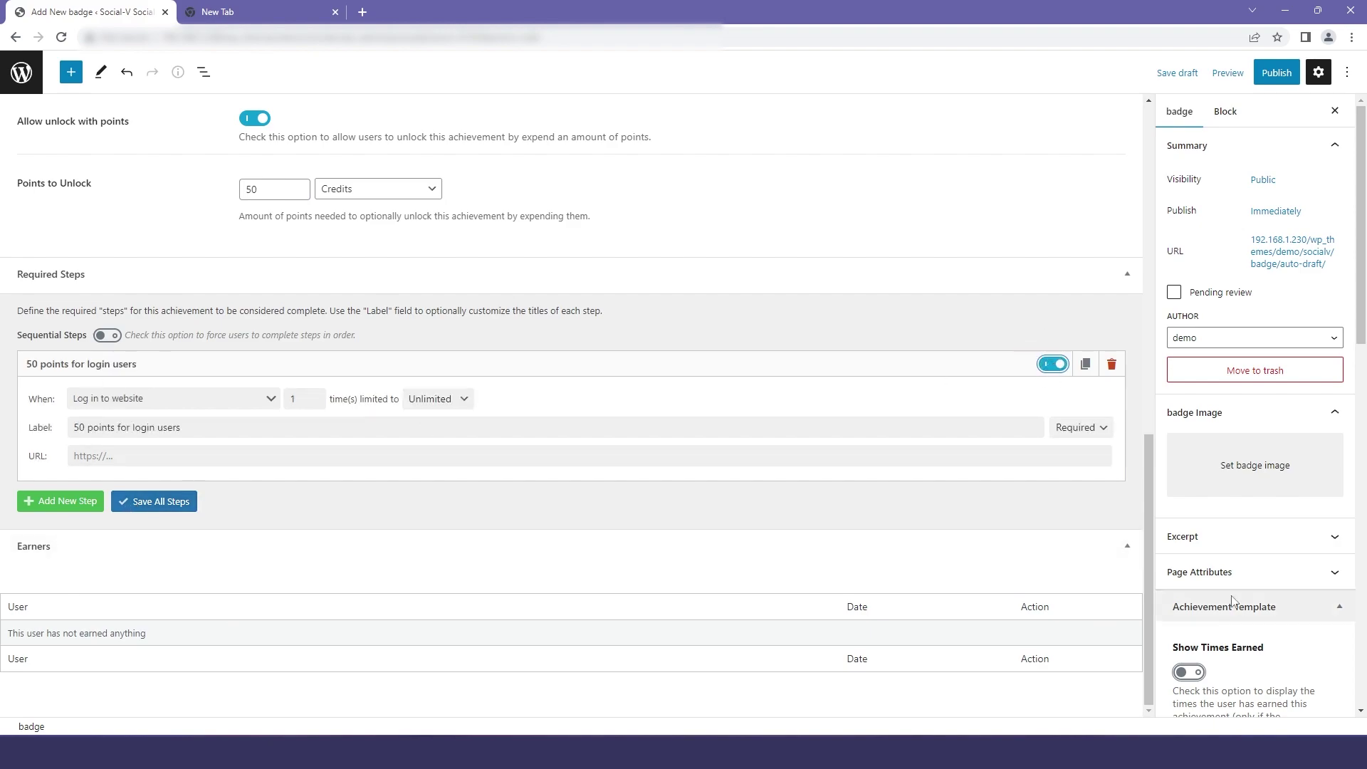
scroll(1253, 427, "down", 2)
left_click(1254, 324)
scroll(562, 431, "down", 5)
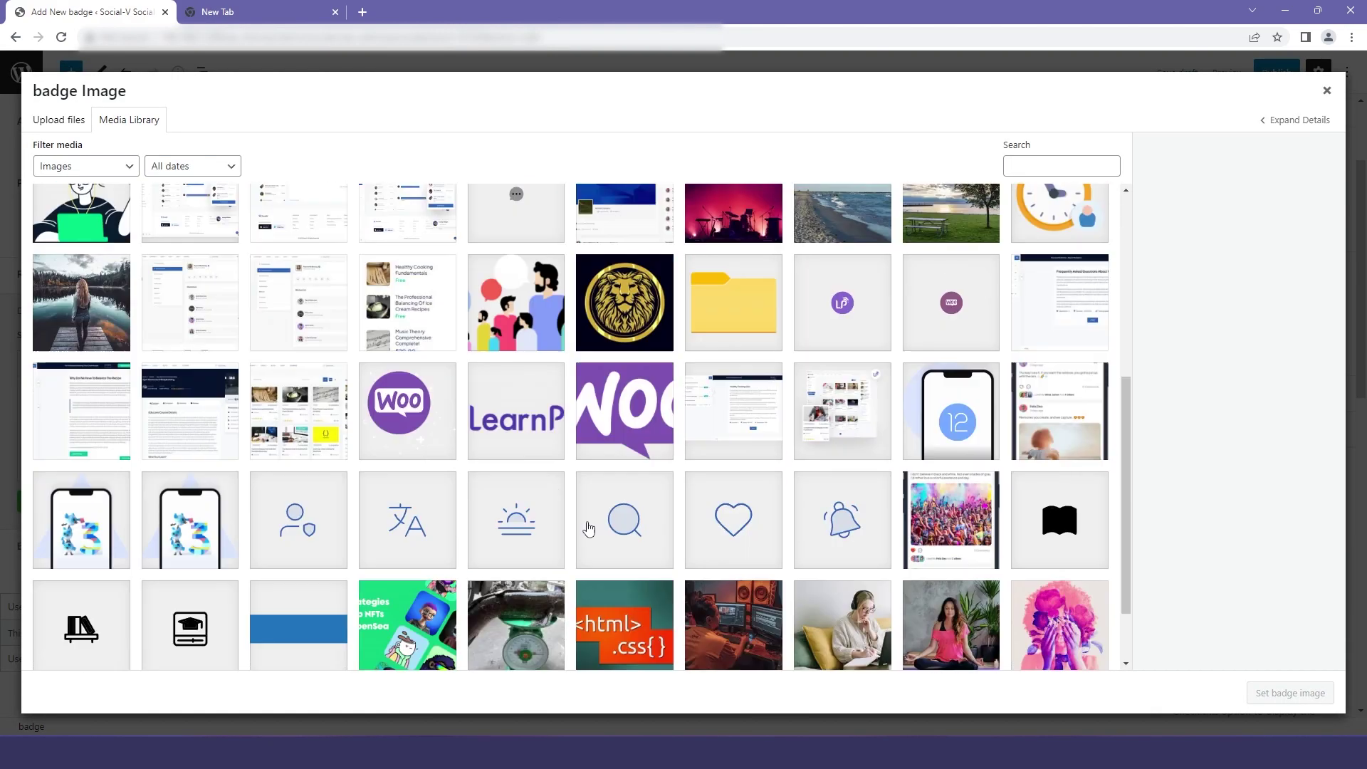
left_click(570, 650)
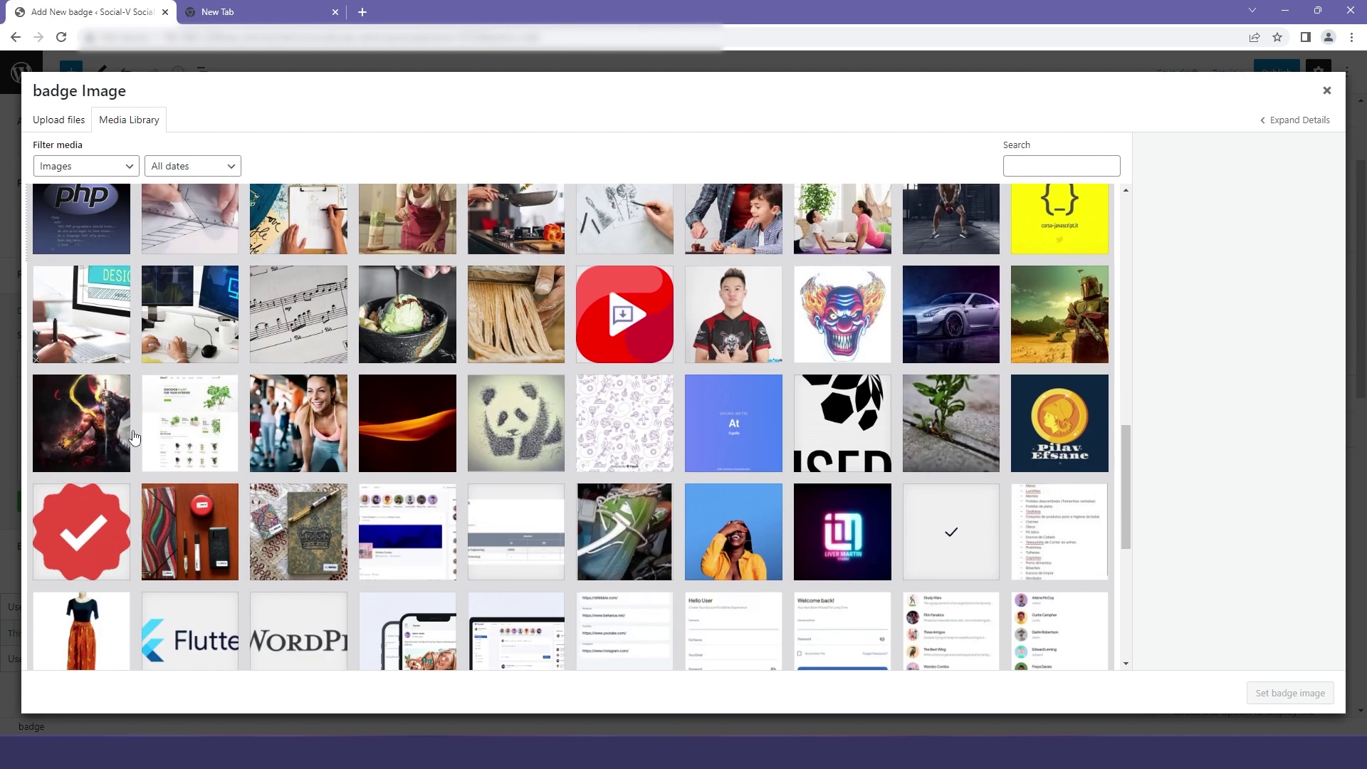
left_click(81, 547)
left_click(1290, 692)
- Publish Dark Horns, view its live page in a new tab, and return to the admin tab
scroll(1202, 333, "down", 5)
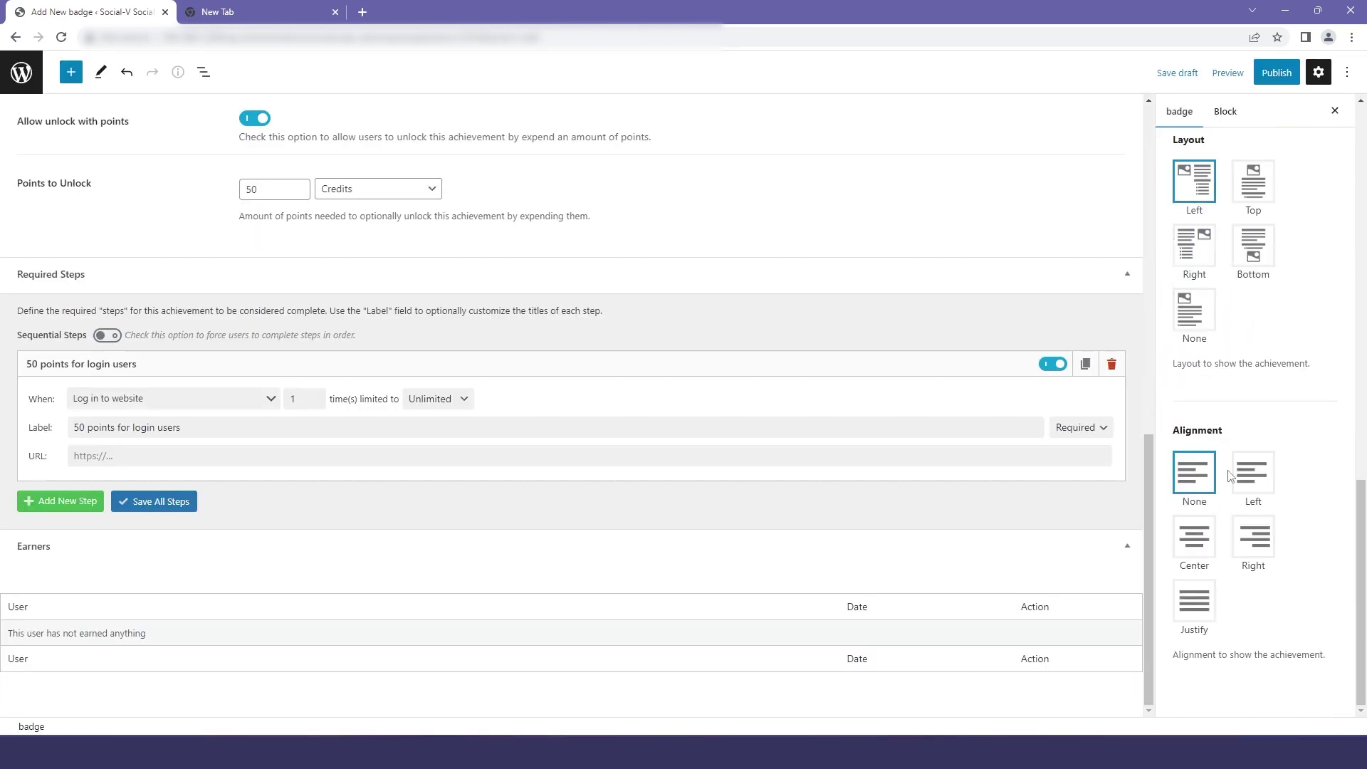
left_click(1276, 72)
left_click(1220, 70)
right_click(1210, 226)
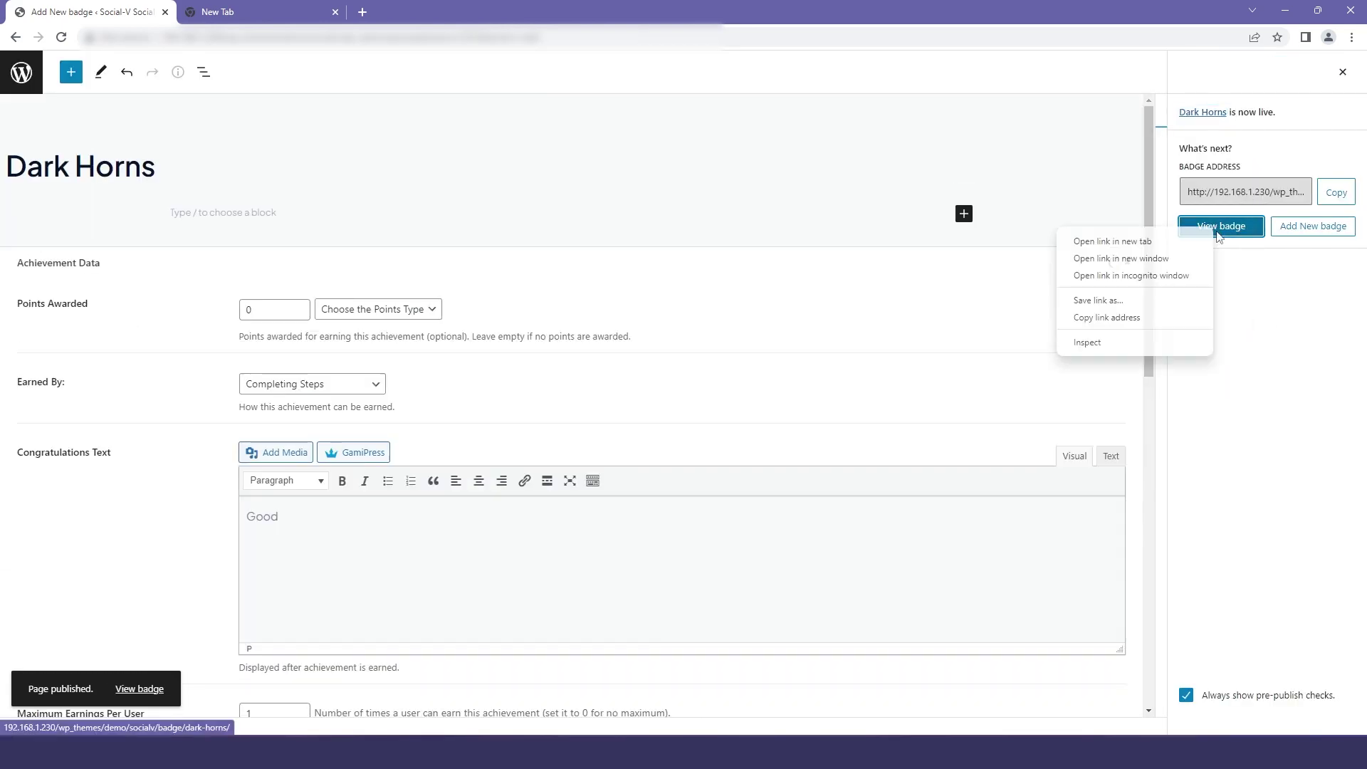
left_click(1096, 239)
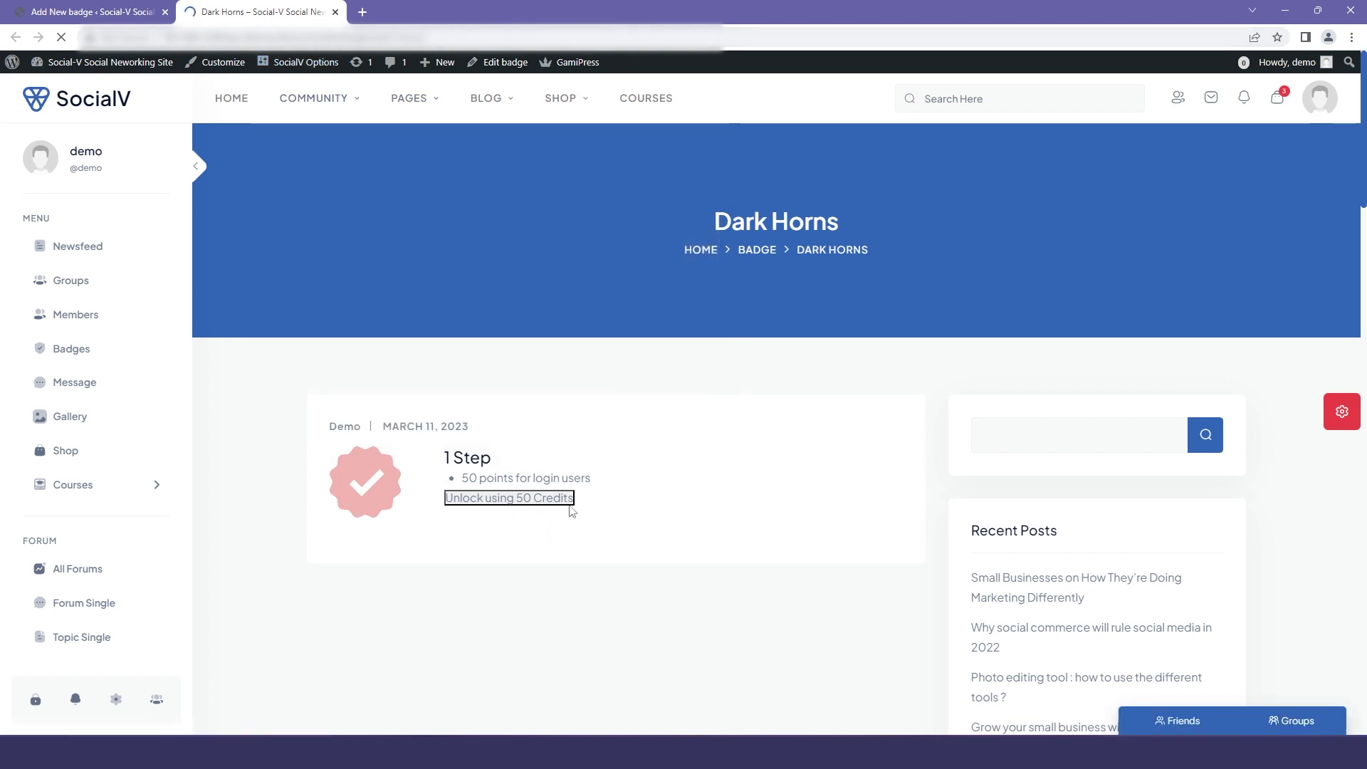
left_click_drag(425, 37, 350, 55)
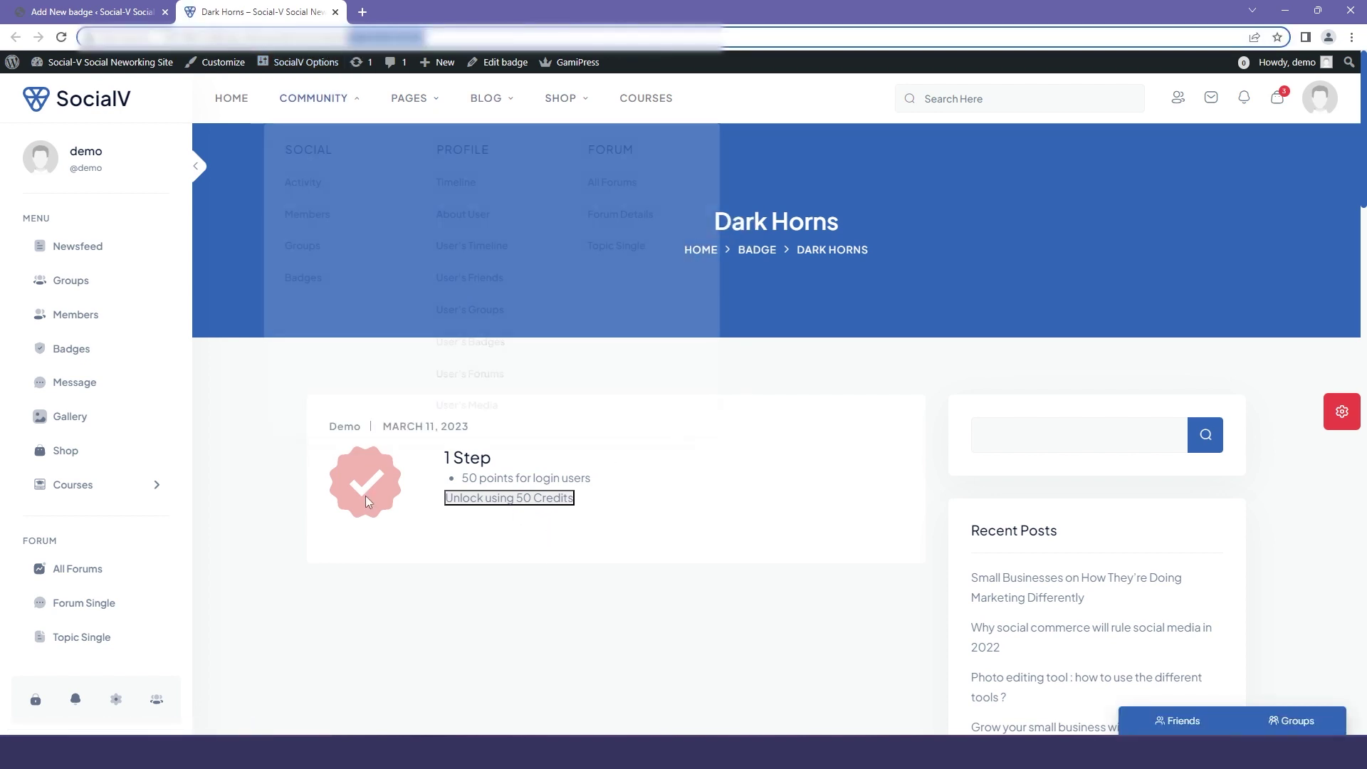
left_click(78, 12)
- Add a new points type with singular name, plural name and slug all set to 'coins'
mouse_move(65, 323)
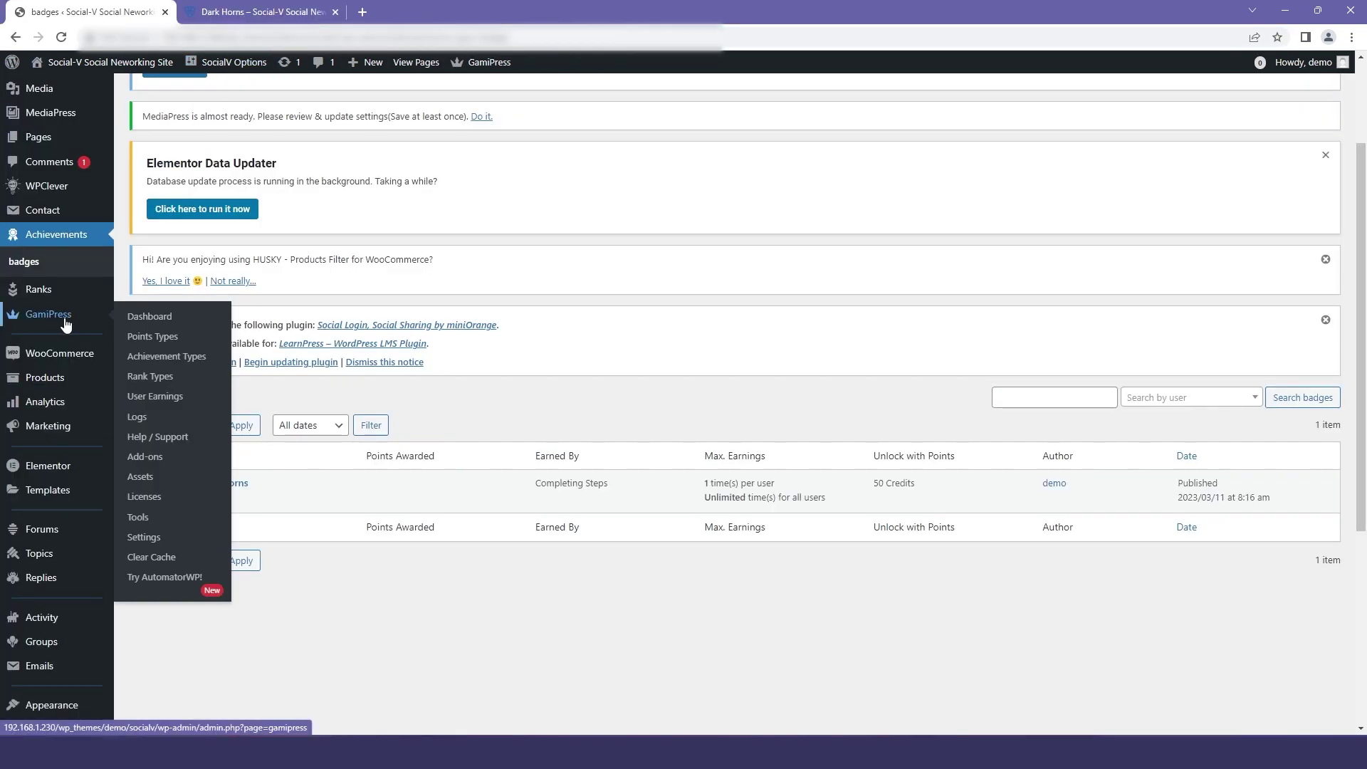
left_click(133, 339)
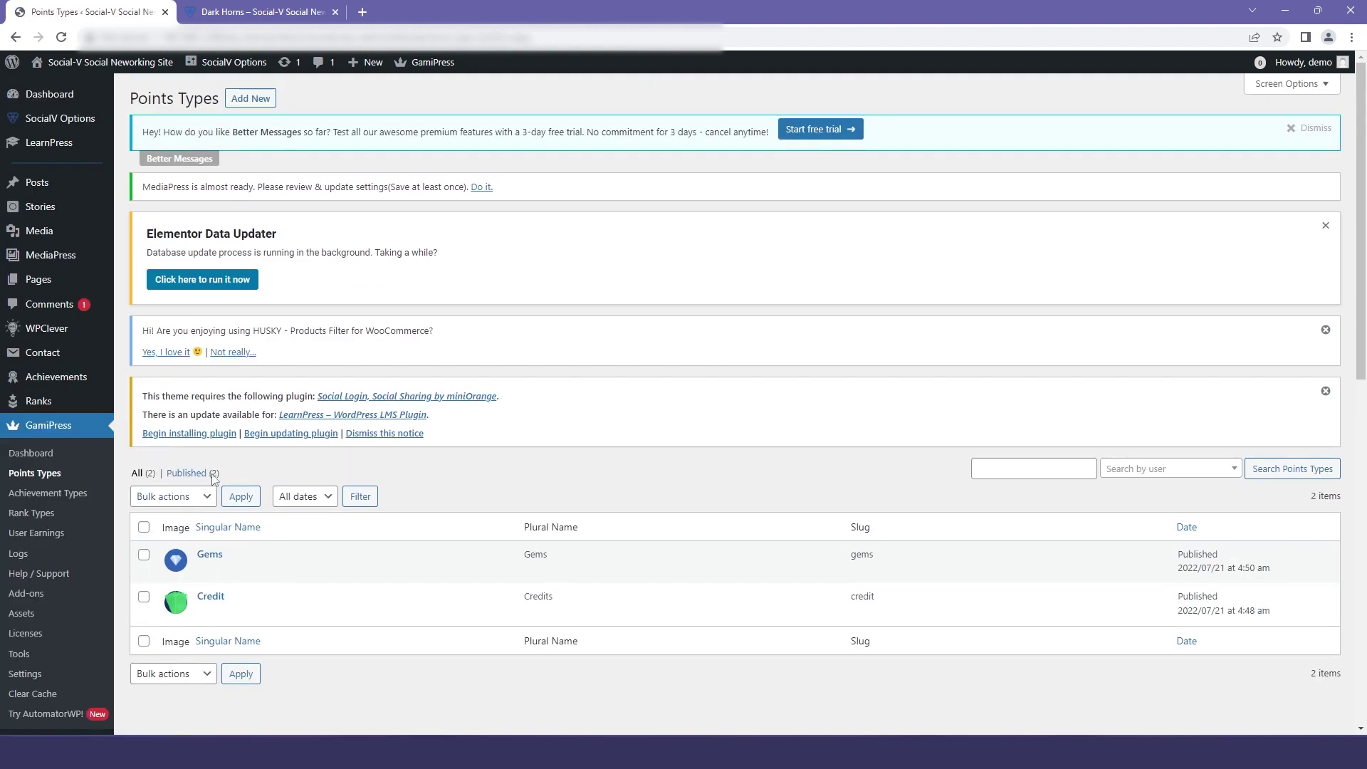
left_click(239, 105)
scroll(265, 256, "down", 4)
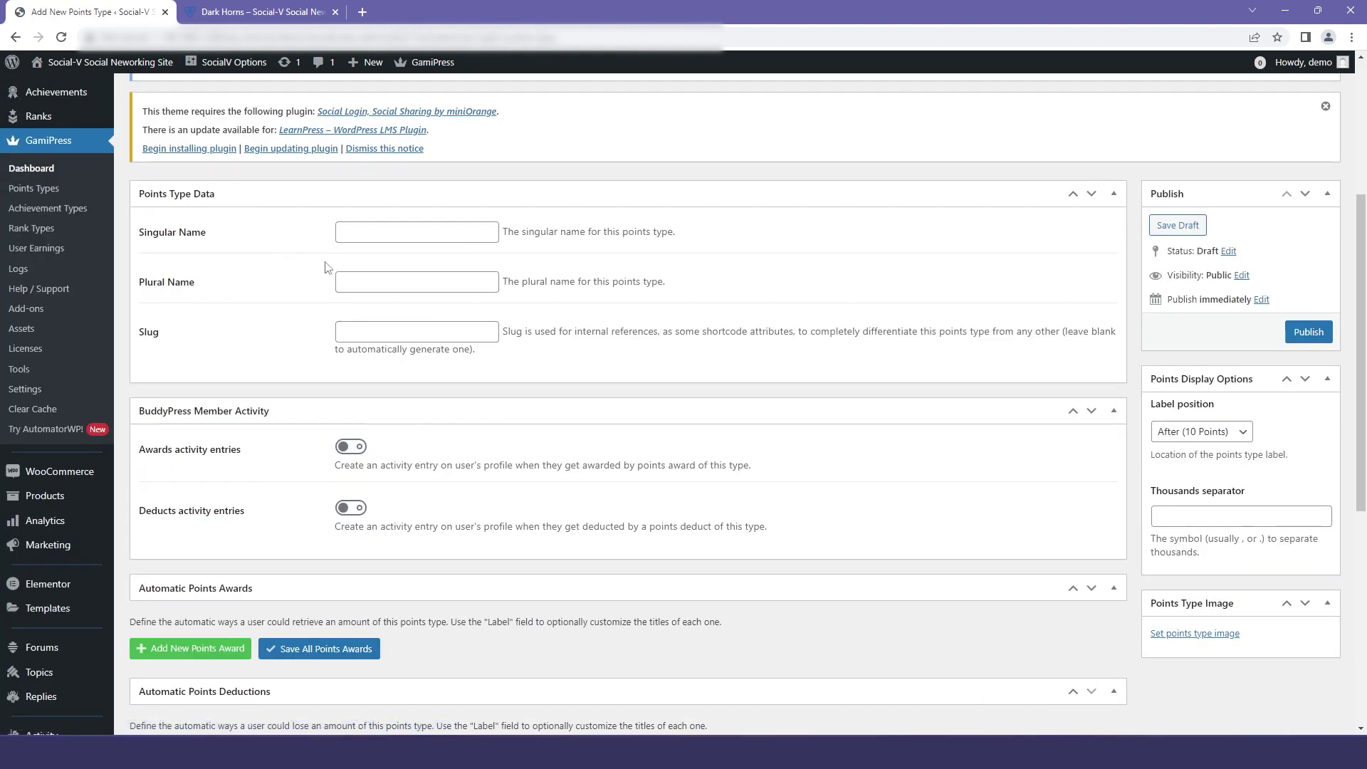
left_click(359, 233)
type("c")
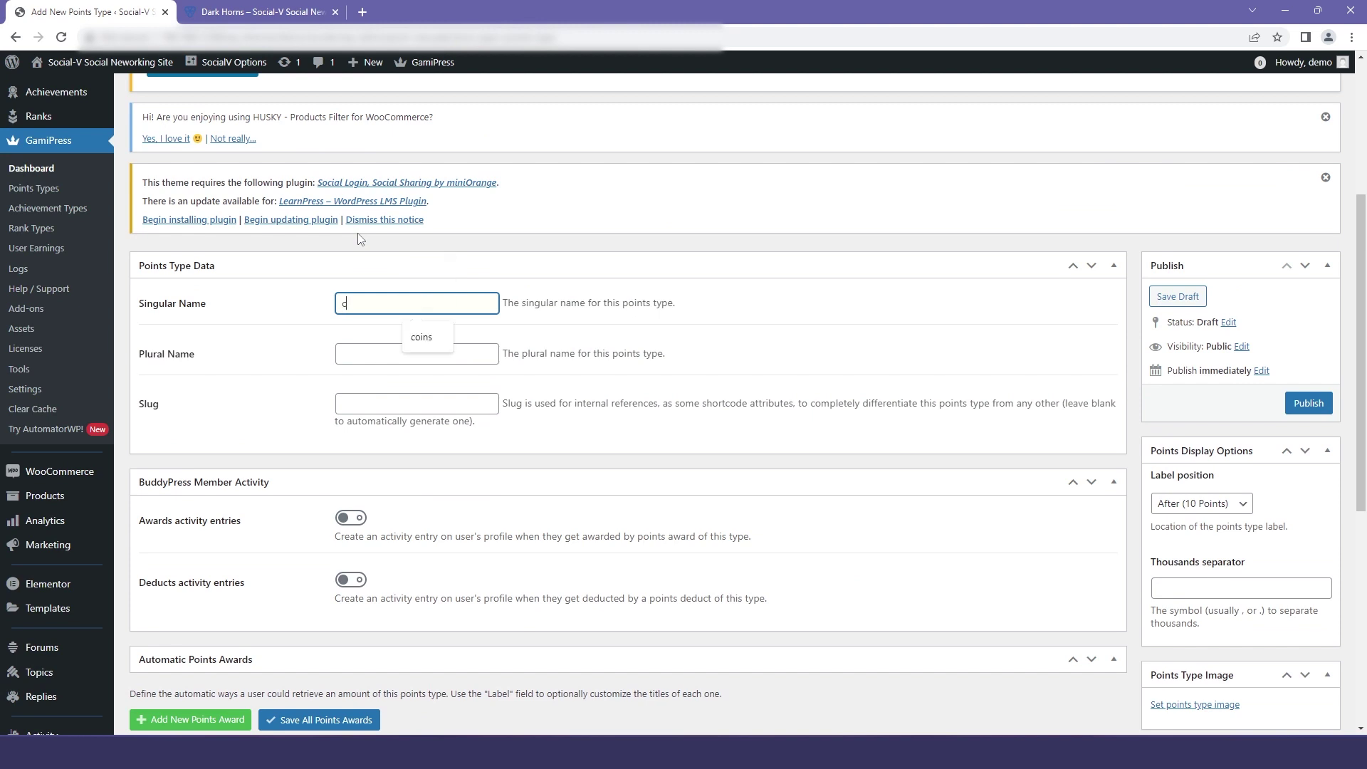
type("oins")
left_click(388, 350)
type("coi")
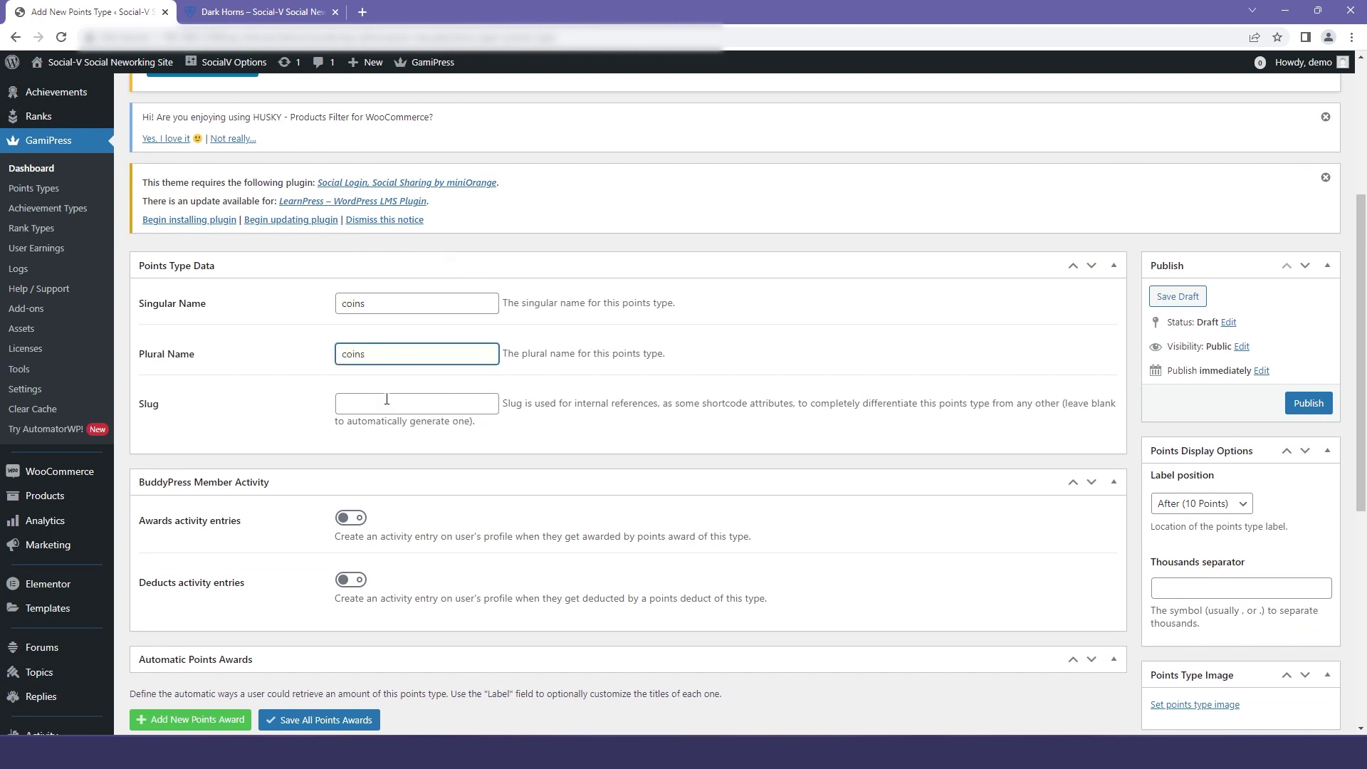
left_click(387, 403)
type("coins")
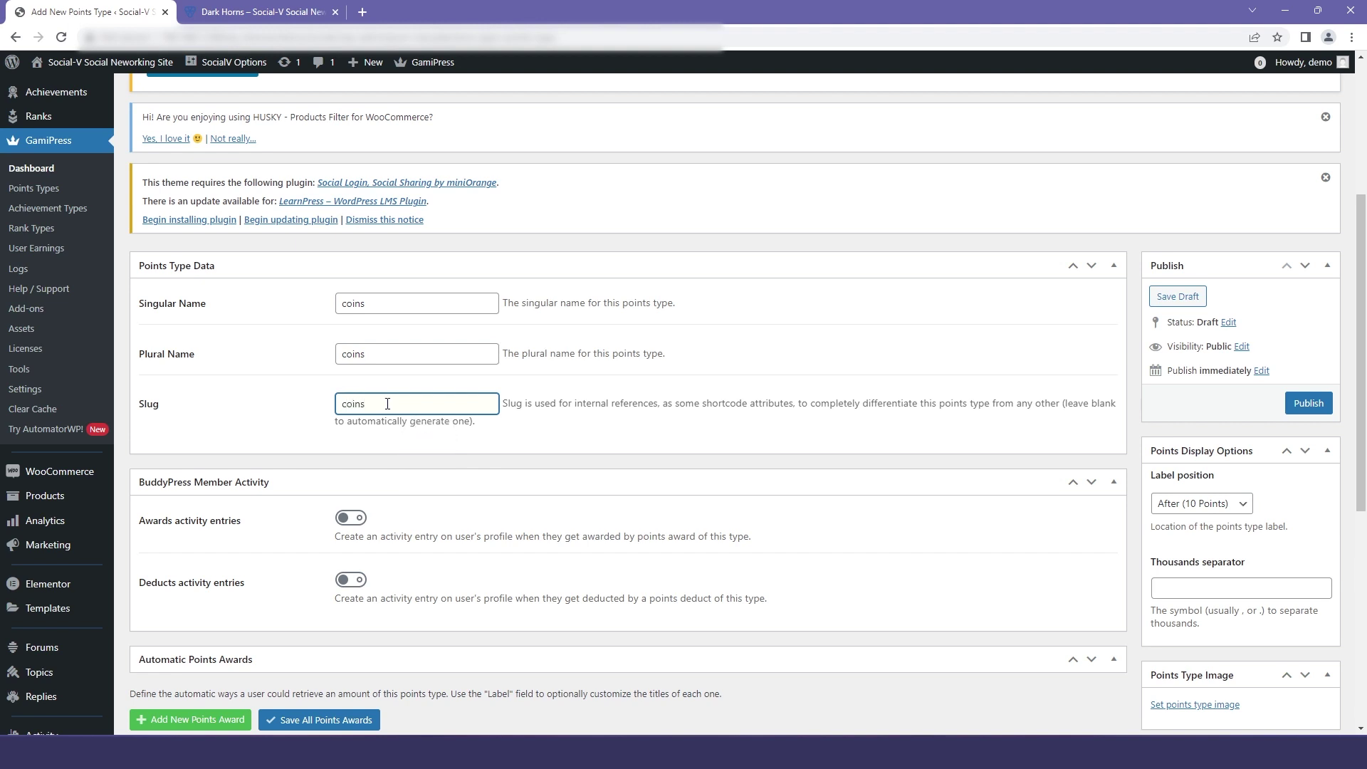
left_click(229, 454)
scroll(250, 521, "down", 2)
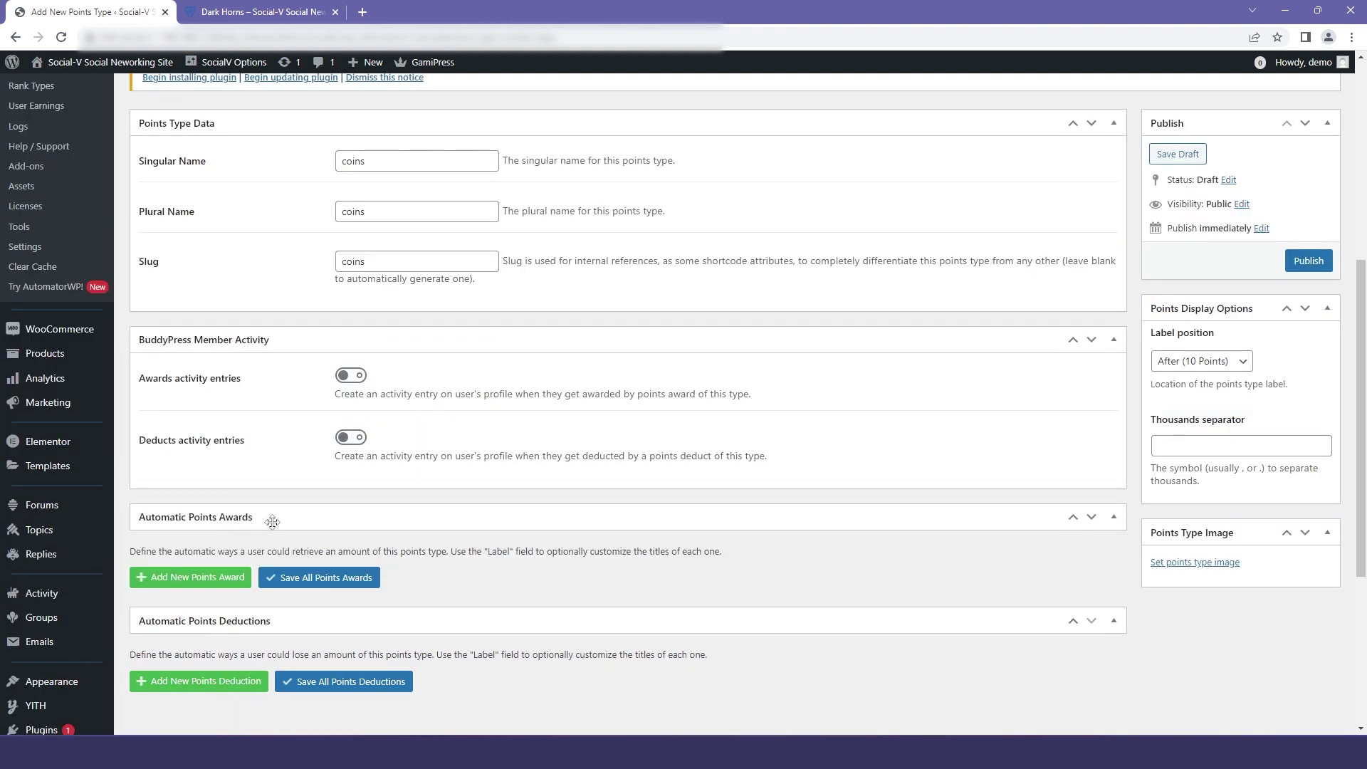
scroll(264, 525, "down", 4)
- Save a points award of 30 points for registering to the website, limited to 1 time
left_click(201, 298)
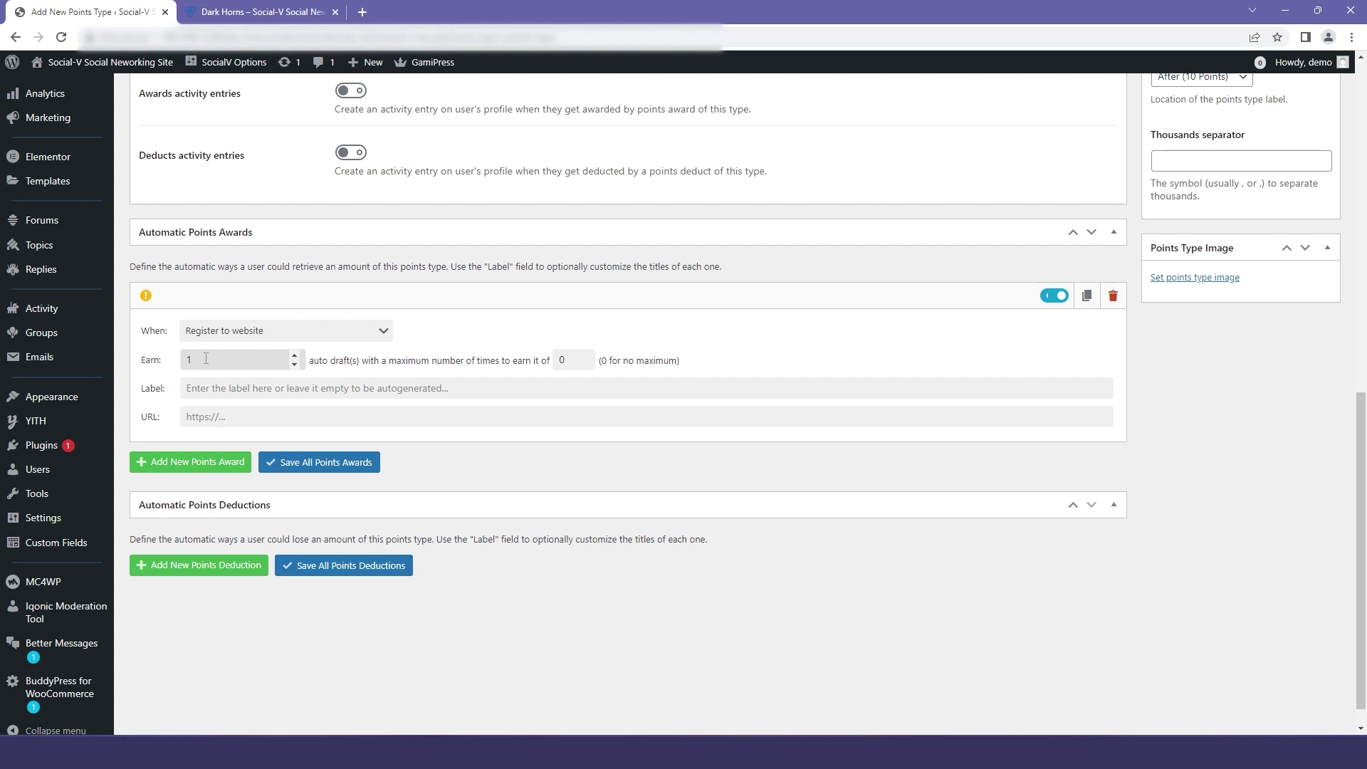
left_click(221, 334)
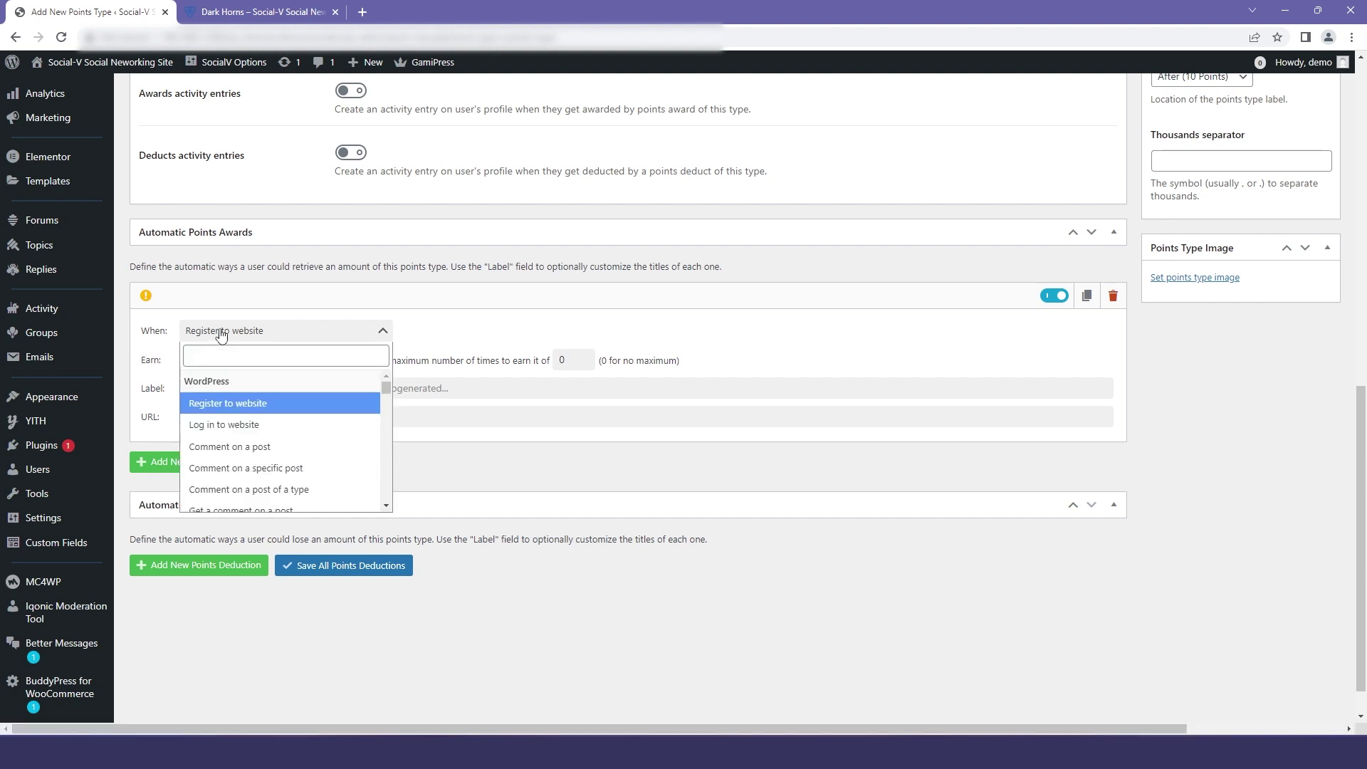
left_click(223, 403)
left_click(203, 362)
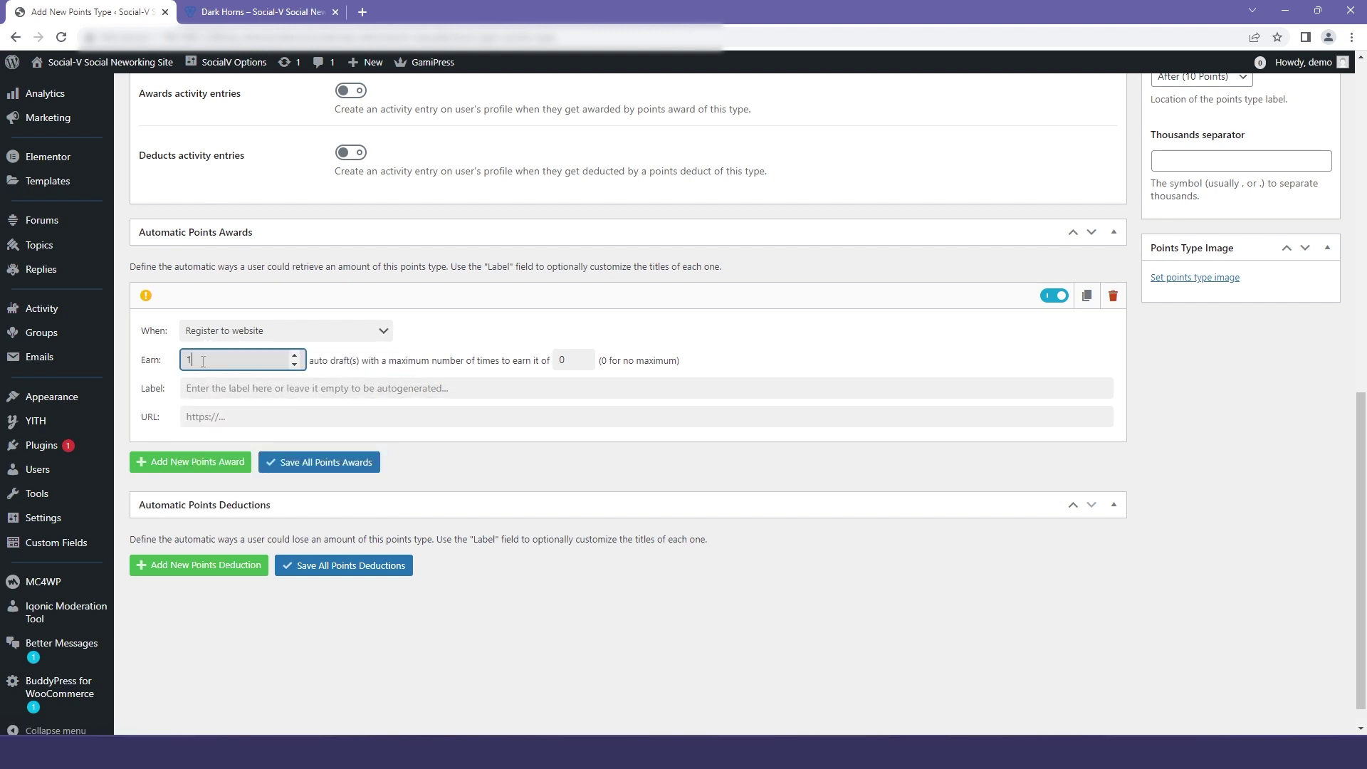
type("30")
double_click(562, 360)
type("1")
left_click(242, 389)
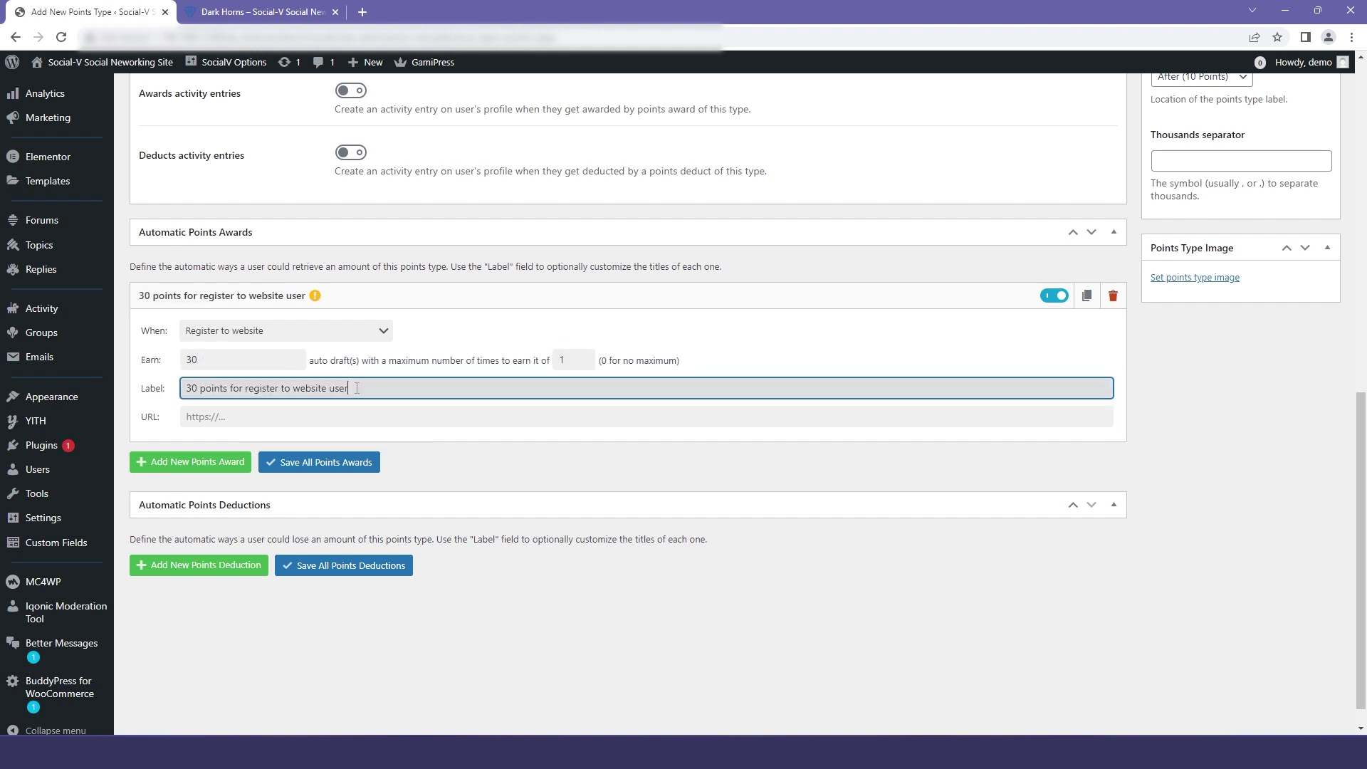
left_click(340, 463)
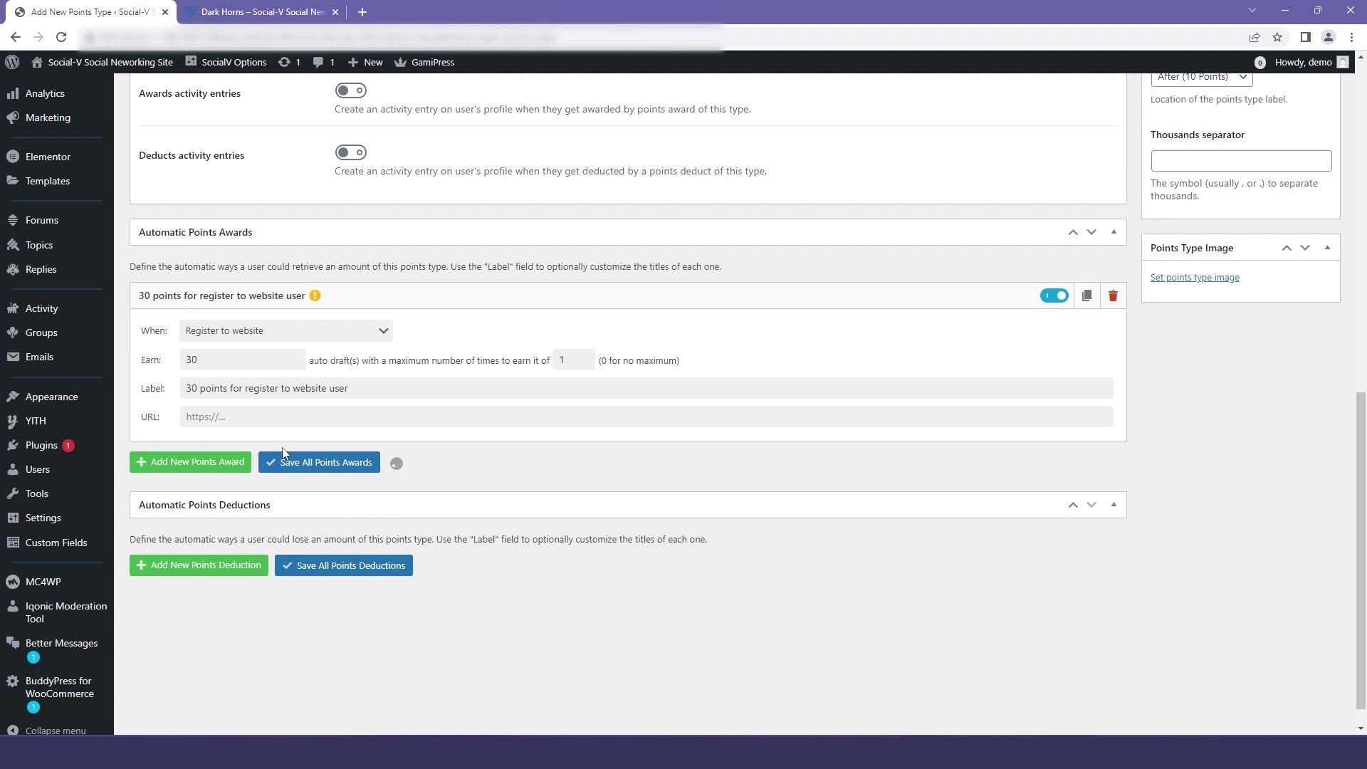
- Save a labelled 100-point award for accepting a friendship request
scroll(306, 441, "down", 1)
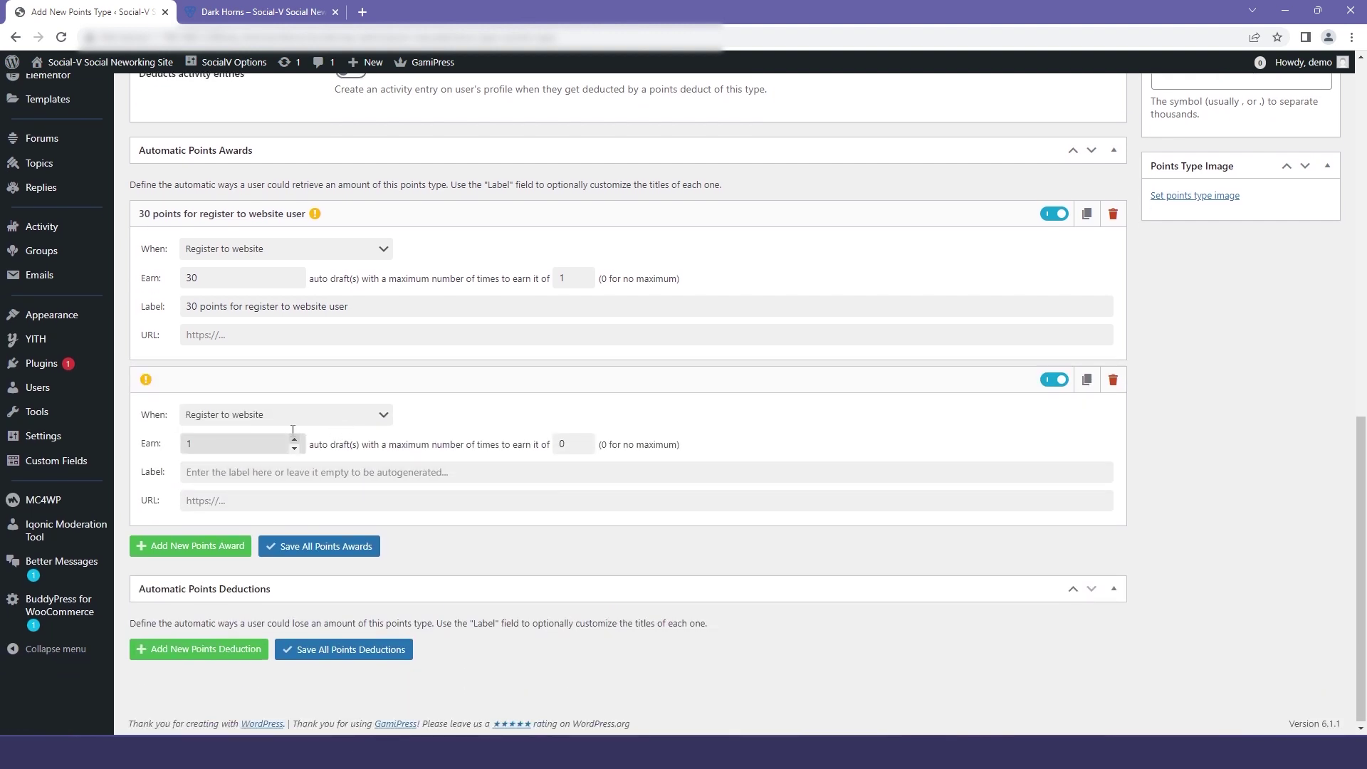
left_click(287, 423)
type("accept")
key("Return")
left_click(548, 415)
left_click(214, 443)
left_click(220, 472)
type("100 points for")
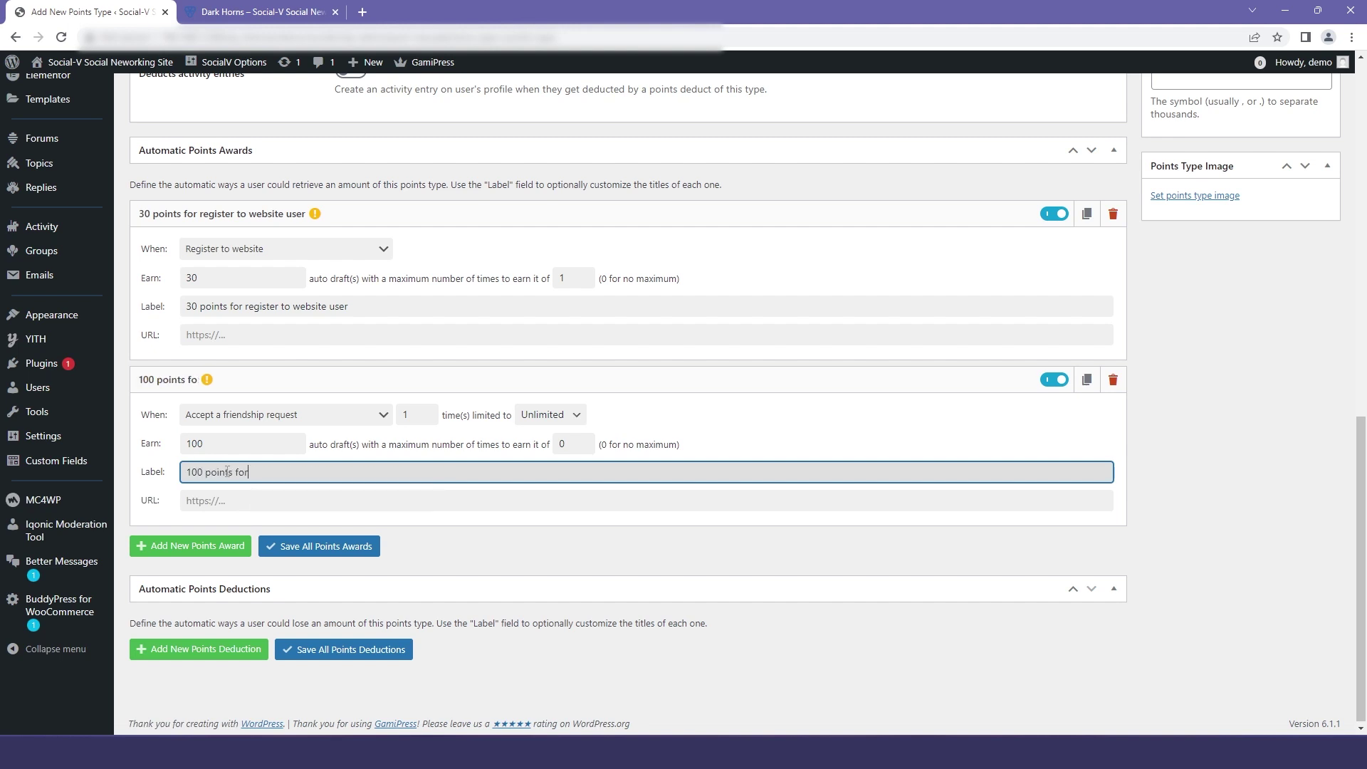
type(" accept frein")
key("BackSpace")
key("BackSpace")
key("BackSpace")
type("iends request")
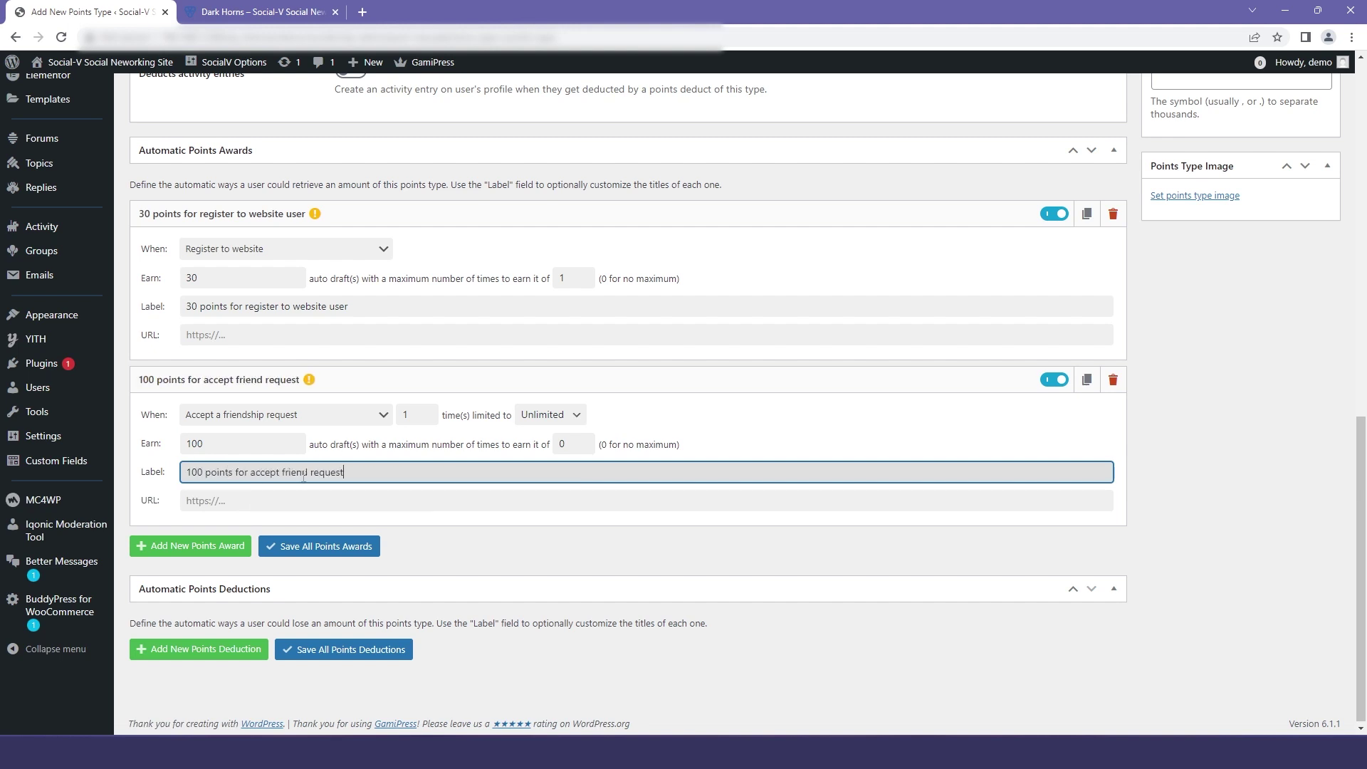
left_click(323, 547)
left_click(197, 647)
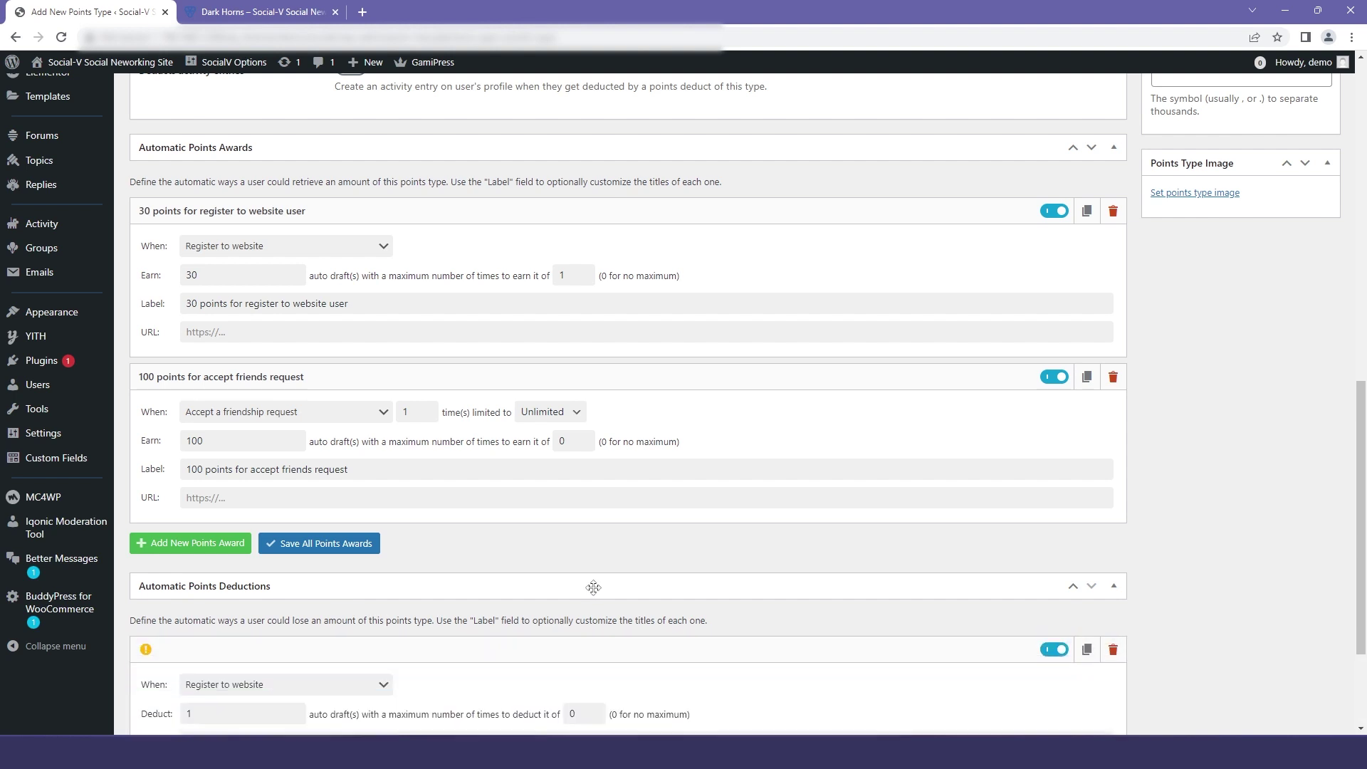
- Save a 50-point deduction for removing an activity post, labelled '50 points for remove activity post'
scroll(595, 498, "down", 2)
left_click(269, 515)
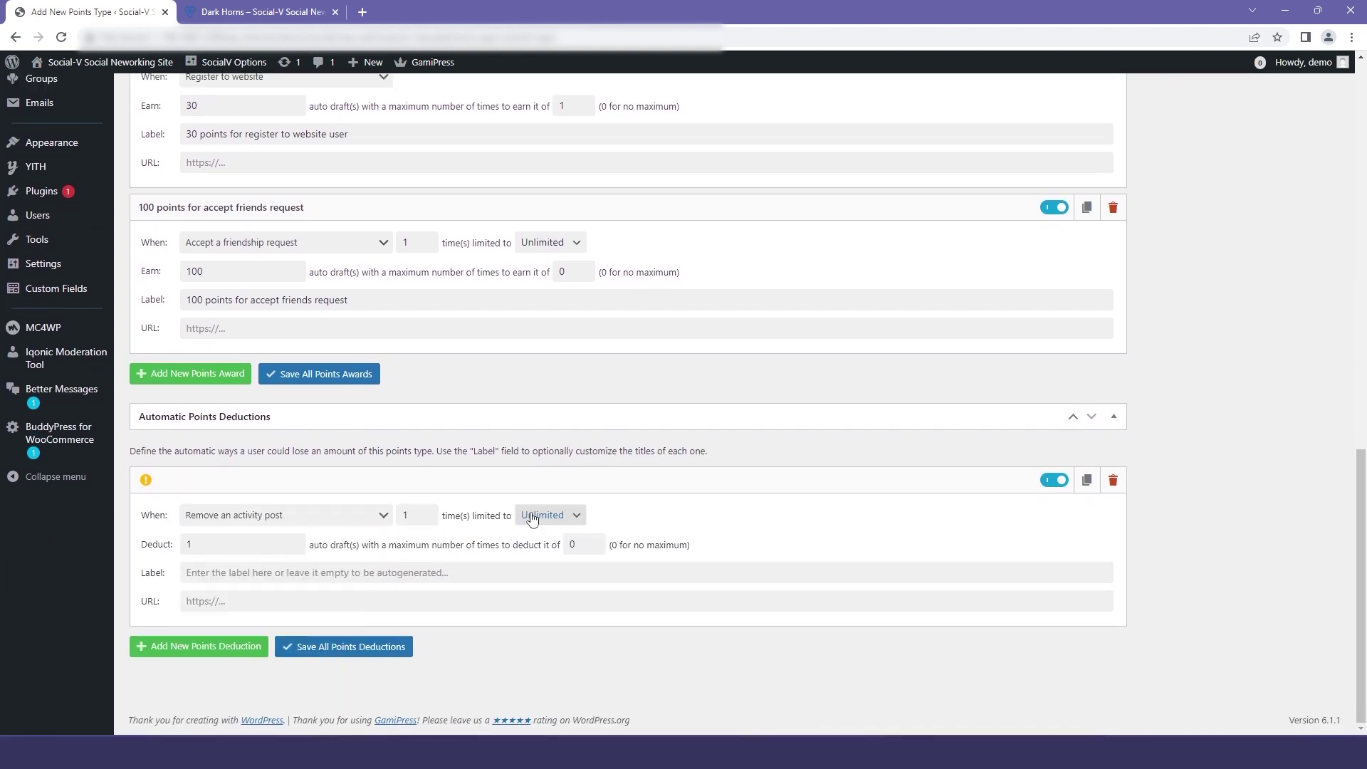
left_click(419, 515)
type("0")
double_click(213, 544)
type("50")
left_click(228, 573)
type("50 points for remove activity post")
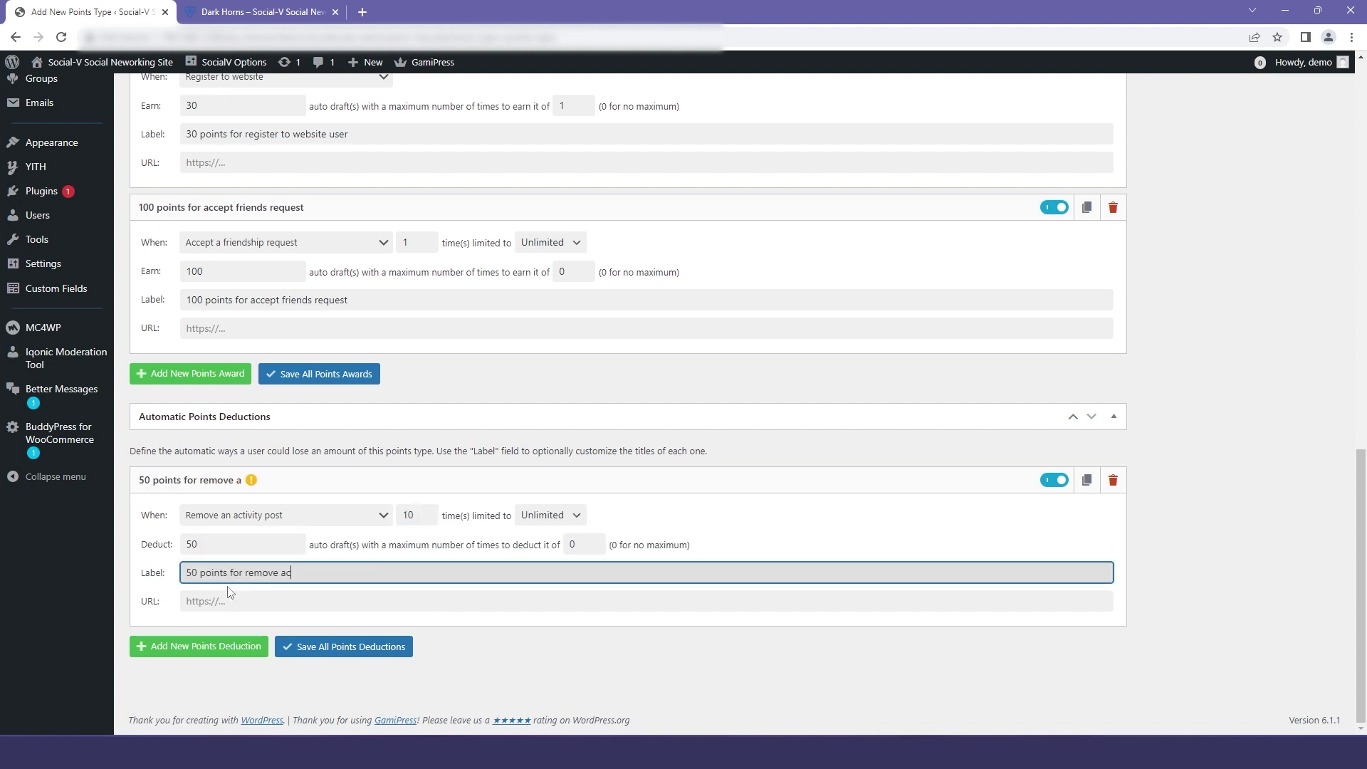
key("Return")
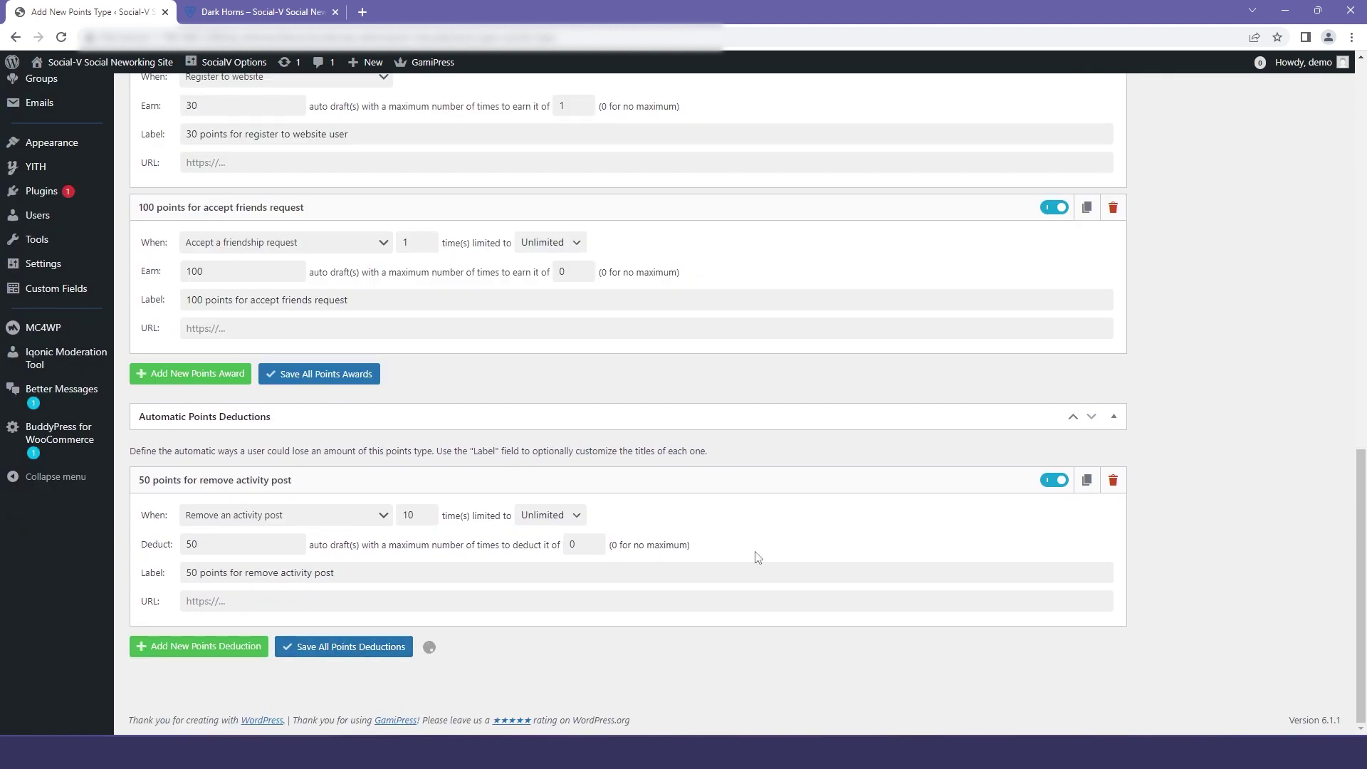
- Set the beer glasses picture from the Media Library as the points type image
scroll(996, 391, "up", 6)
left_click(1184, 426)
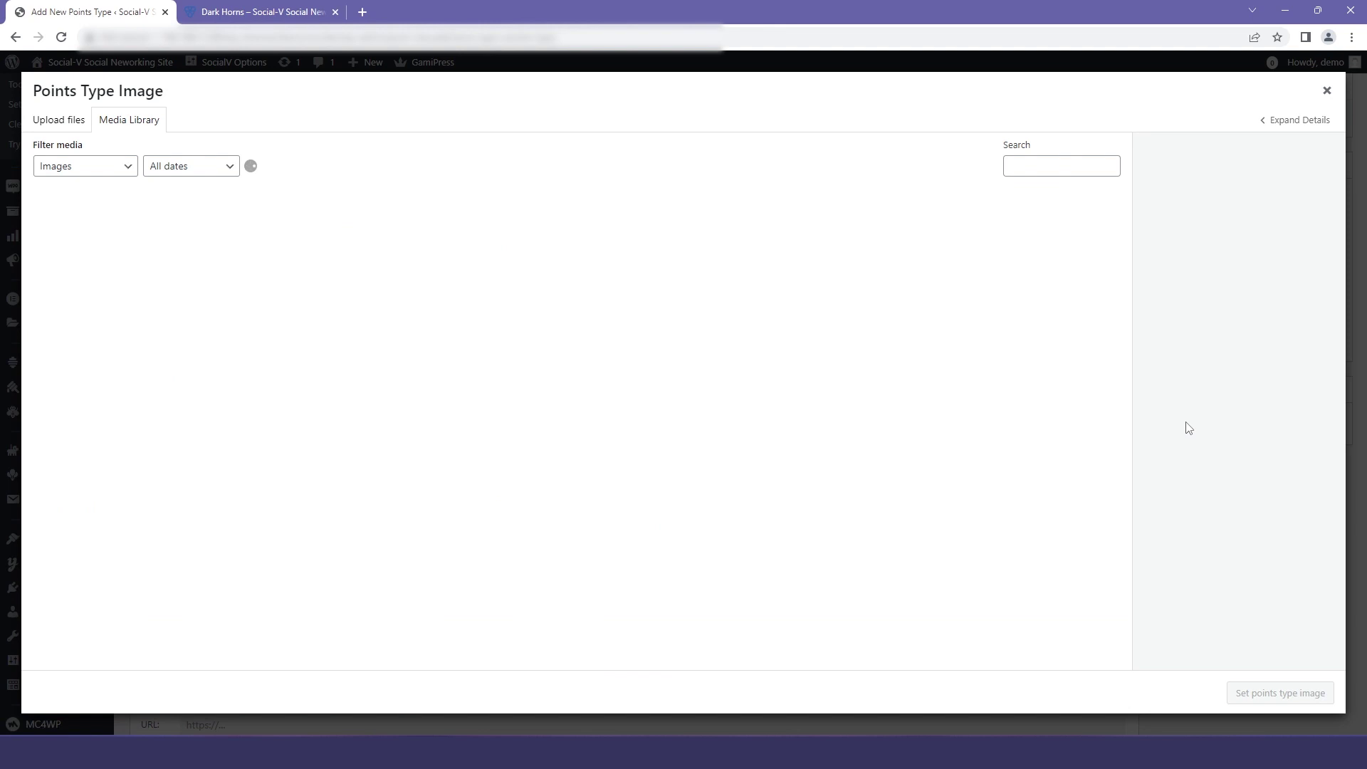
scroll(772, 543, "down", 5)
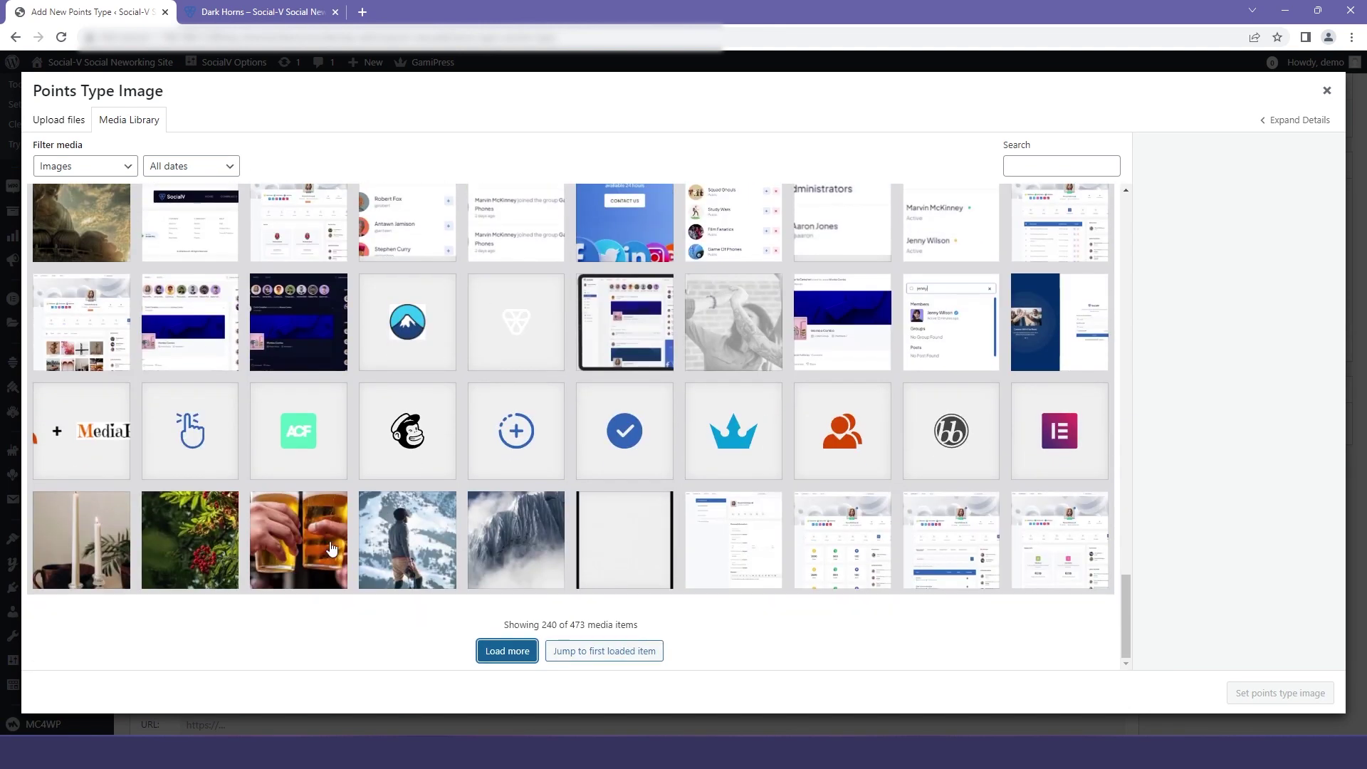
left_click(332, 549)
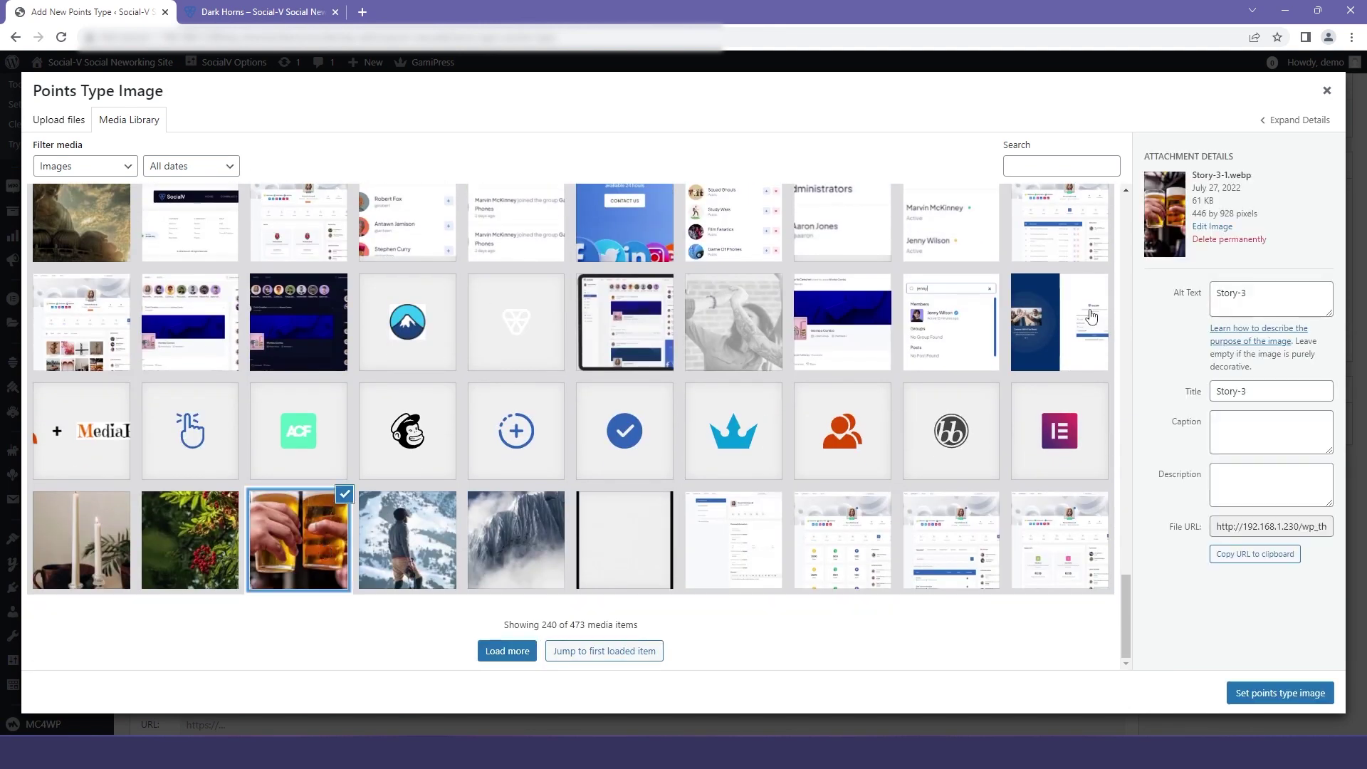
left_click(1253, 694)
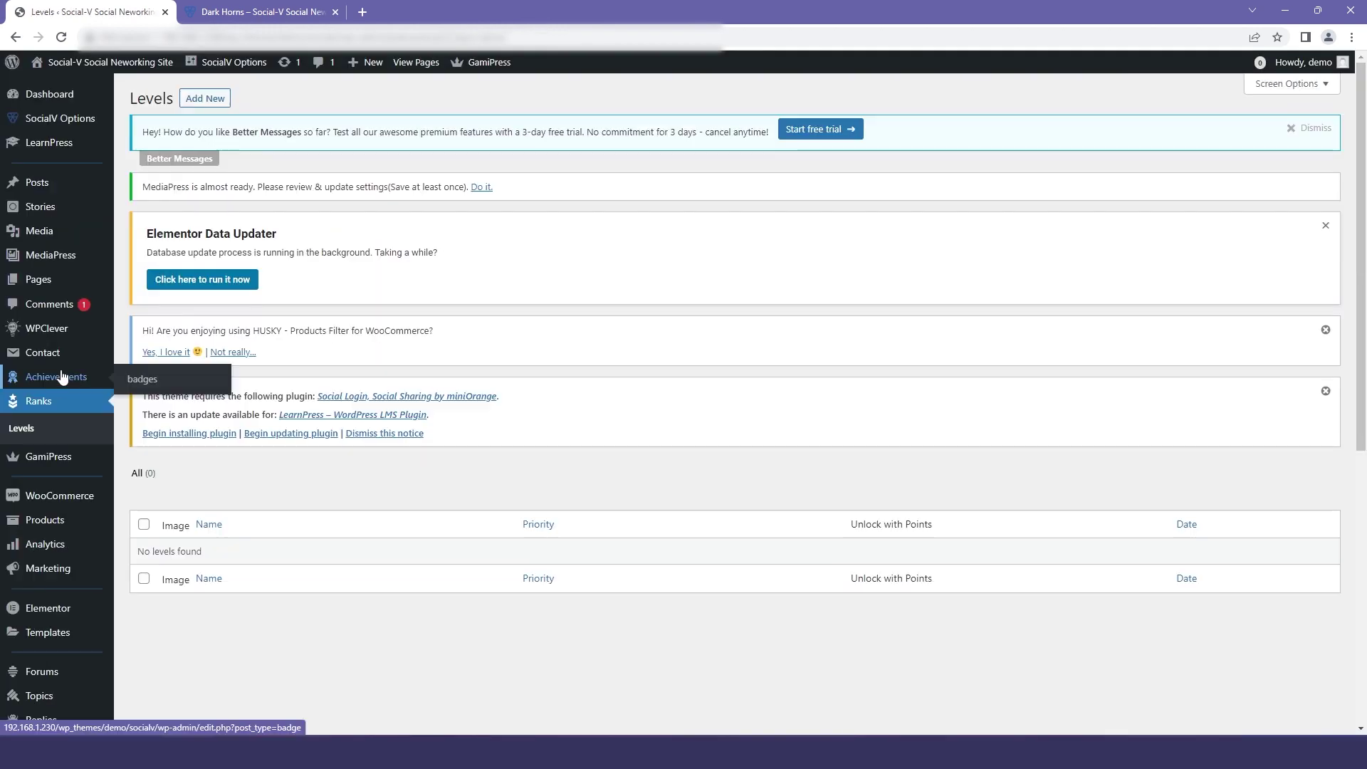
- Open the Dark Horns badge from the Badges list for editing
left_click(142, 379)
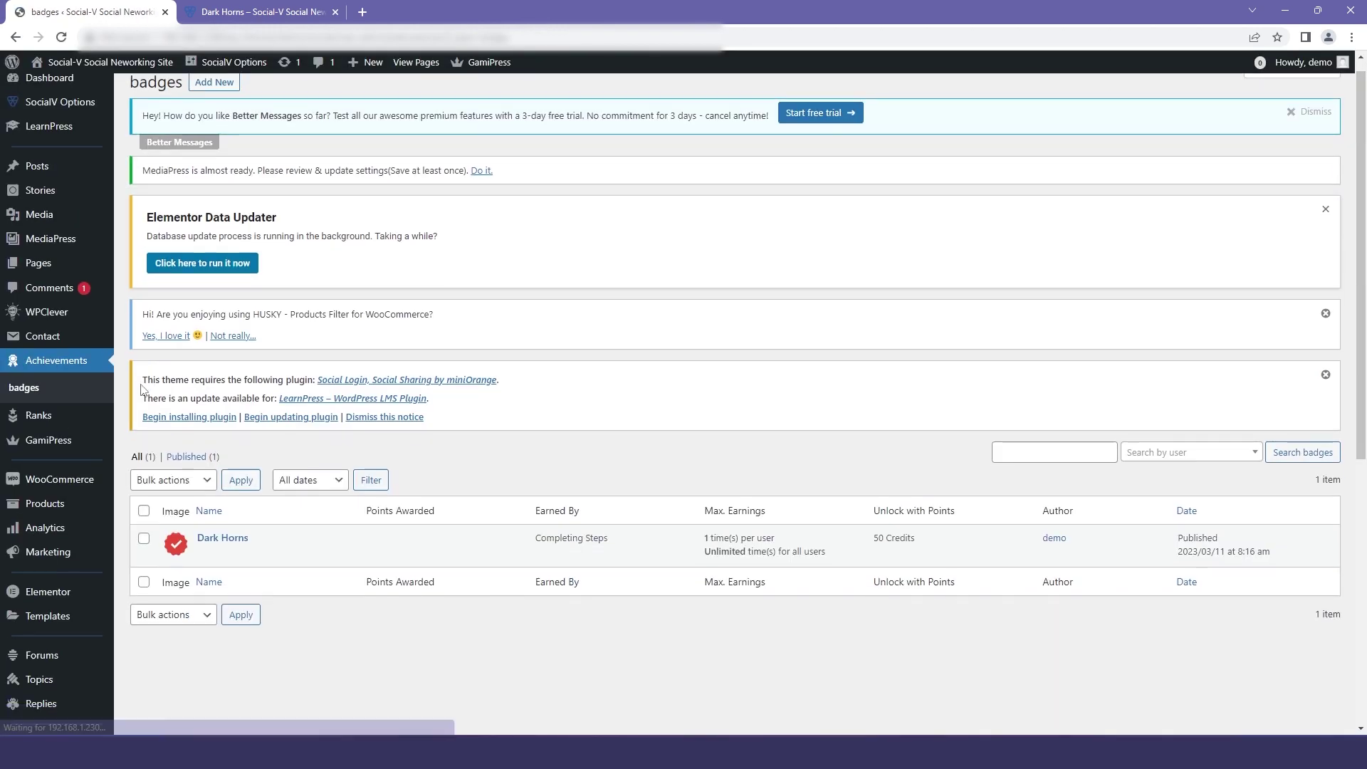
scroll(238, 207, "down", 5)
left_click(222, 130)
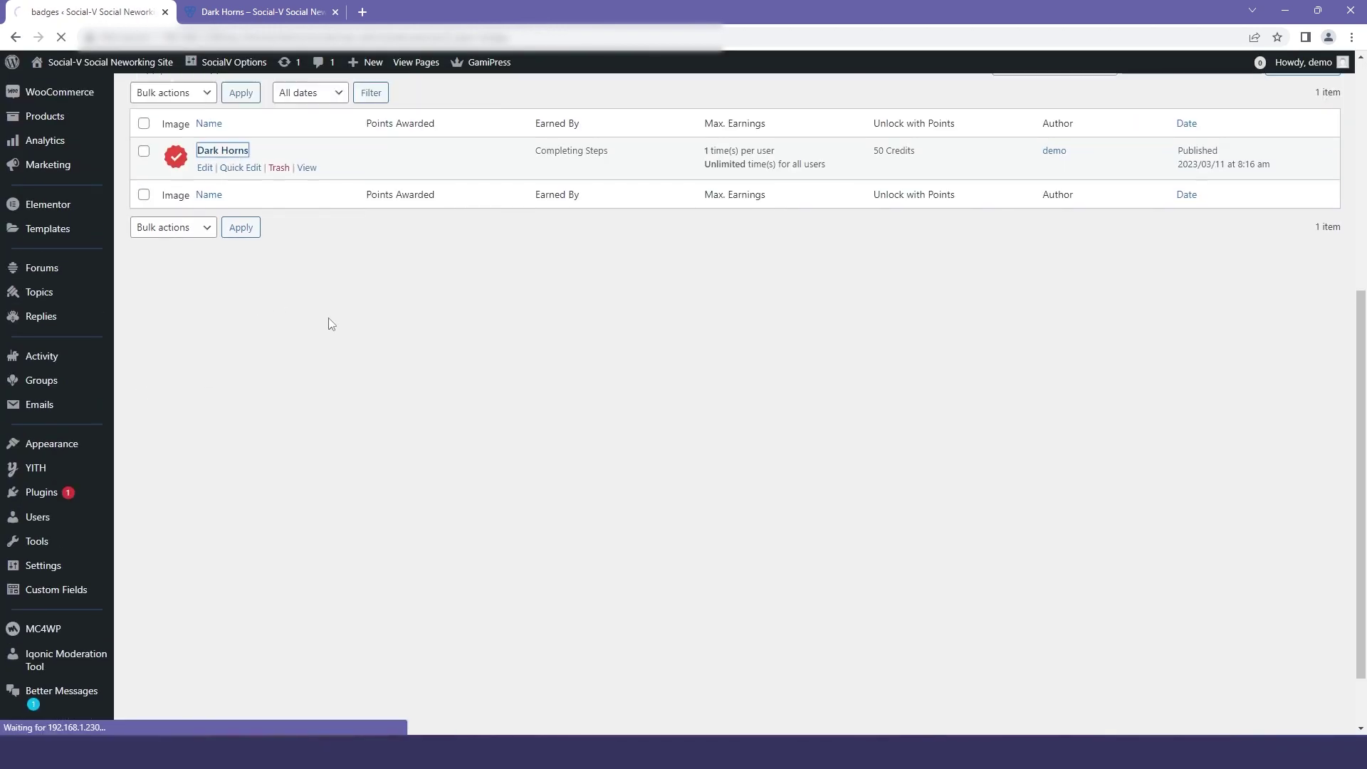
scroll(327, 318, "up", 3)
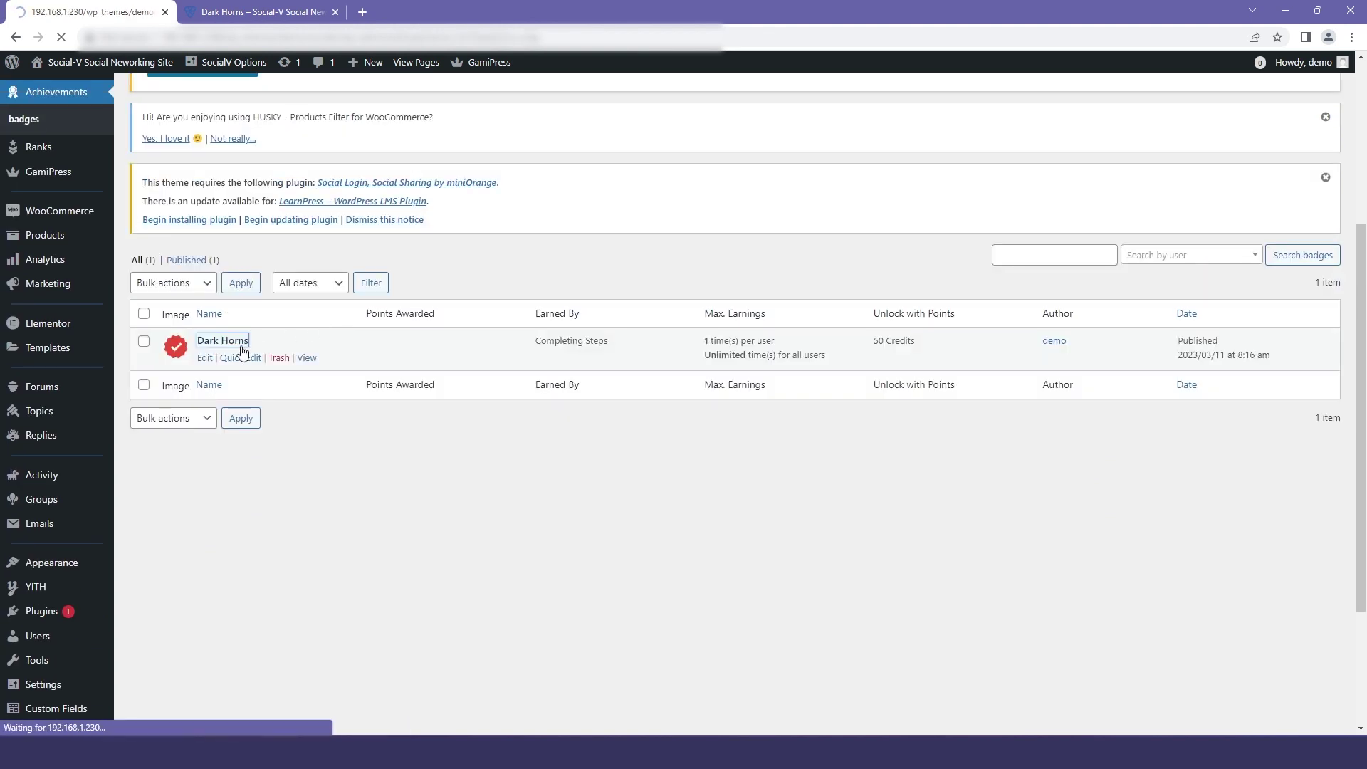
- Change Dark Horns' Points to Unlock type from Credits to coins and update the badge
scroll(363, 421, "down", 5)
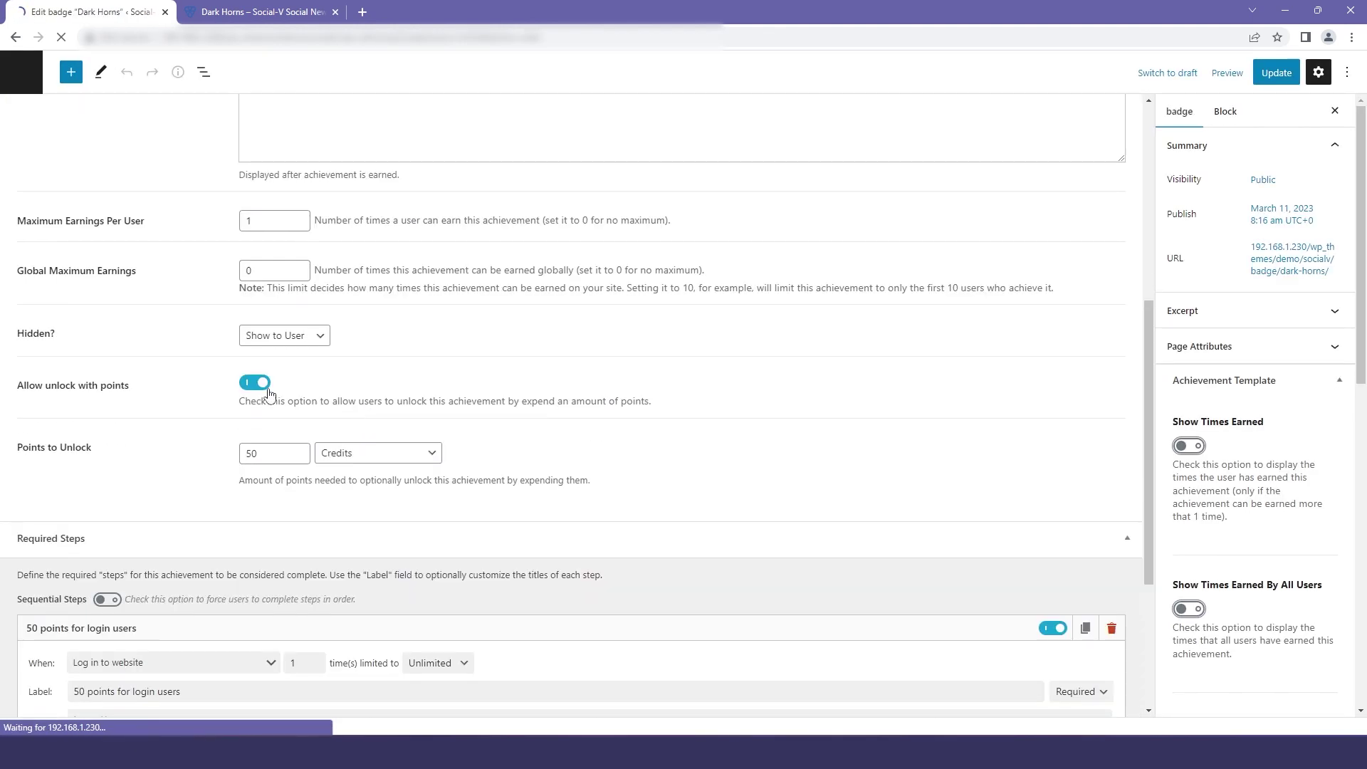
scroll(335, 470, "down", 4)
left_click(363, 311)
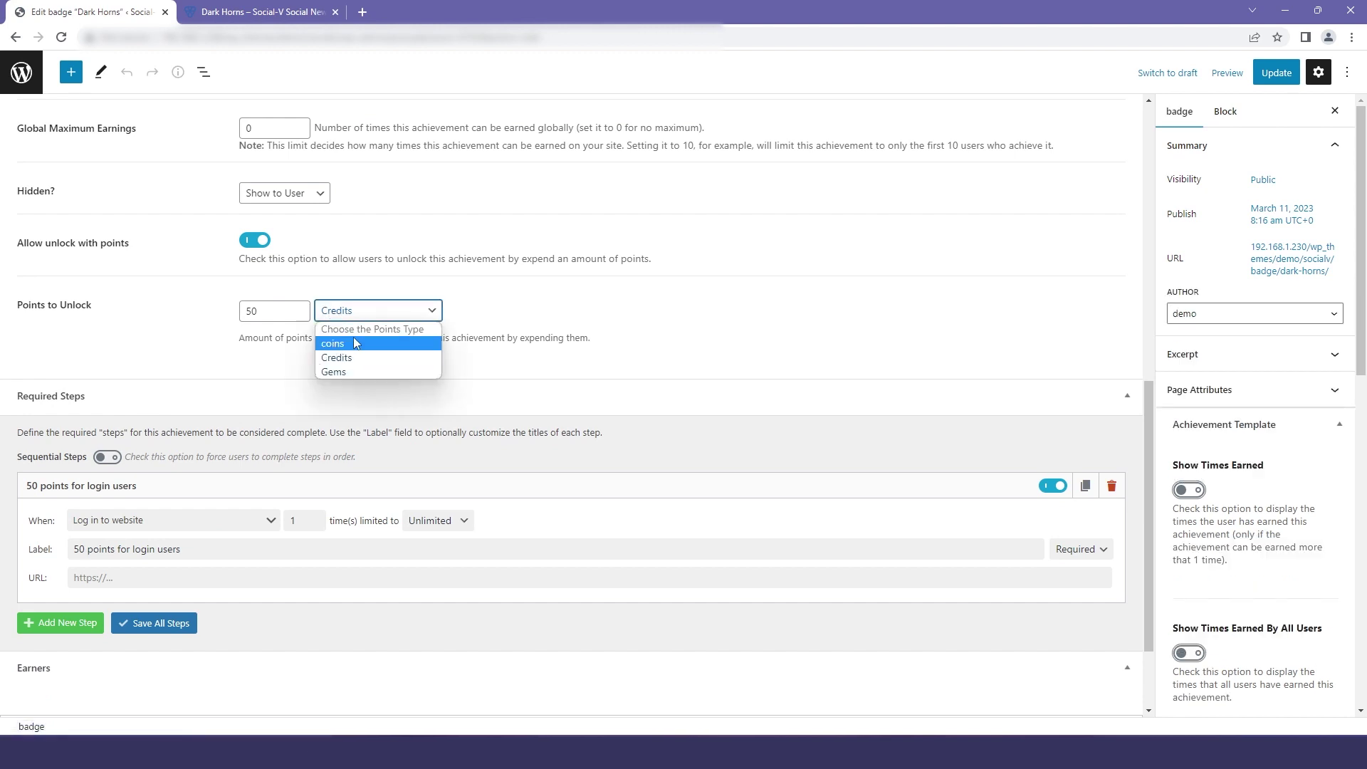
left_click(348, 344)
left_click(264, 313)
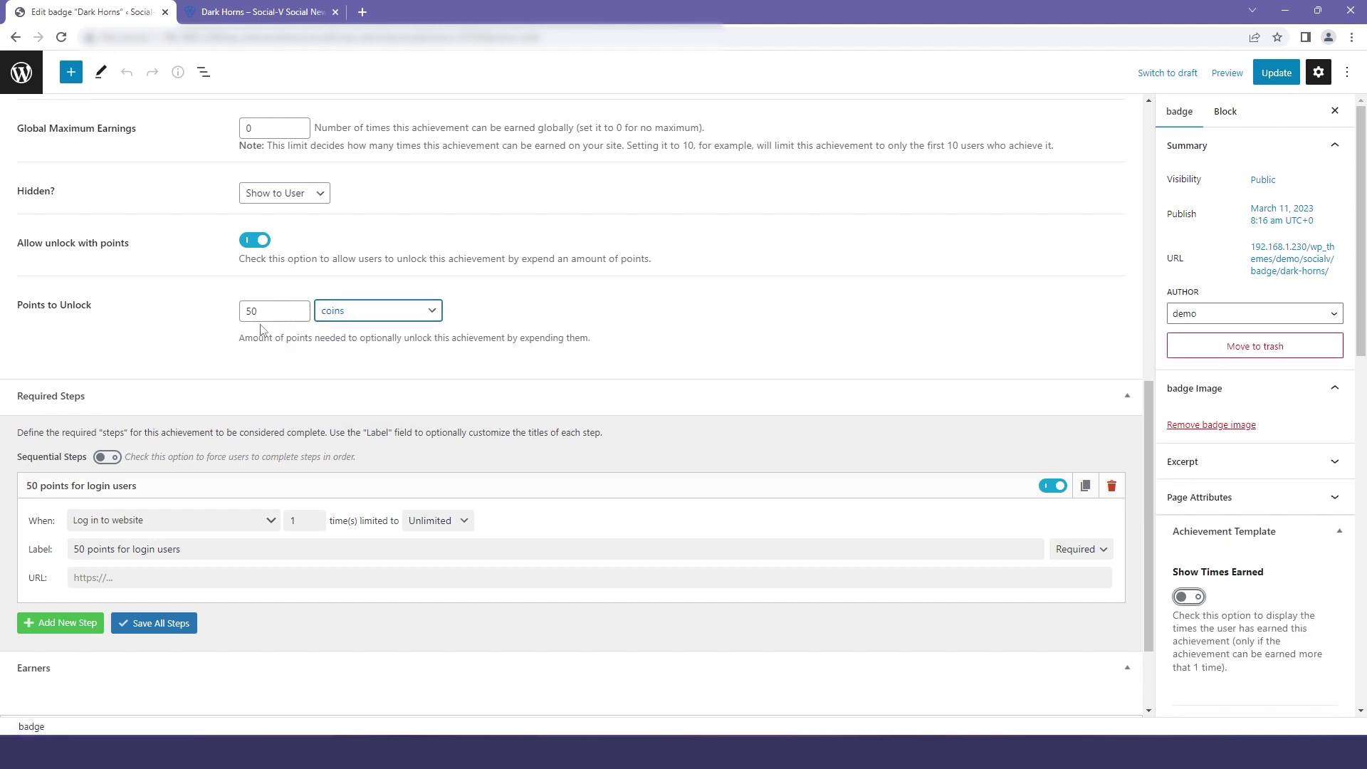
left_click(1257, 72)
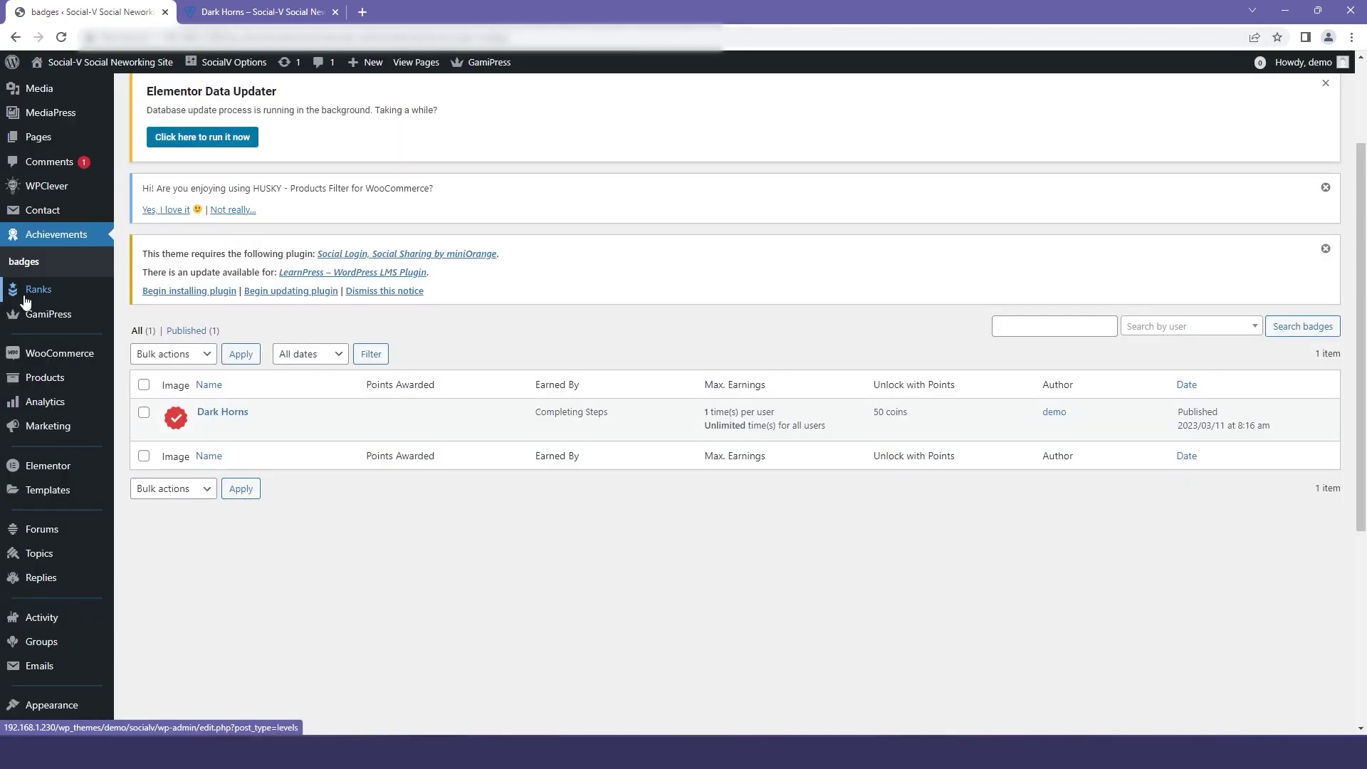
left_click(43, 294)
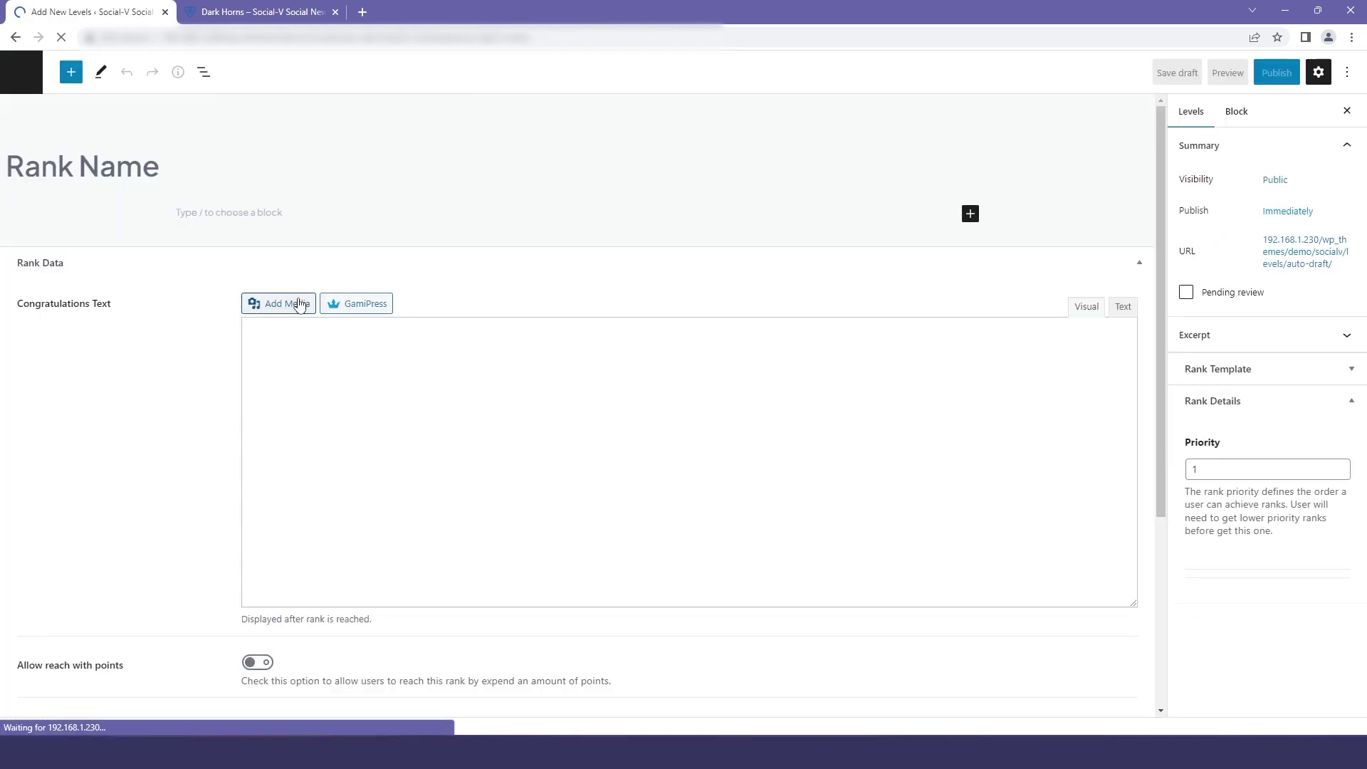
- Title the new level 'Silver Rank'
left_click(111, 154)
type("Silver Rank")
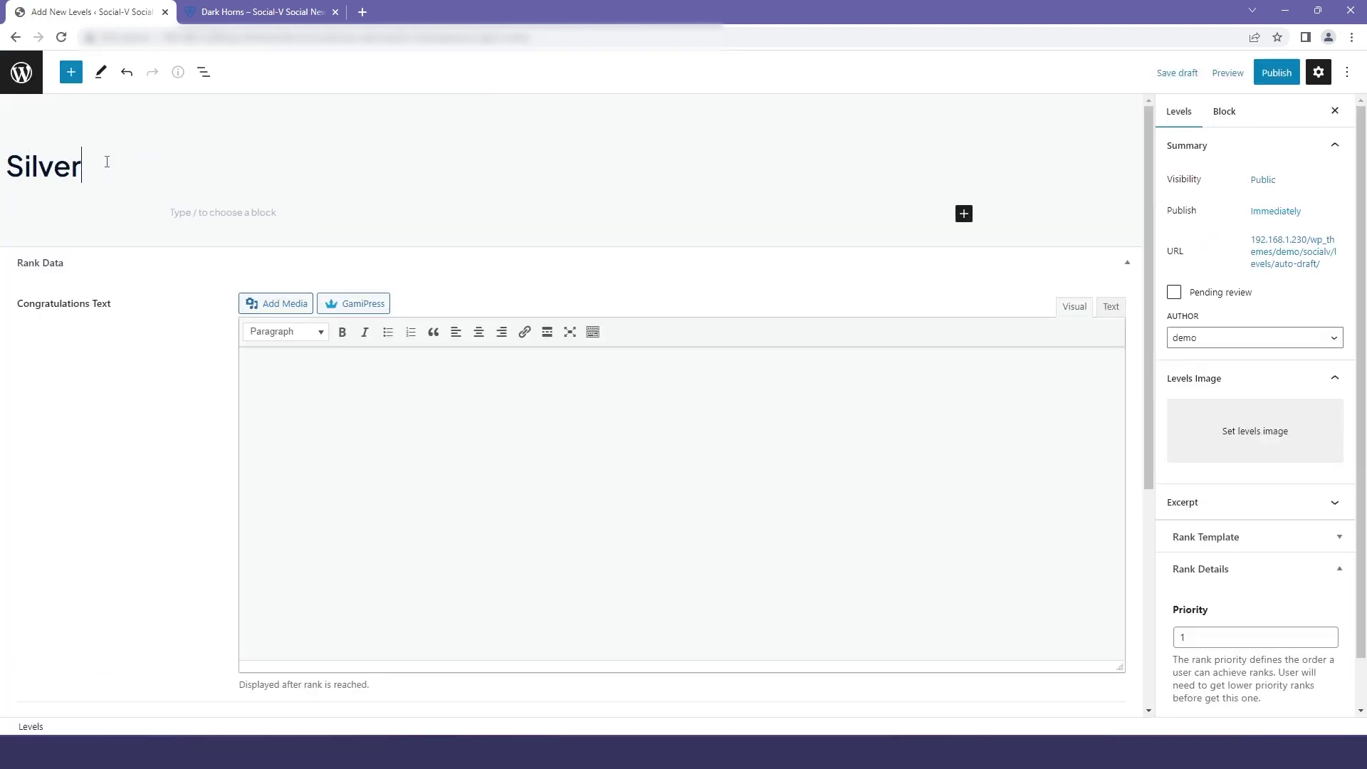
scroll(382, 440, "down", 4)
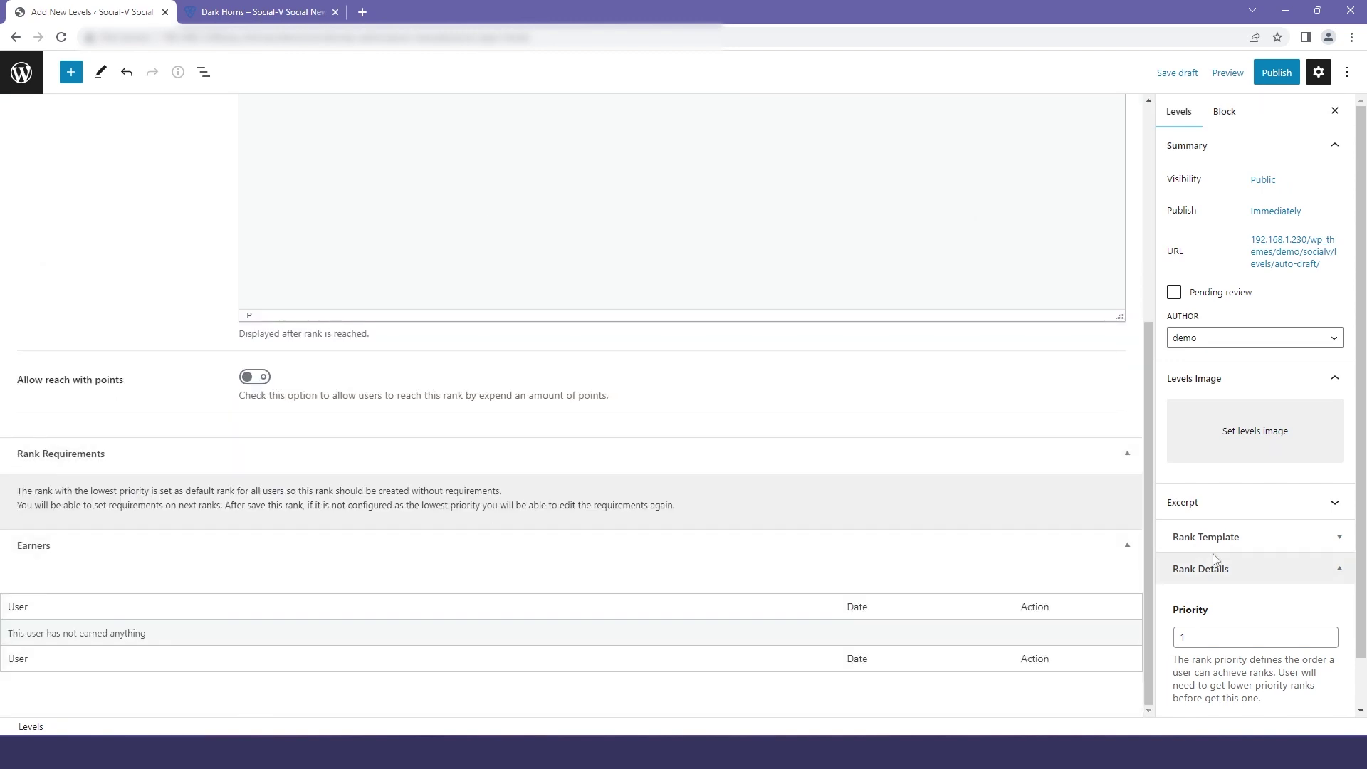
scroll(1250, 601, "down", 1)
scroll(823, 449, "up", 4)
- Set the rank 1 picture (1-1.png) as the level image and publish Silver Rank
left_click(1296, 392)
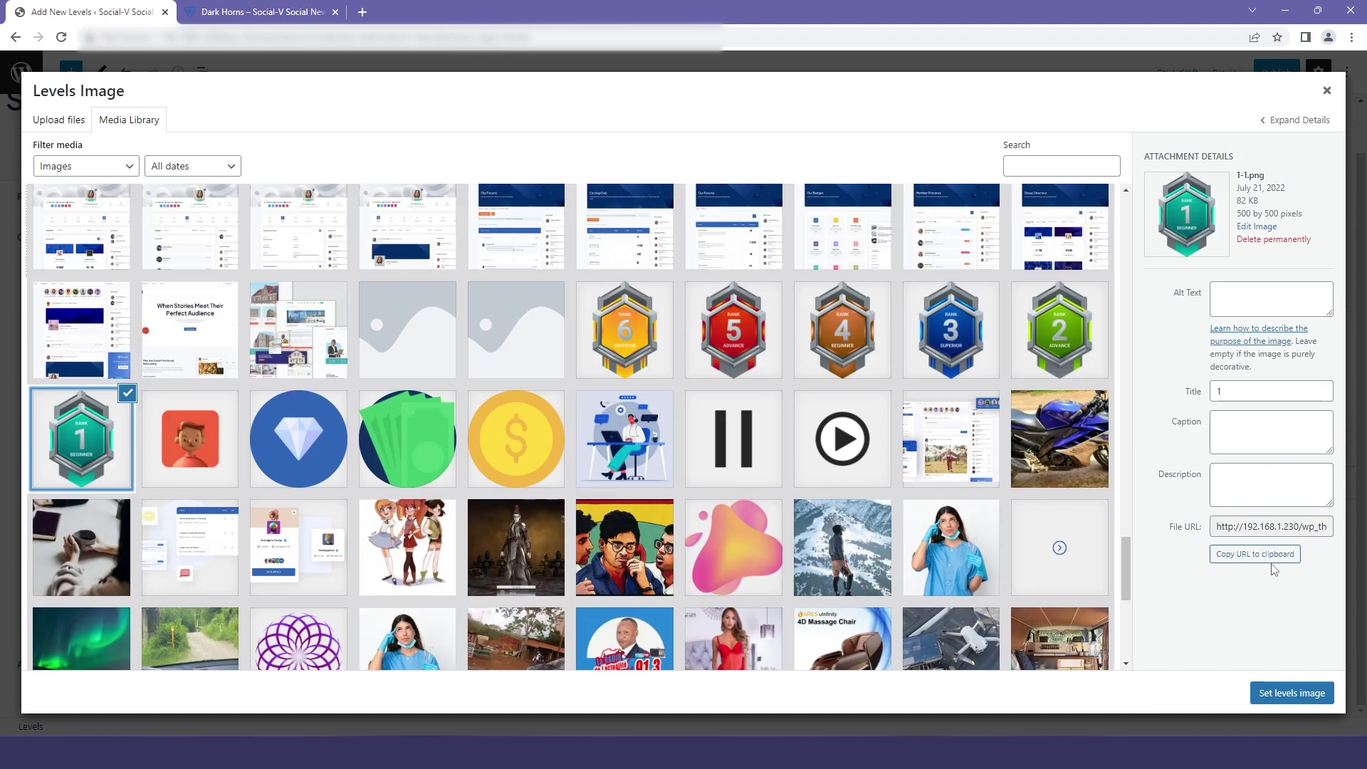
left_click(1293, 696)
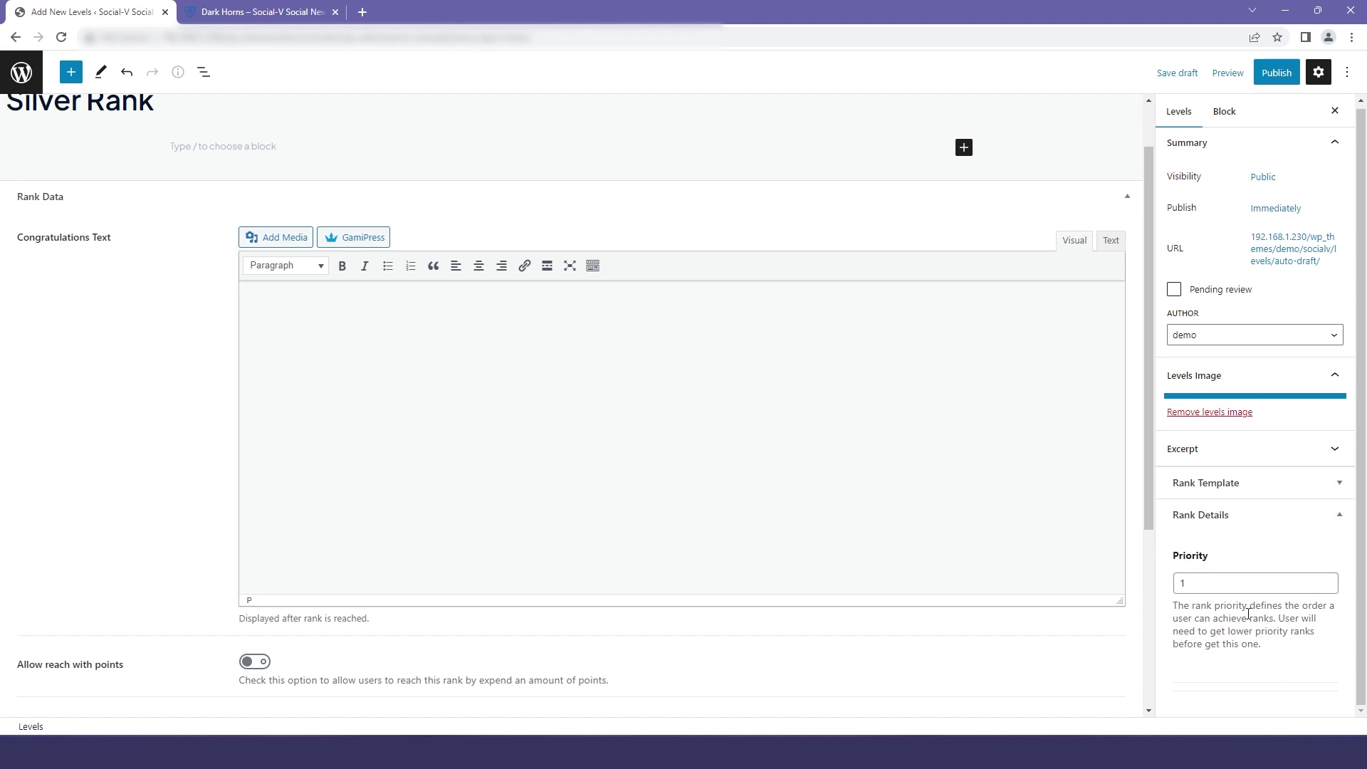
left_click(1277, 73)
left_click(1218, 73)
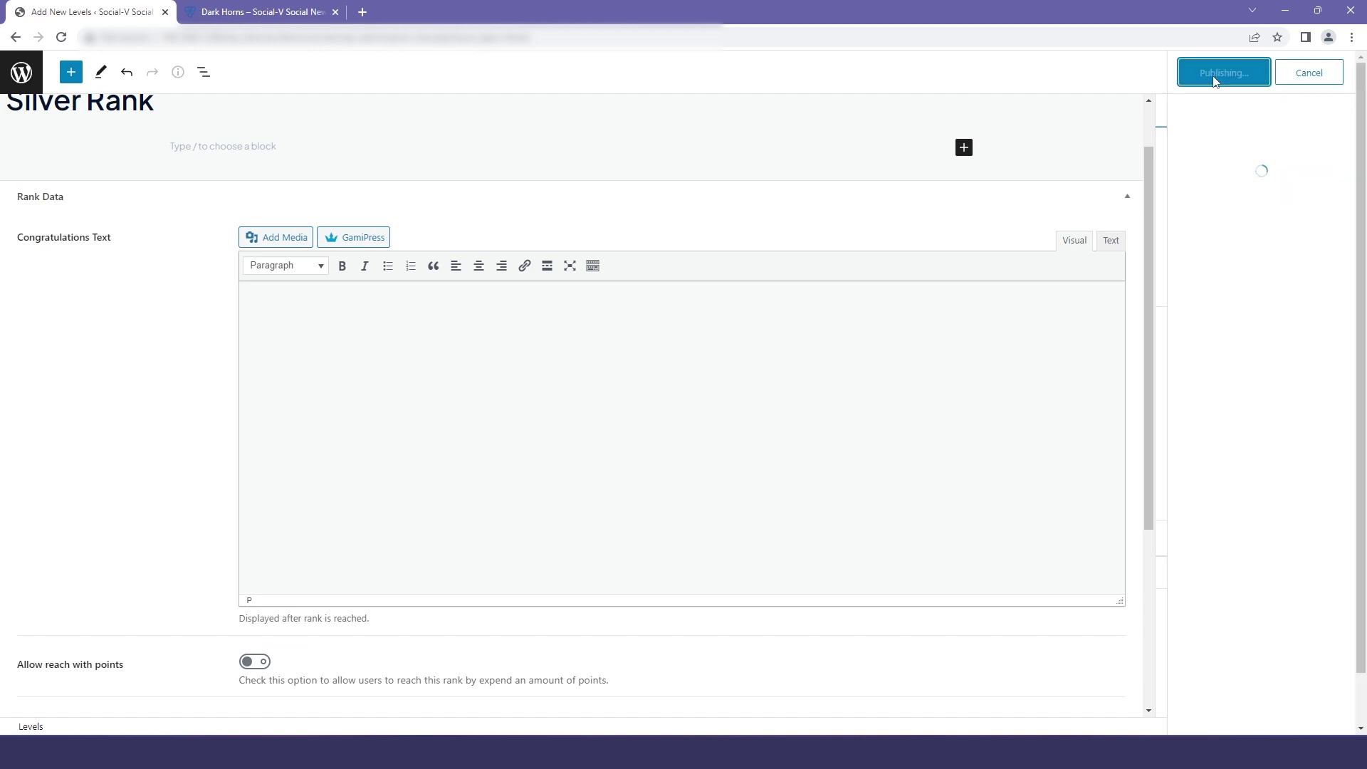
left_click(1151, 598)
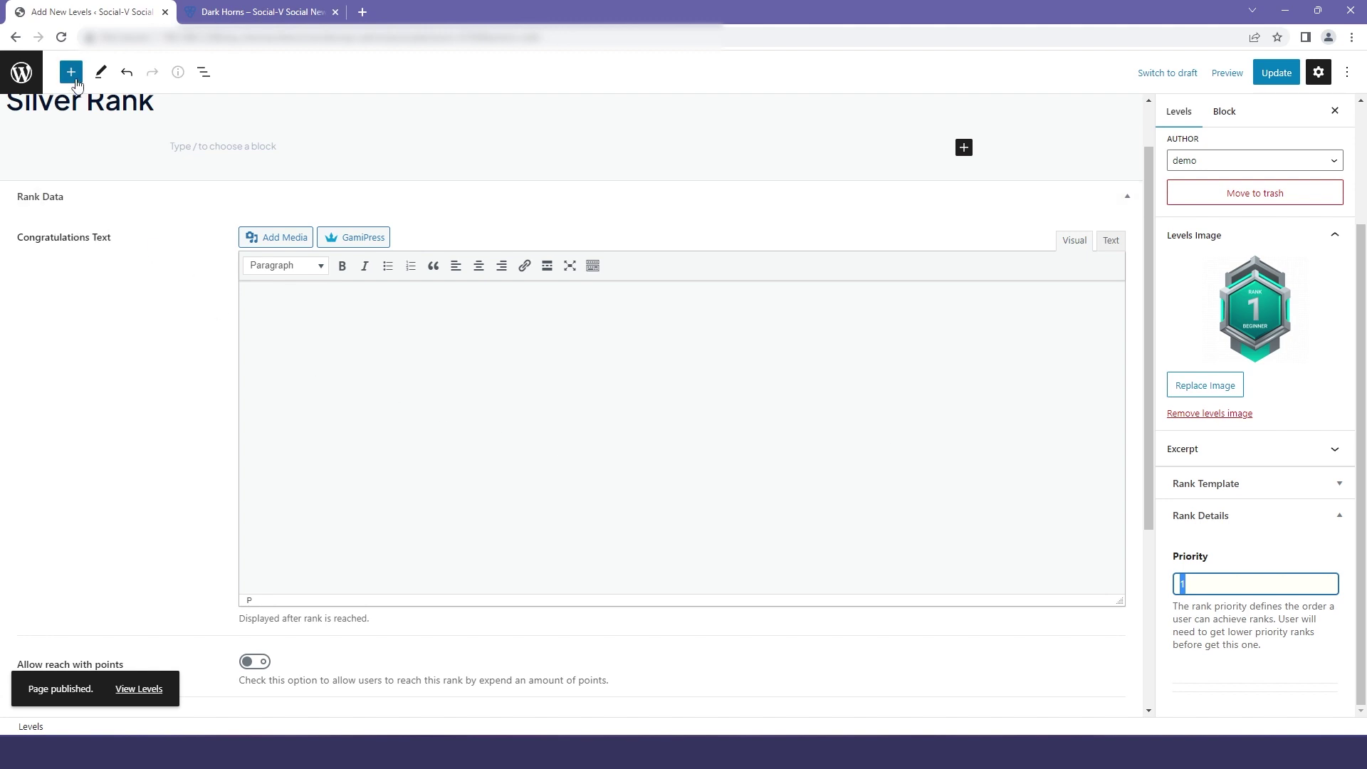
left_click(13, 83)
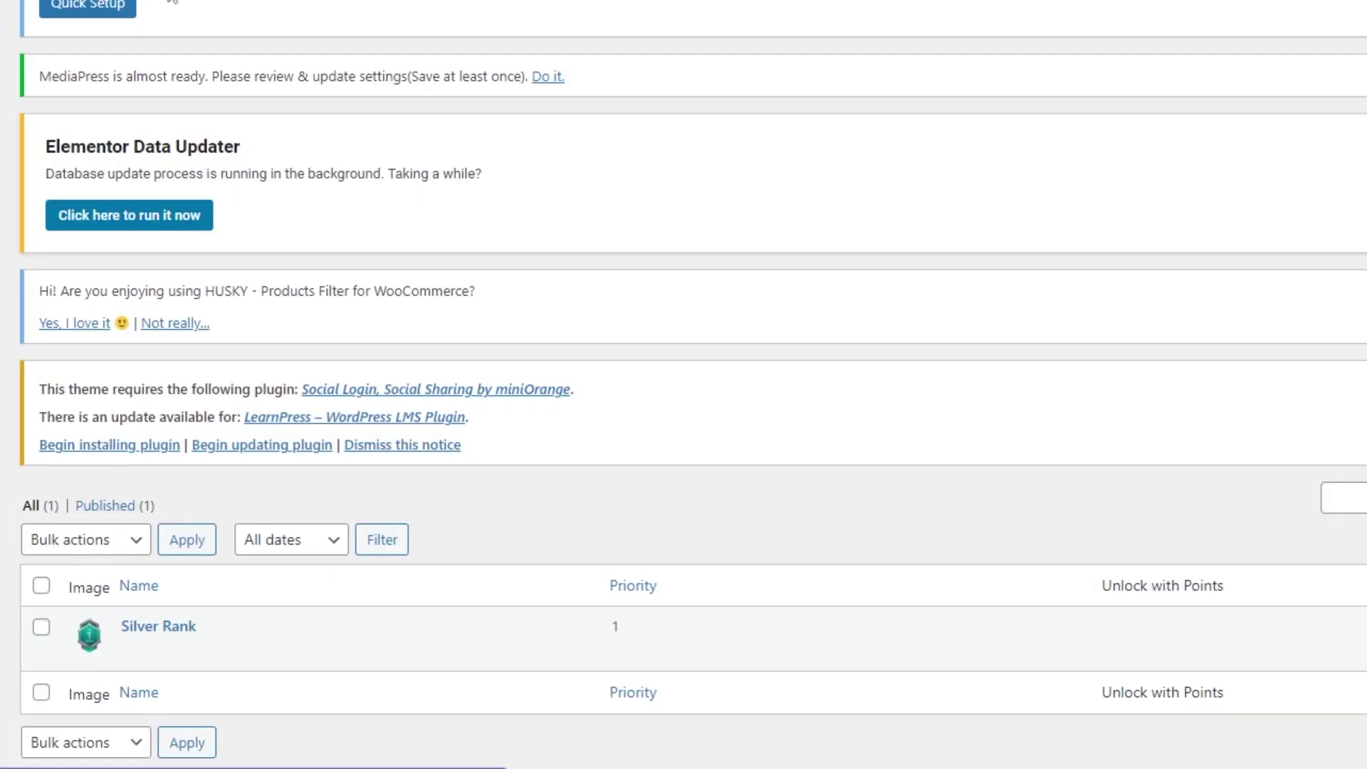
mouse_move(1254, 629)
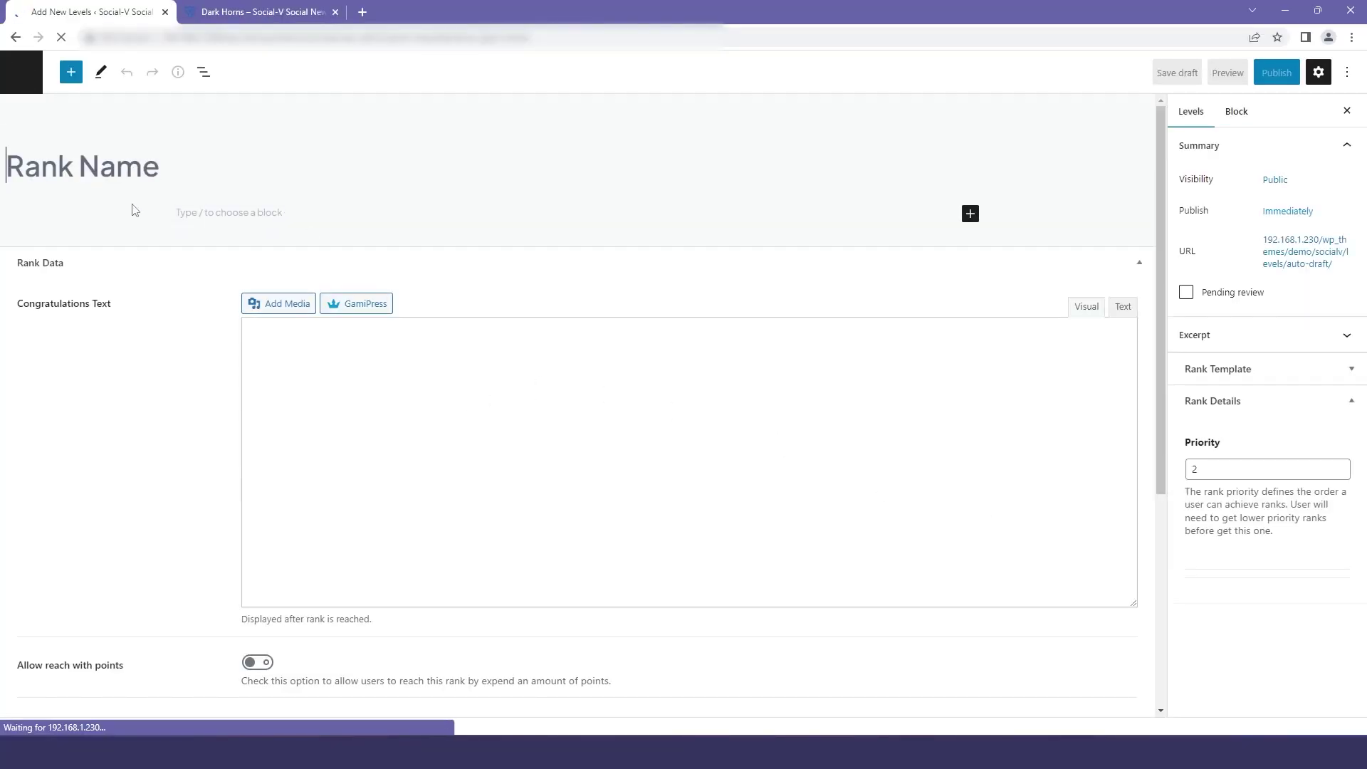
- Title the new level 'Gold Rank' and set its priority to 2
type("Gold Rank")
scroll(802, 351, "down", 2)
left_click(1237, 632)
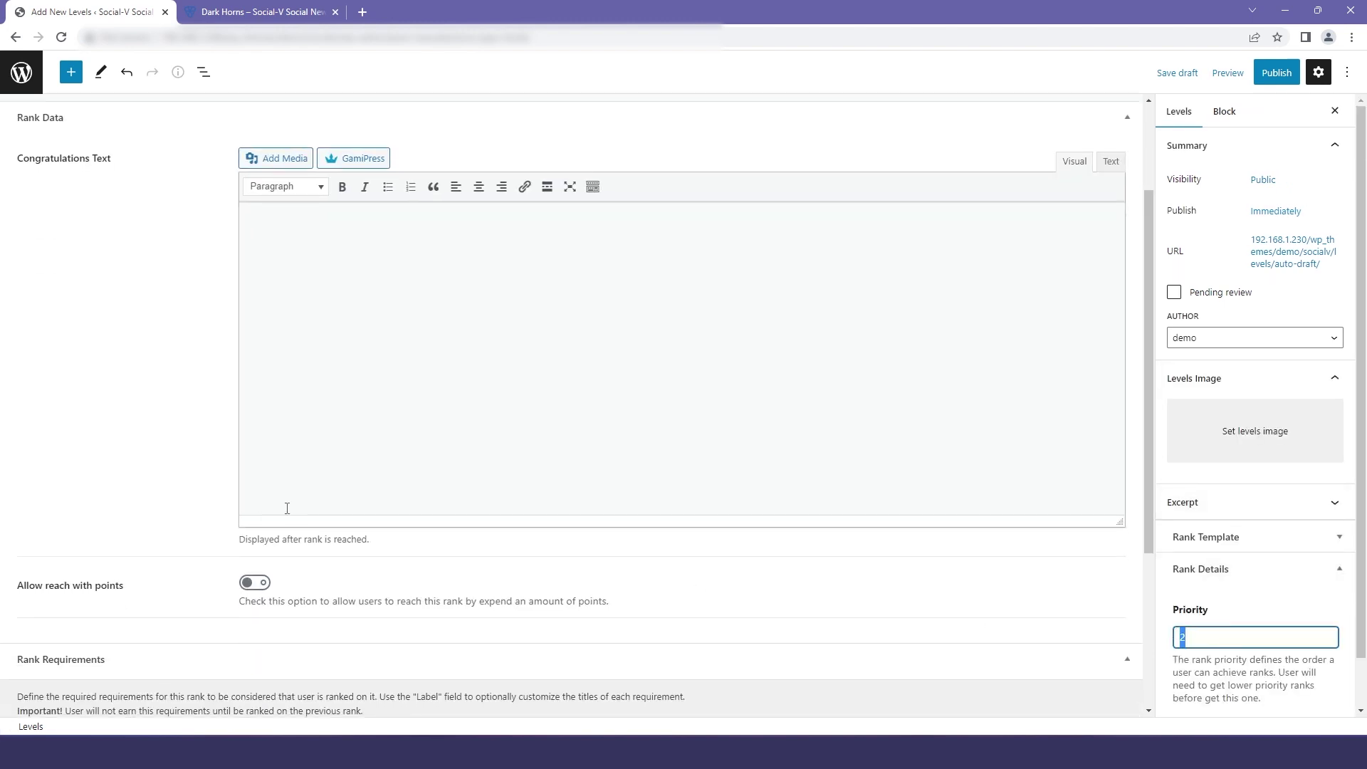
scroll(289, 504, "down", 4)
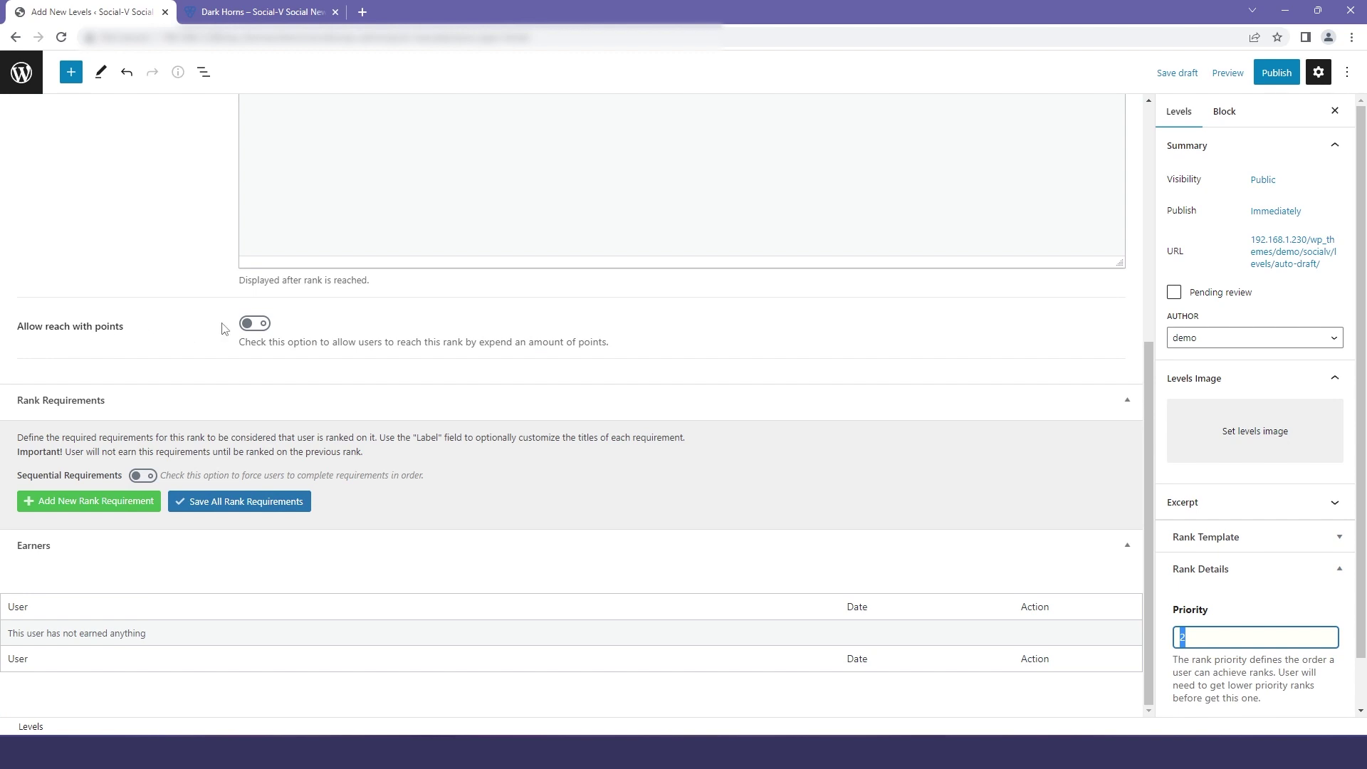
- Add a rank requirement that allows reaching Gold Rank with 50 coins
left_click(47, 507)
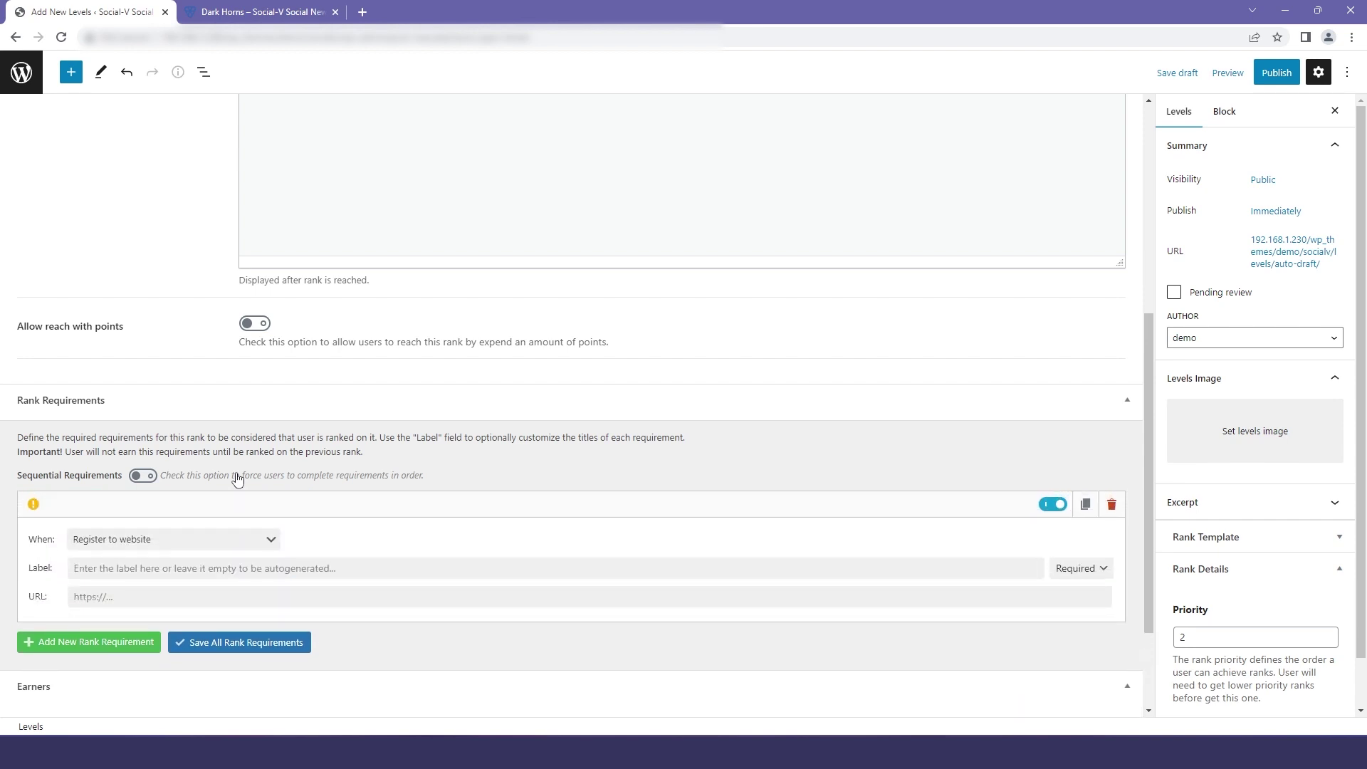
left_click(254, 323)
left_click(214, 395)
type("5")
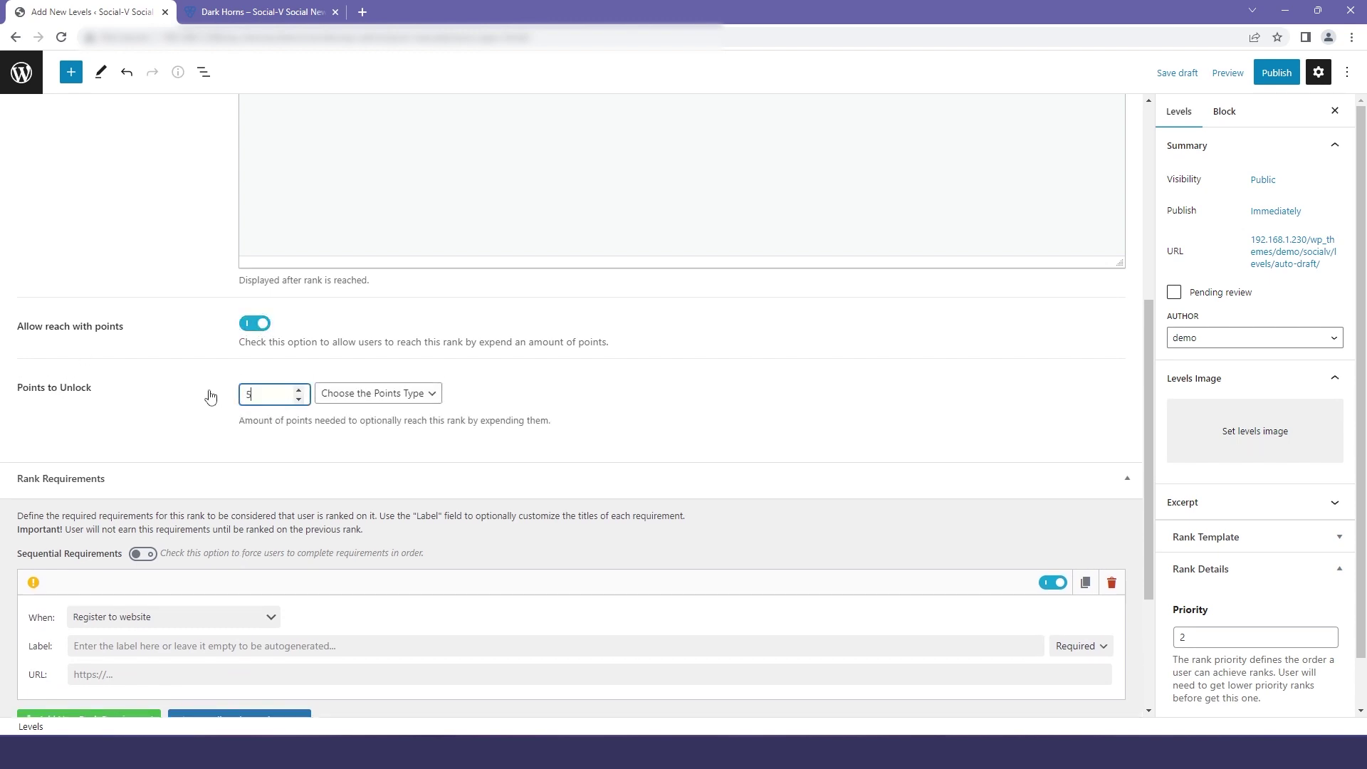
type("0")
left_click(378, 393)
left_click(334, 440)
- Publish the Gold Rank level and return to the Levels list
left_click(1276, 72)
scroll(200, 545, "down", 1)
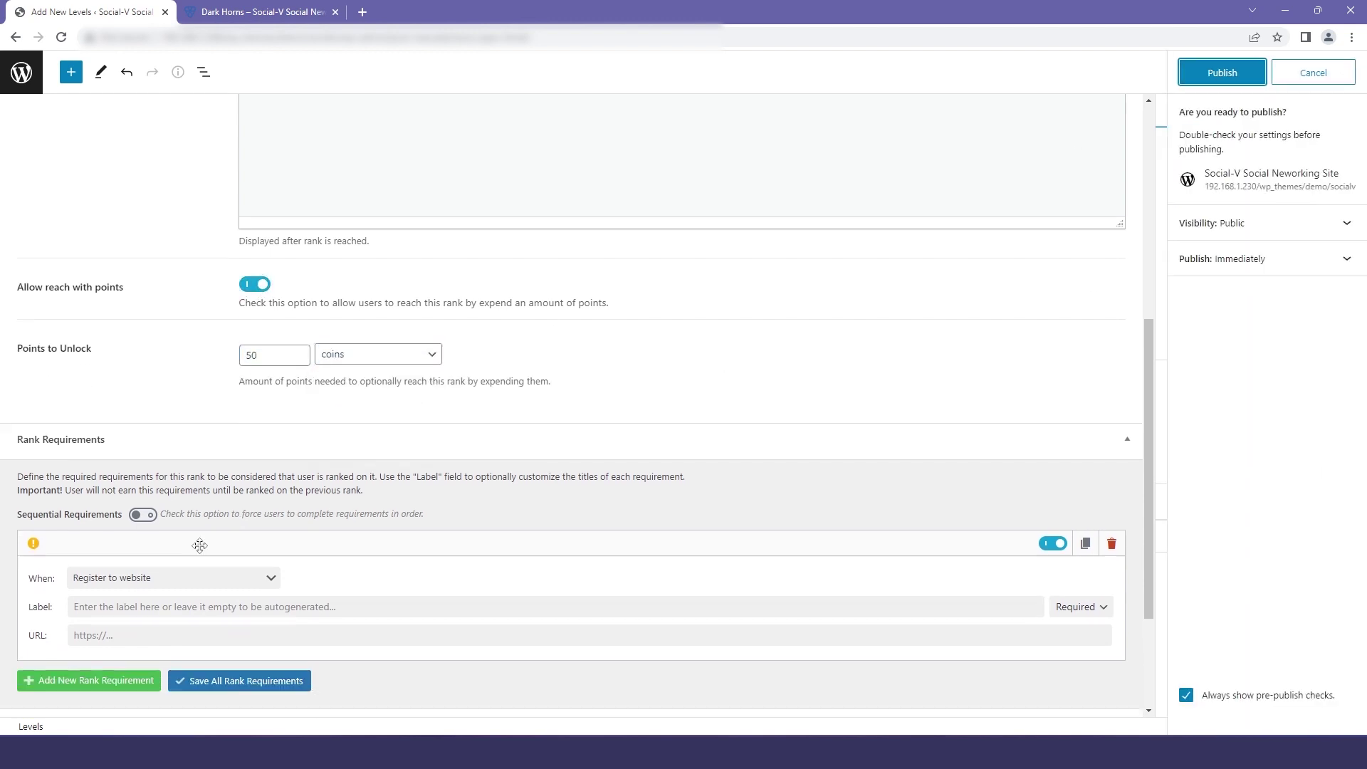
scroll(200, 546, "up", 6)
left_click(1230, 71)
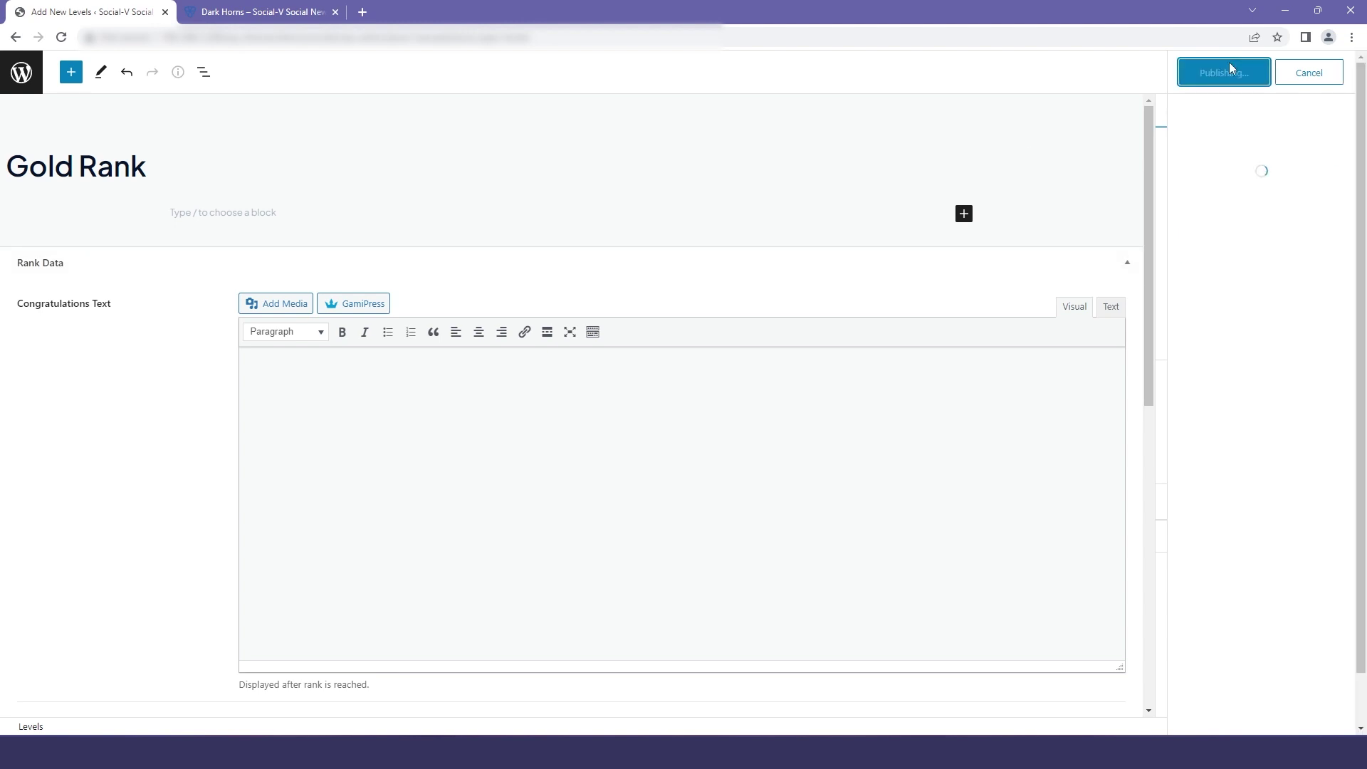
left_click(12, 84)
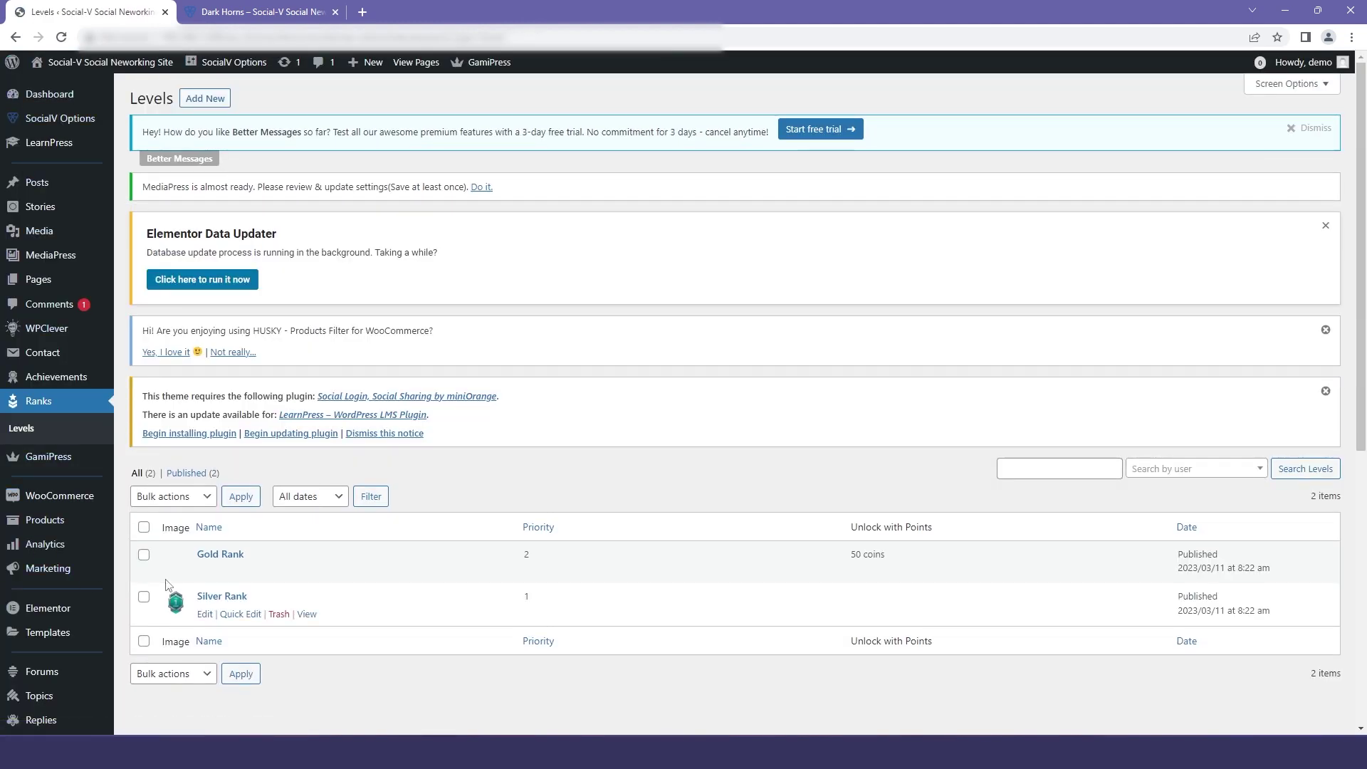
- Filter the Levels list to published levels and open Gold Rank for editing
scroll(213, 499, "down", 2)
scroll(220, 473, "up", 1)
left_click(214, 403)
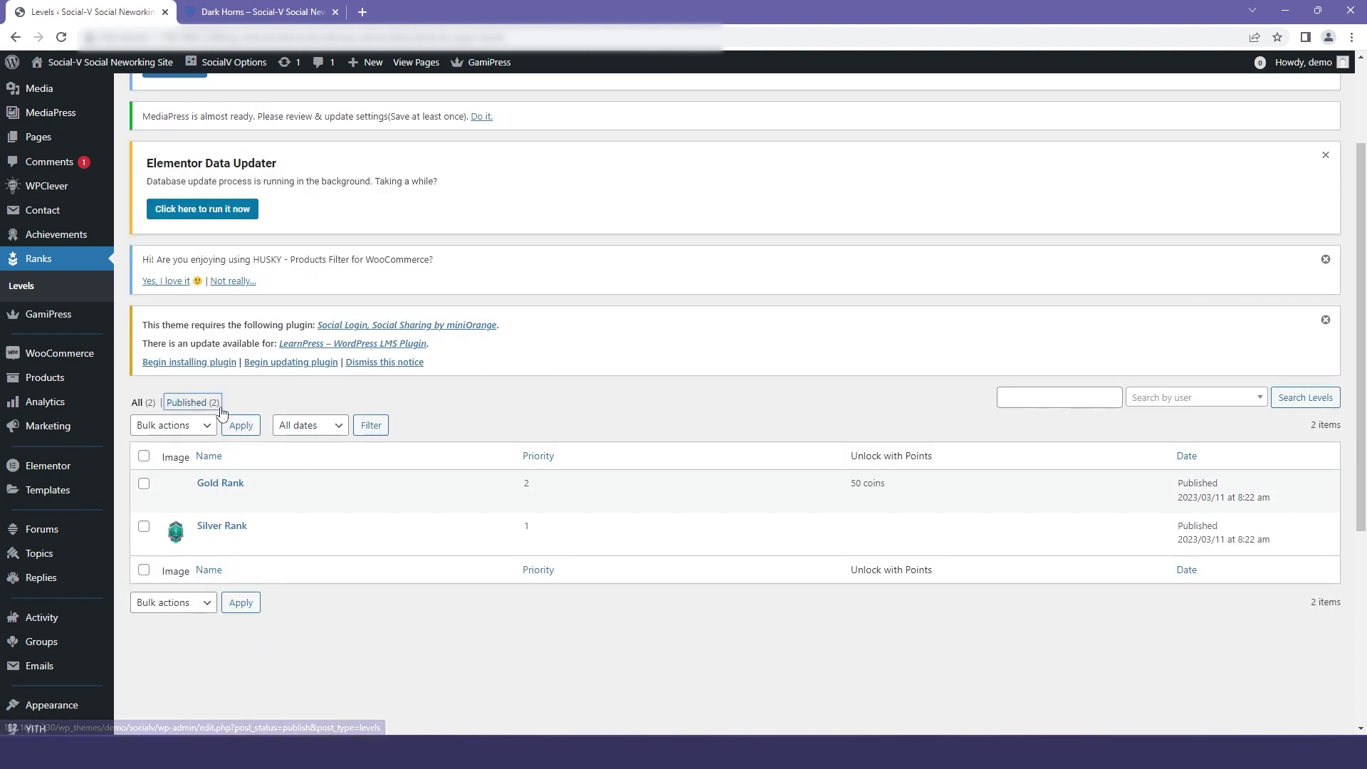
left_click(218, 484)
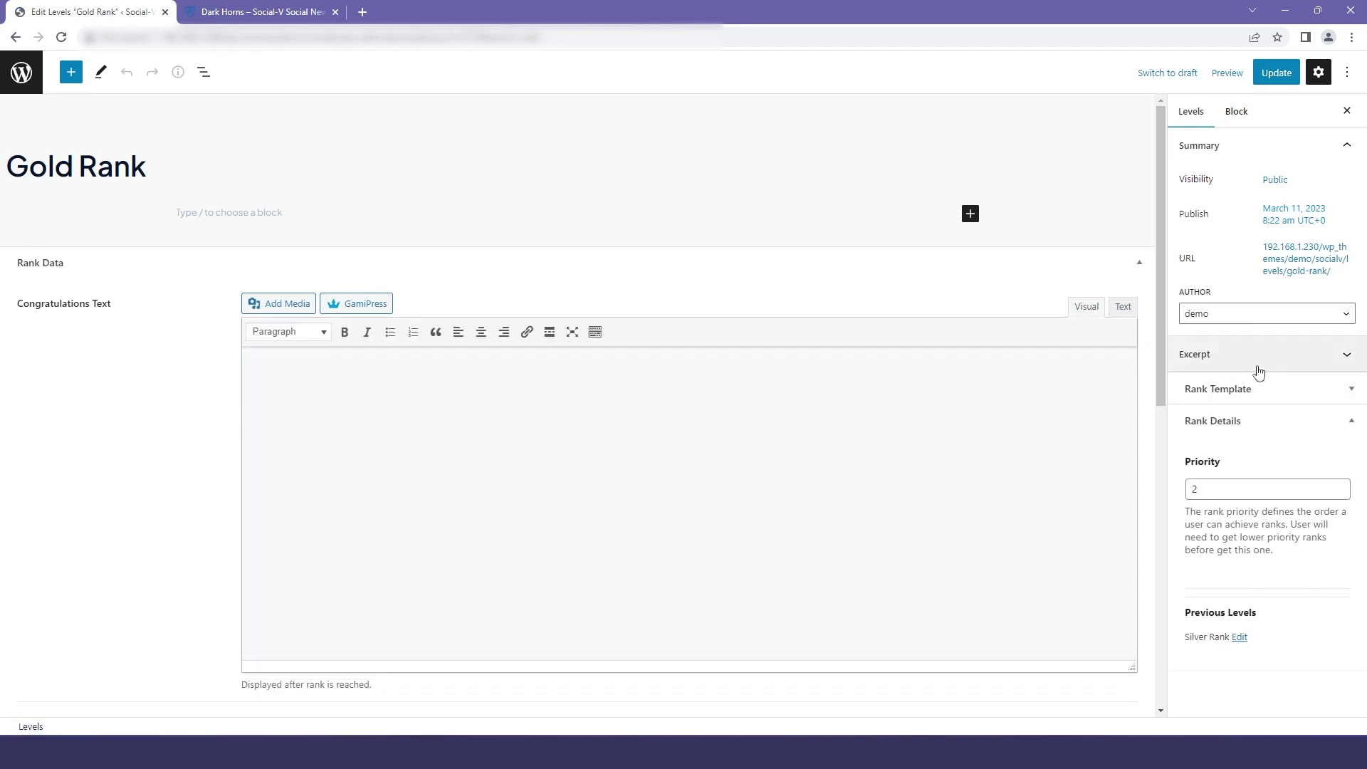
- Set the rank 4 badge as Gold Rank's level image
left_click(1264, 433)
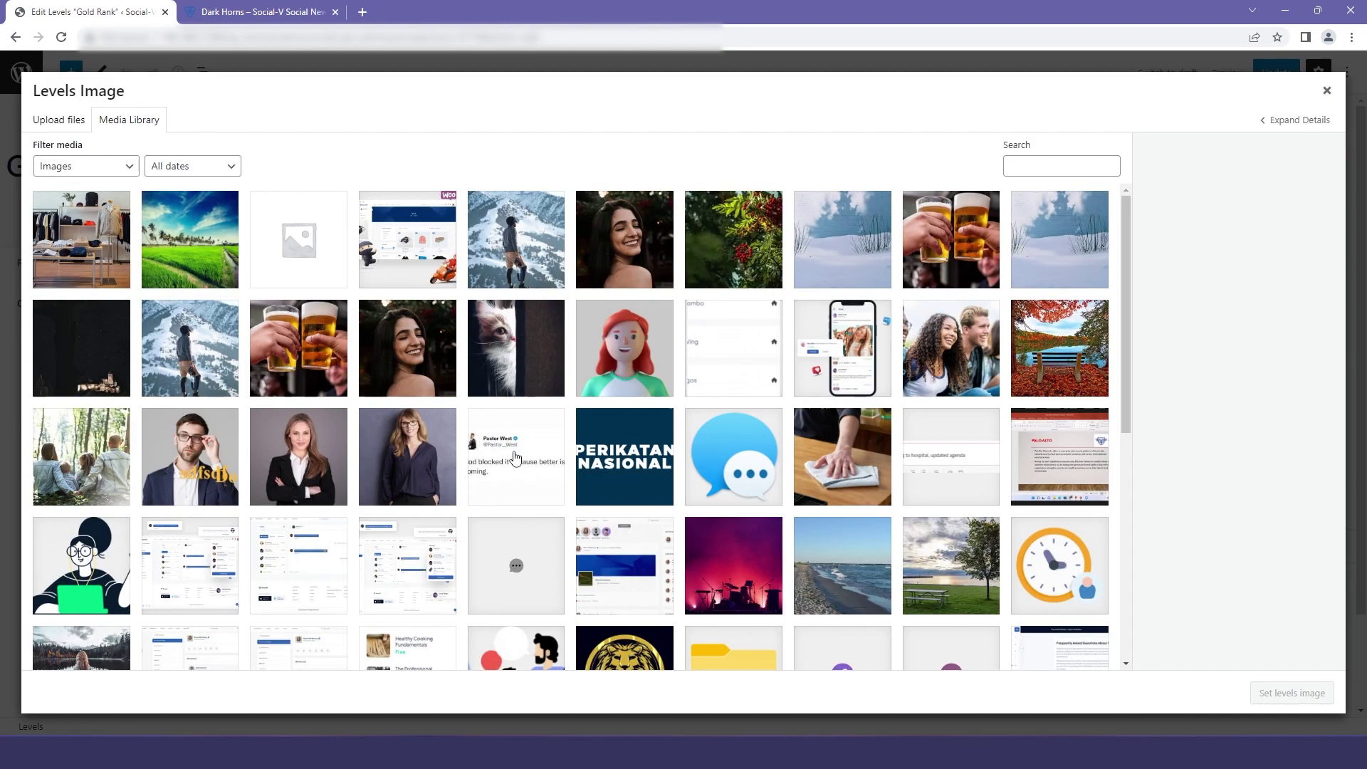
scroll(997, 442, "down", 10)
left_click(1041, 471)
left_click(888, 491)
left_click(1306, 694)
- Open Gold Rank's public page in a new tab and view it
right_click(1204, 369)
left_click(1114, 385)
left_click(512, 6)
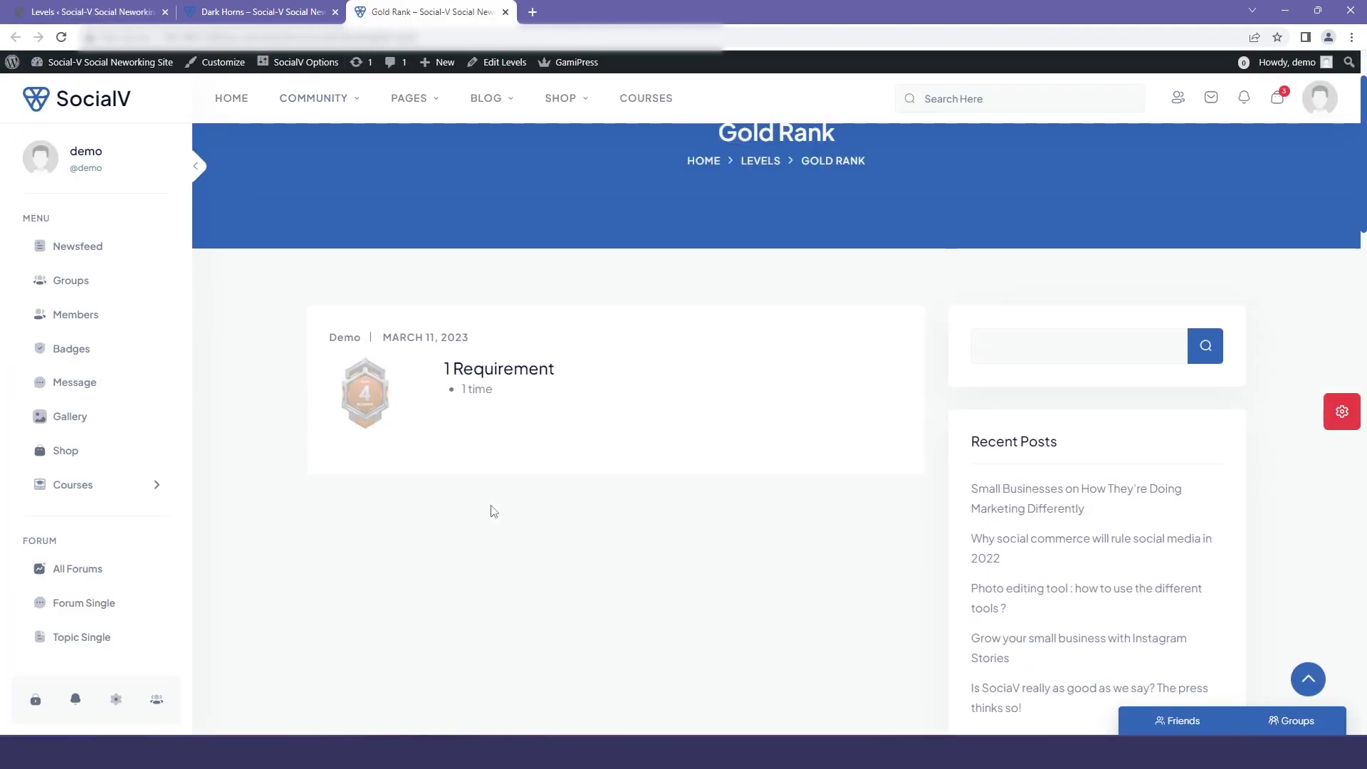
- Open Gold Rank's editor in a new tab from the admin Levels list
left_click_drag(494, 488, 466, 484)
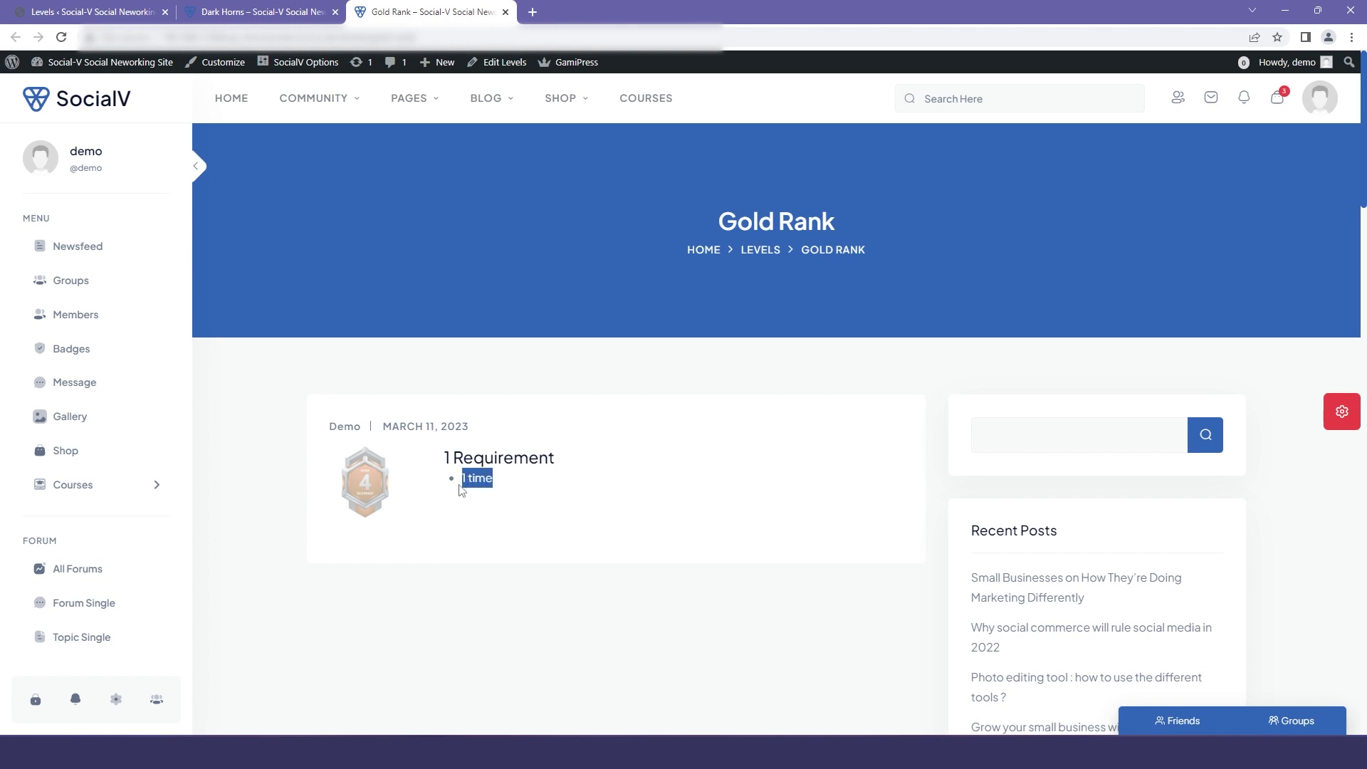
scroll(562, 476, "down", 2)
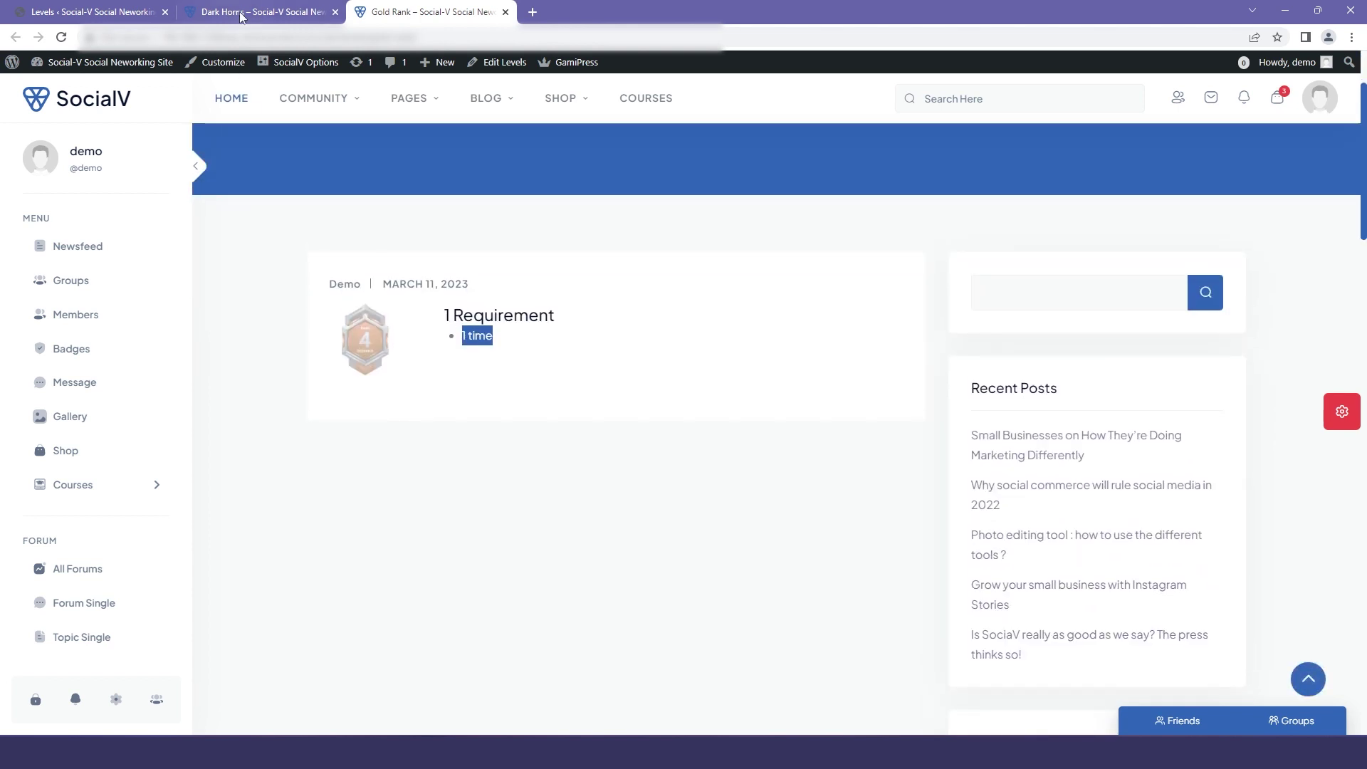
left_click(242, 6)
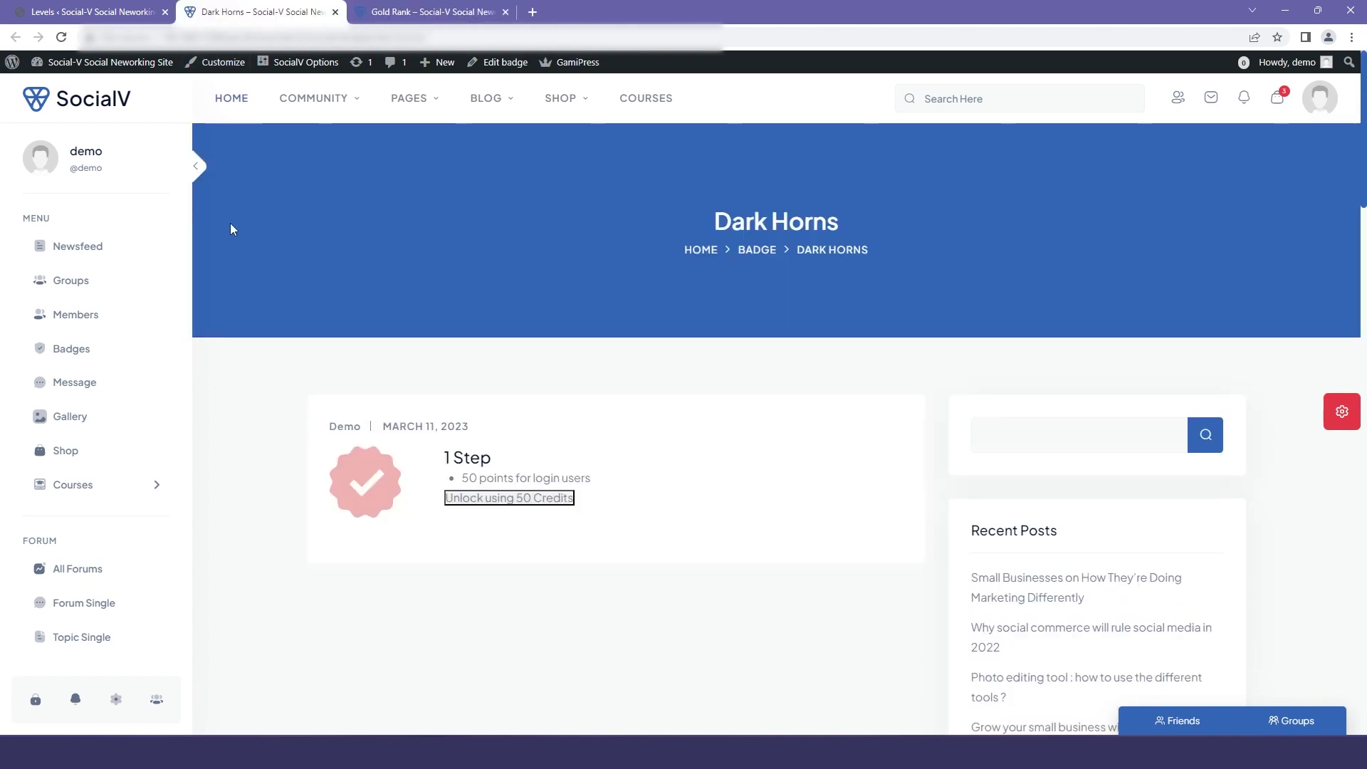
left_click(95, 5)
scroll(213, 321, "down", 5)
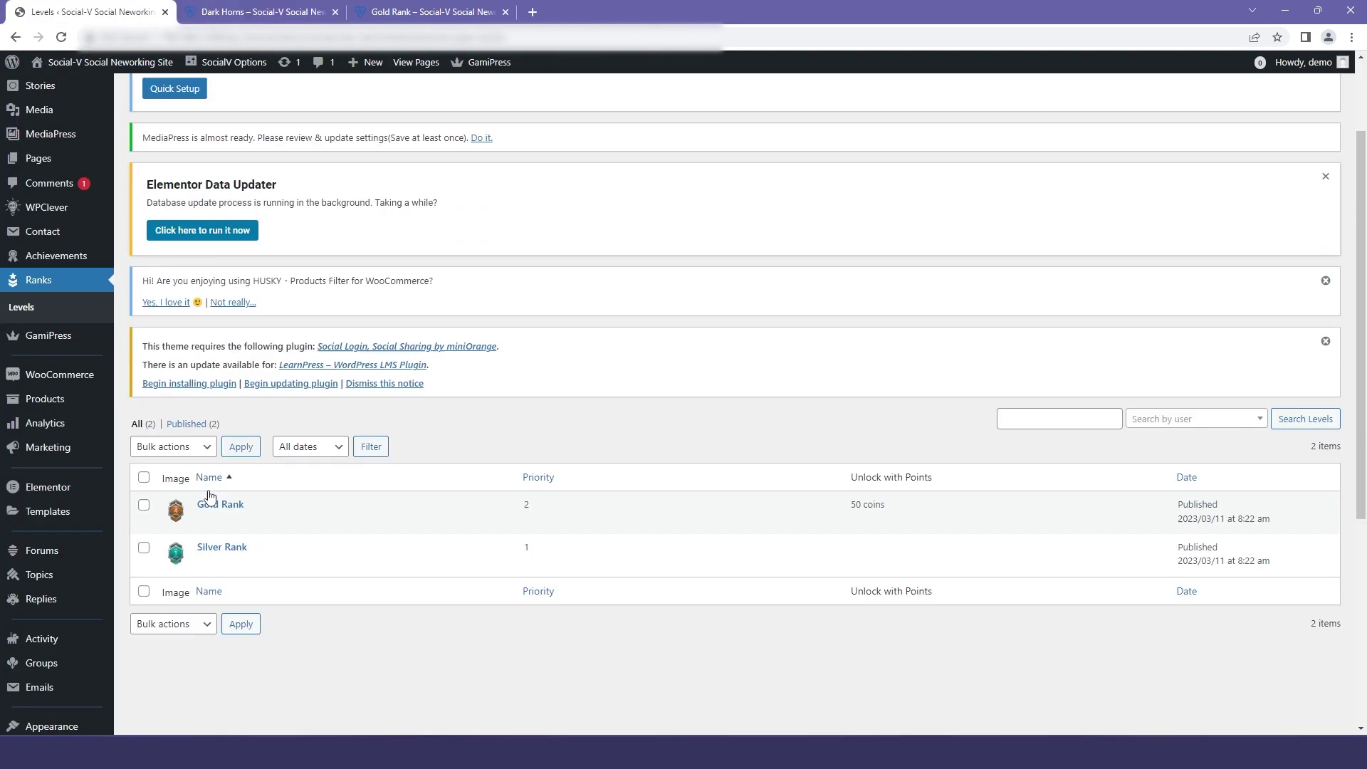
middle_click(218, 342)
scroll(217, 342, "up", 5)
left_click(620, 6)
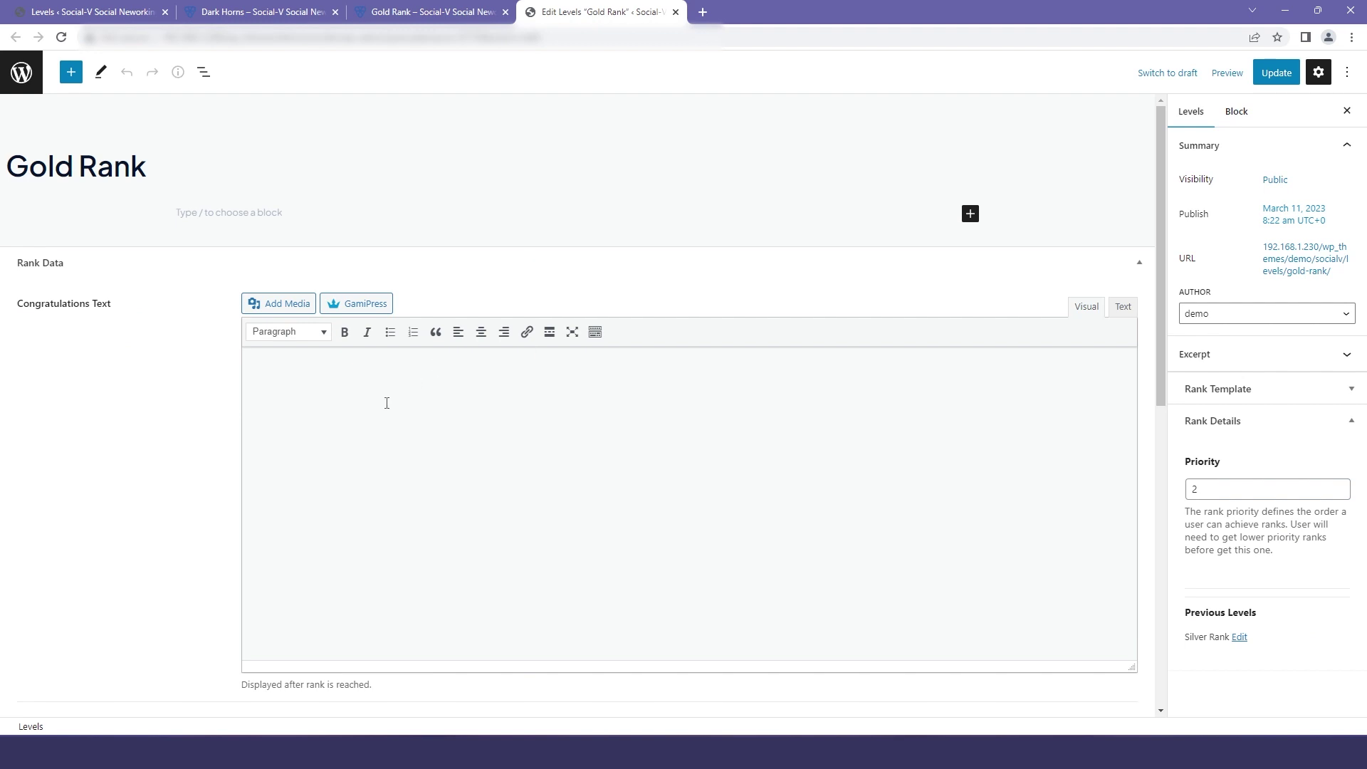
- Label the requirement '30 points for register to website user' and save all rank requirements
scroll(386, 403, "down", 10)
left_click(140, 427)
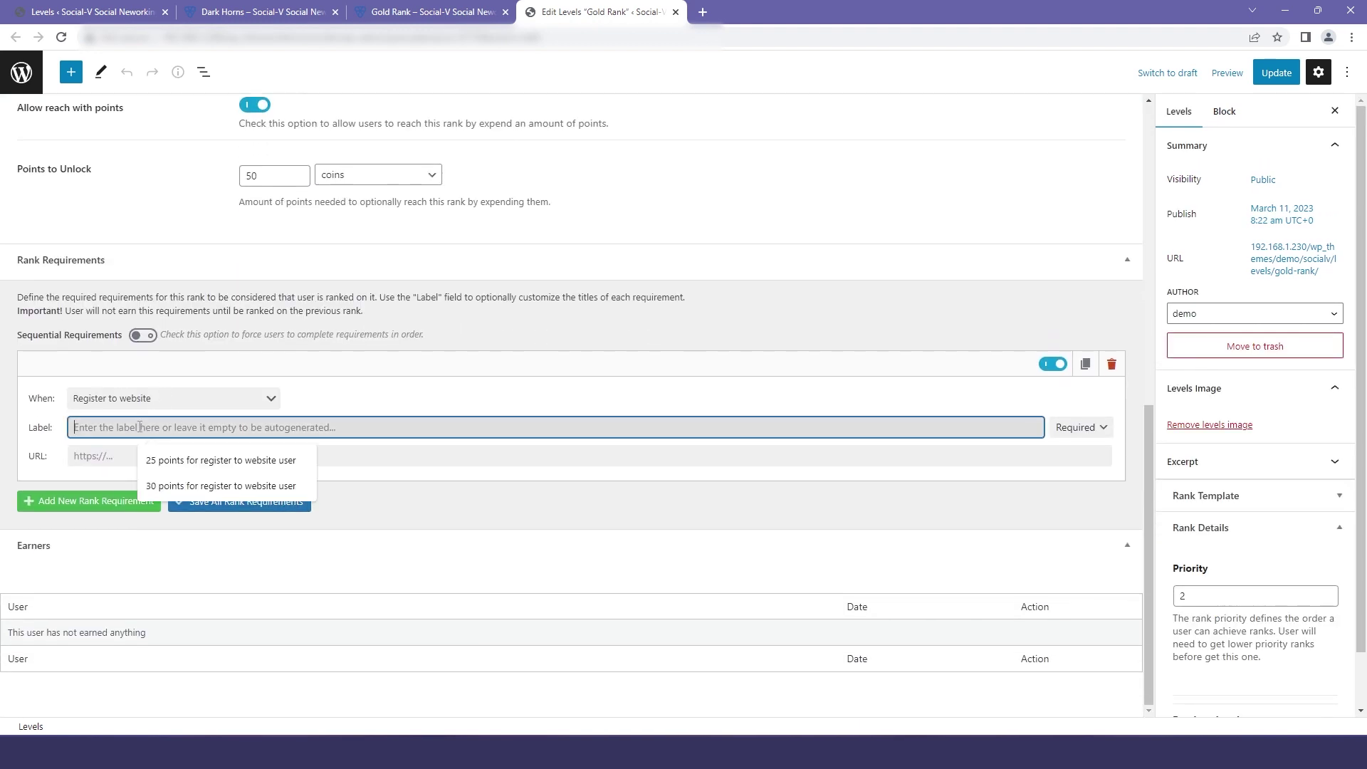
left_click(221, 485)
left_click(194, 502)
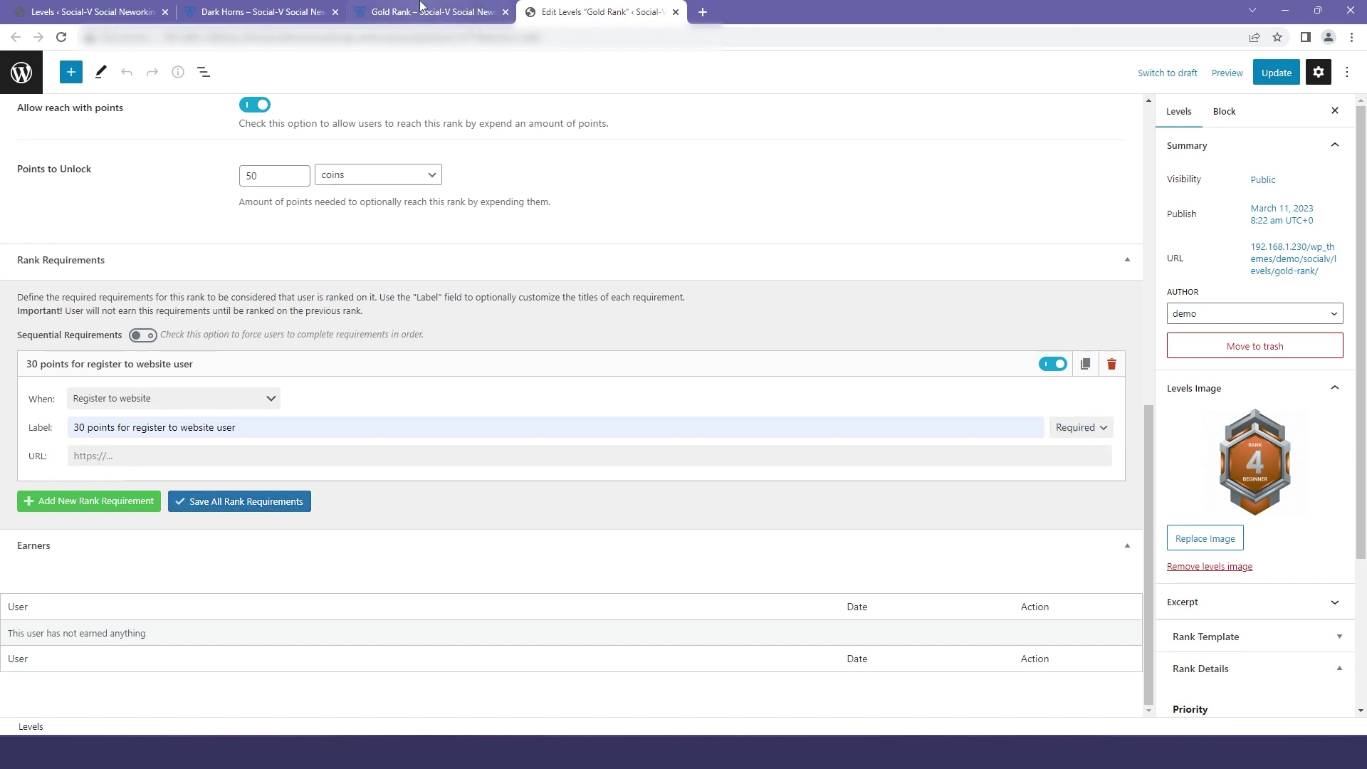
left_click(427, 11)
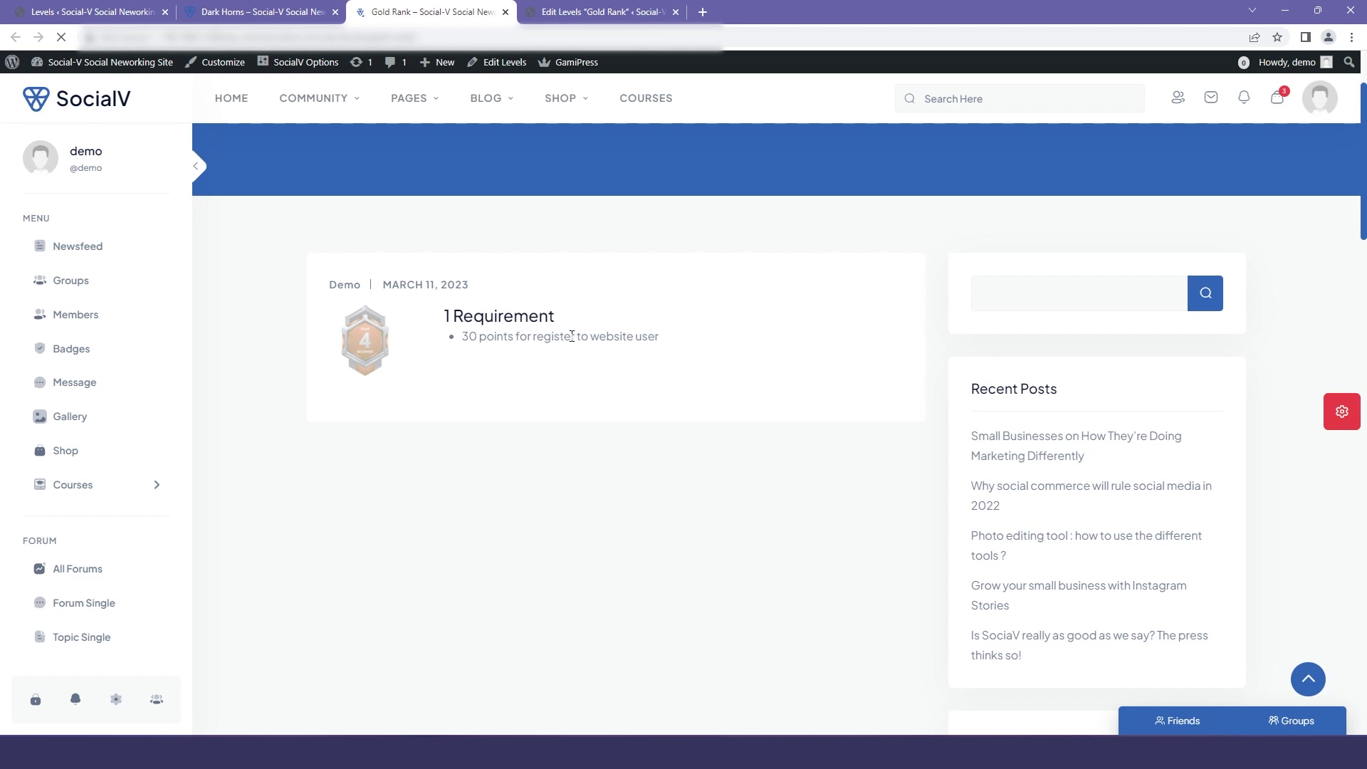
- Go to the site's Badges listing and open the Dark Horns badge page
triple_click(572, 335)
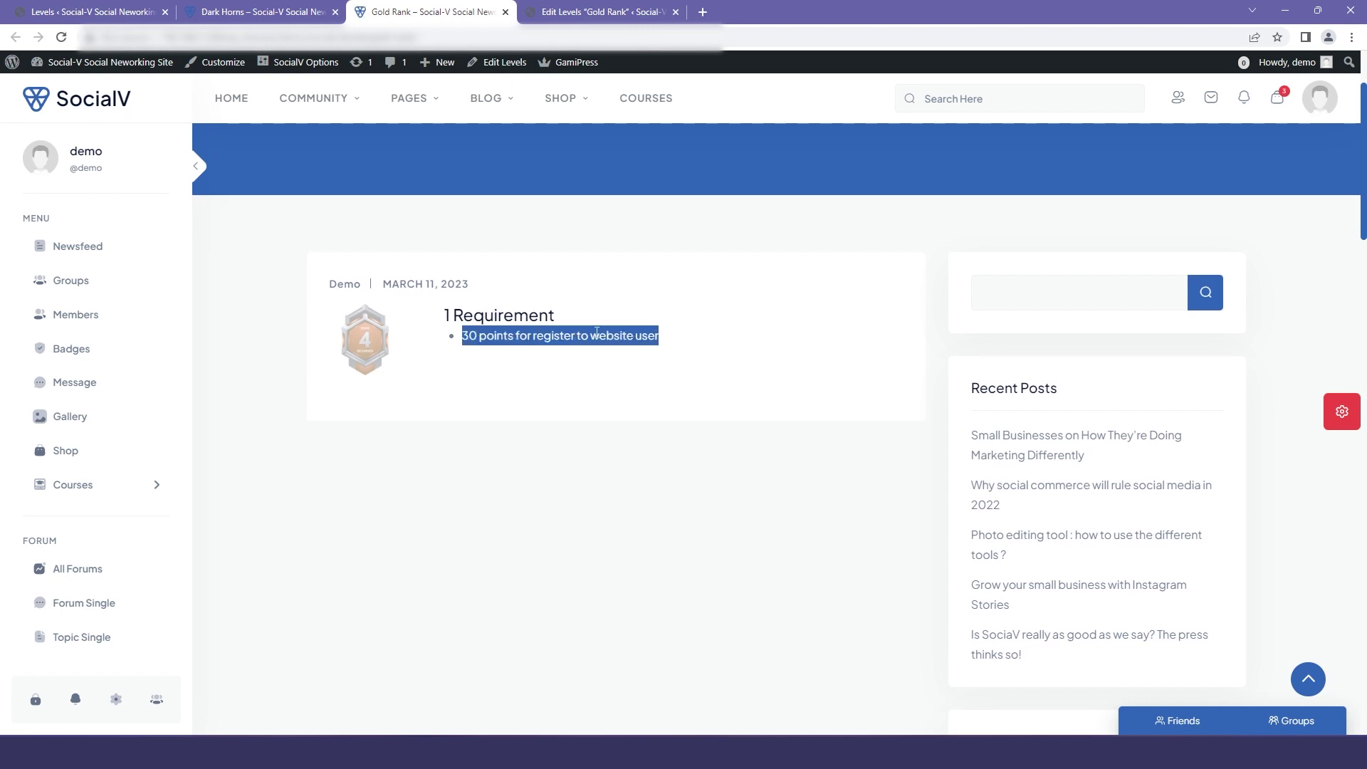
left_click(260, 11)
left_click(71, 349)
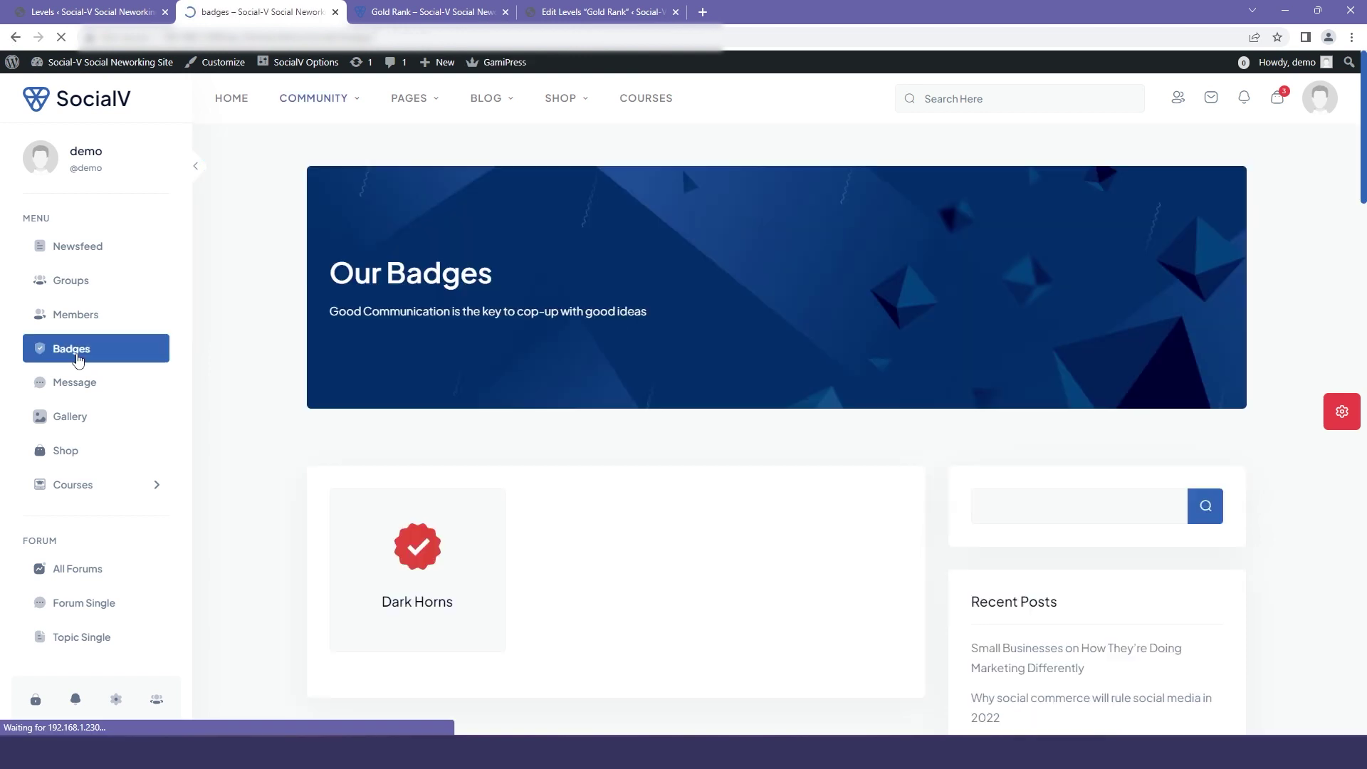
scroll(498, 377, "down", 5)
scroll(417, 306, "up", 5)
left_click(92, 11)
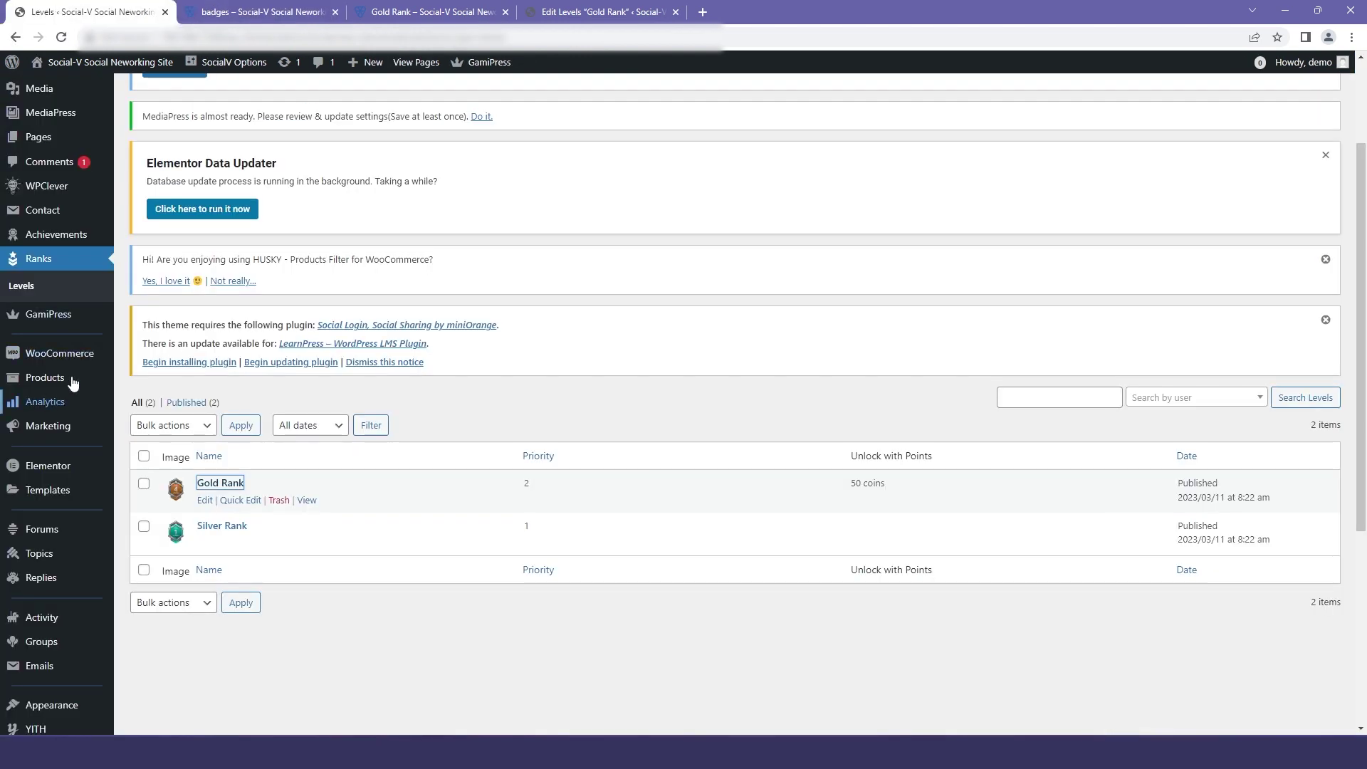
mouse_move(64, 235)
left_click(132, 240)
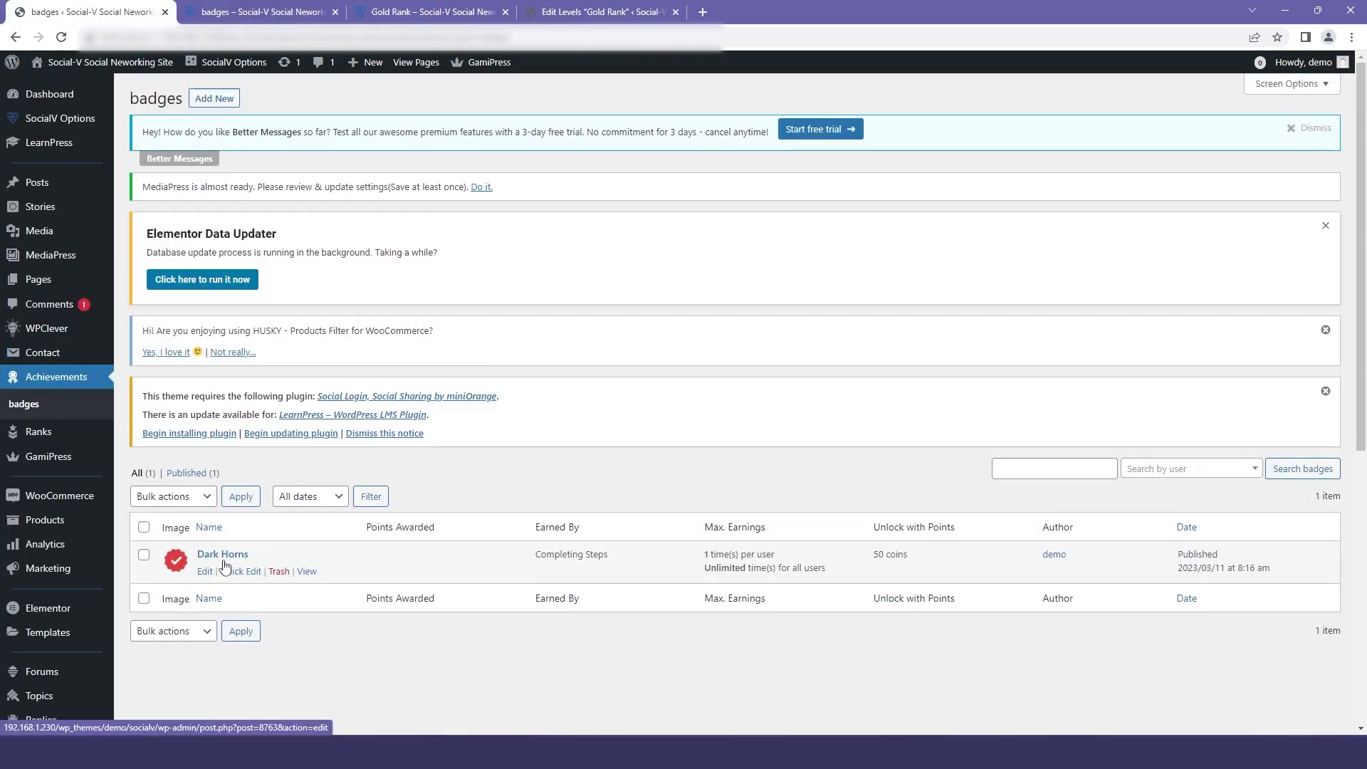
left_click(259, 11)
left_click(426, 422)
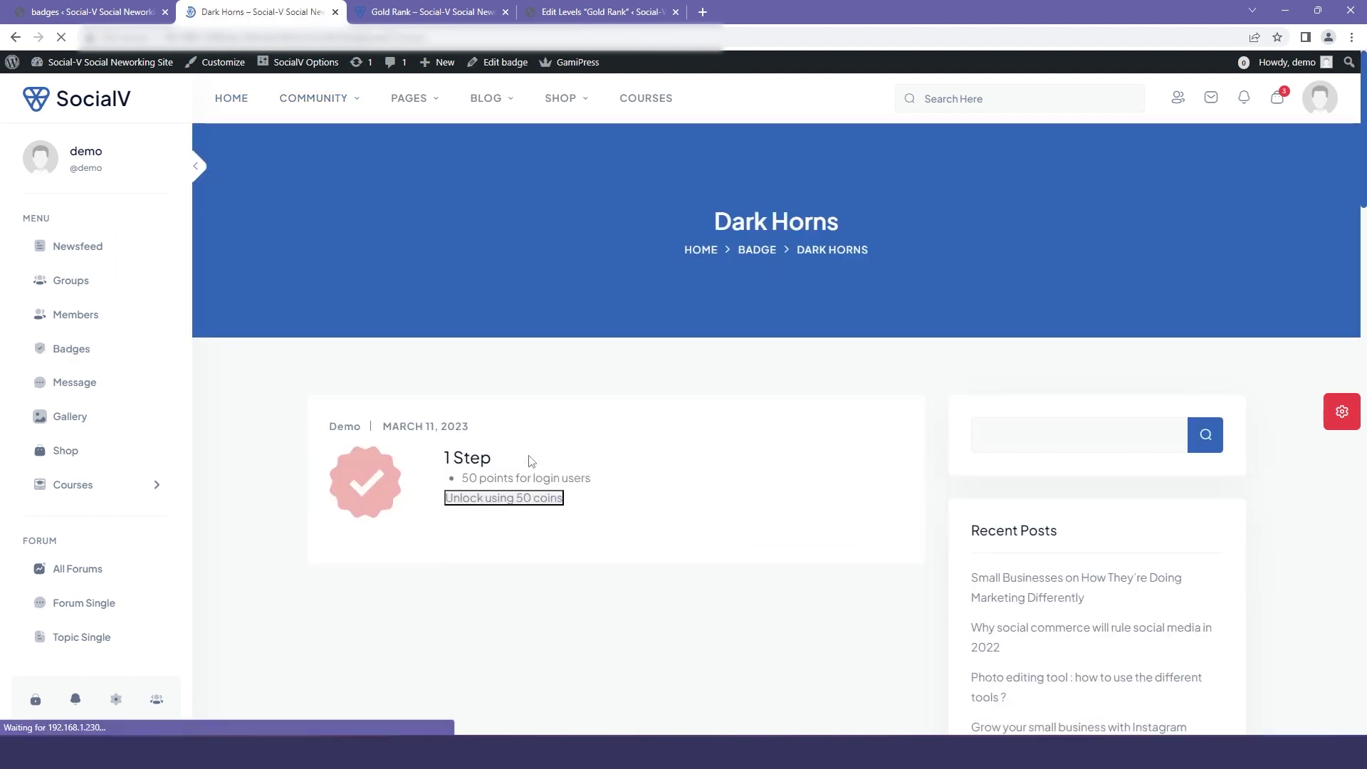
- Unlock Dark Horns using 50 coins and confirm, getting 'Insufficient coins.'
left_click(502, 503)
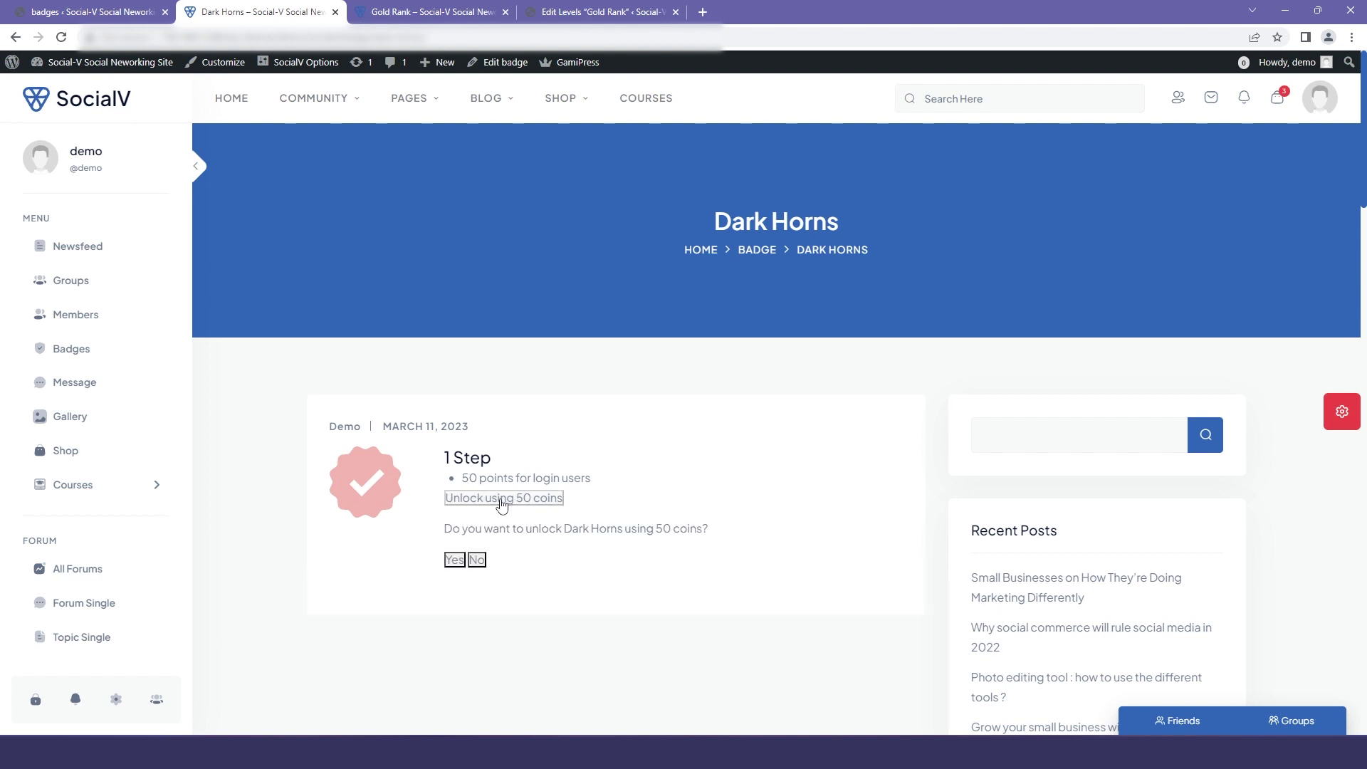
scroll(491, 563, "down", 6)
scroll(449, 285, "up", 4)
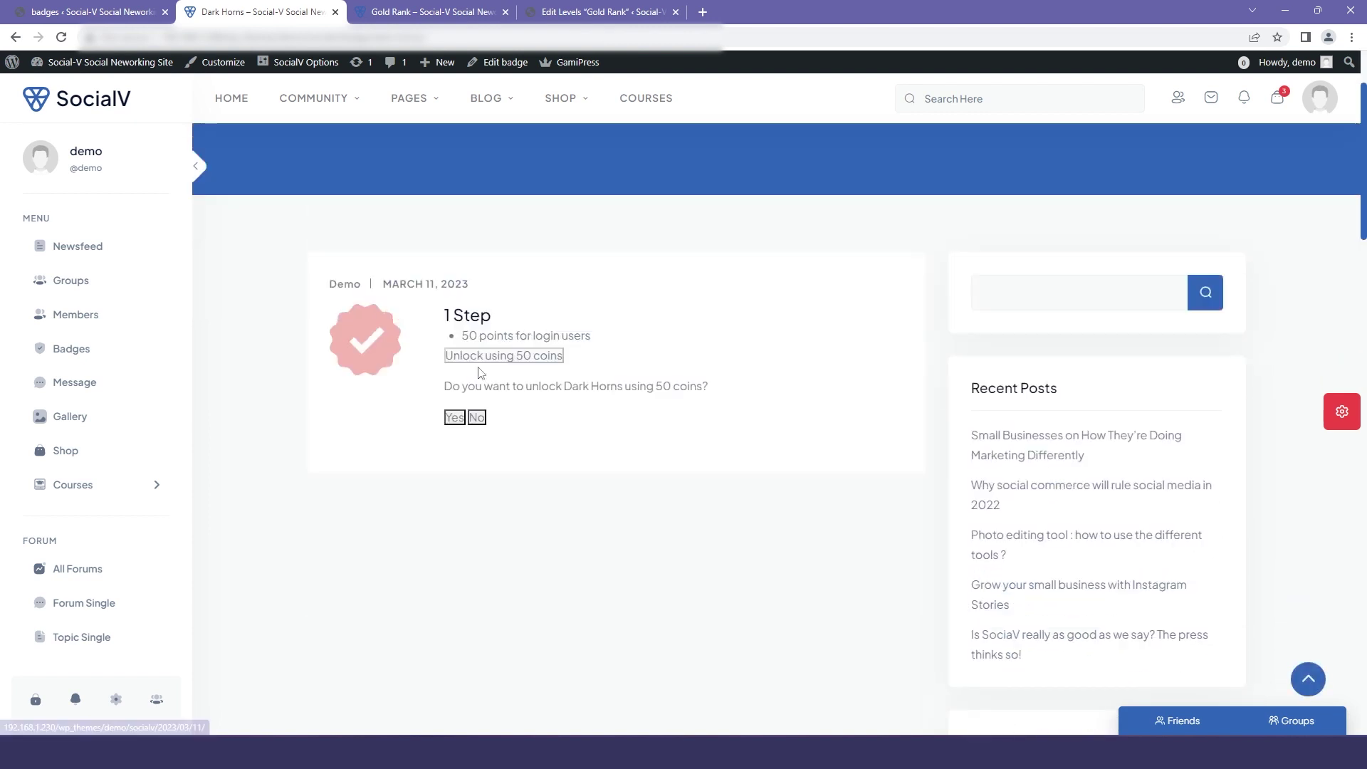
left_click(454, 418)
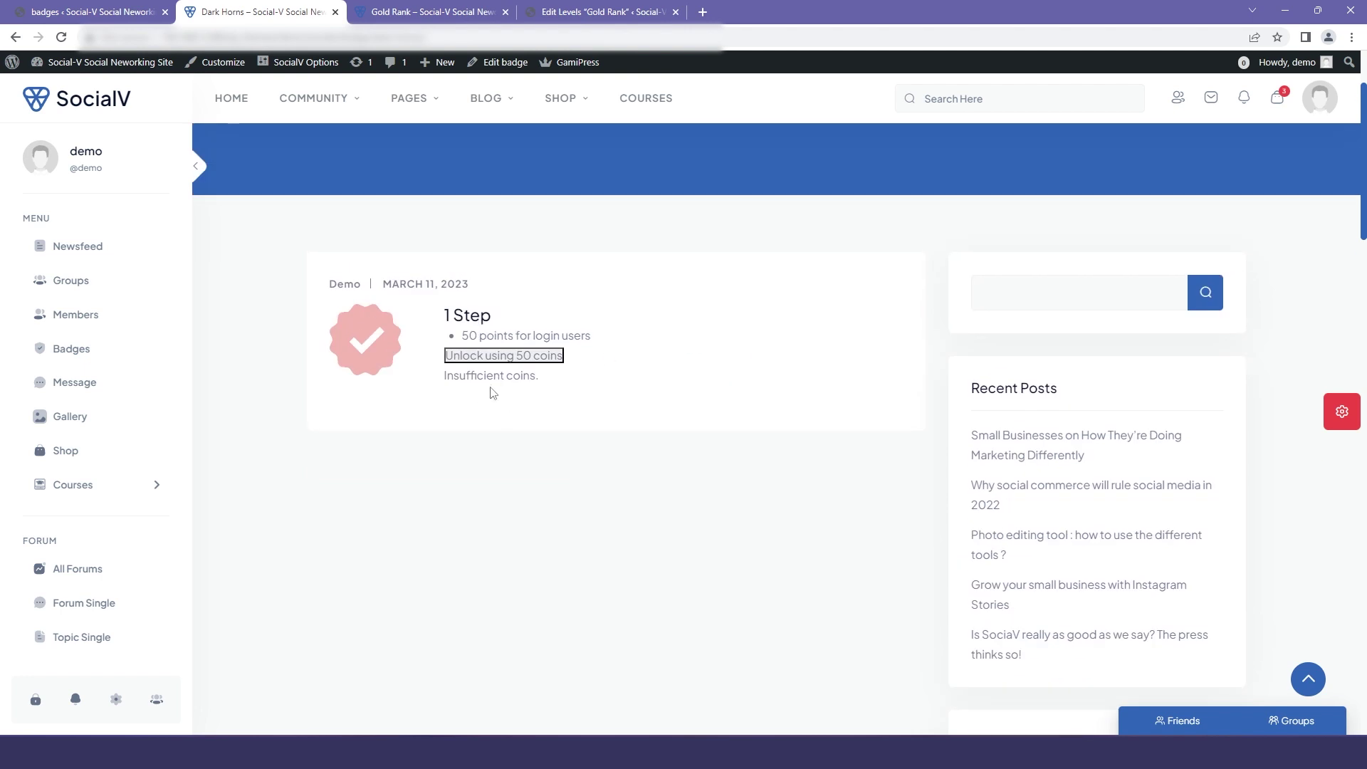